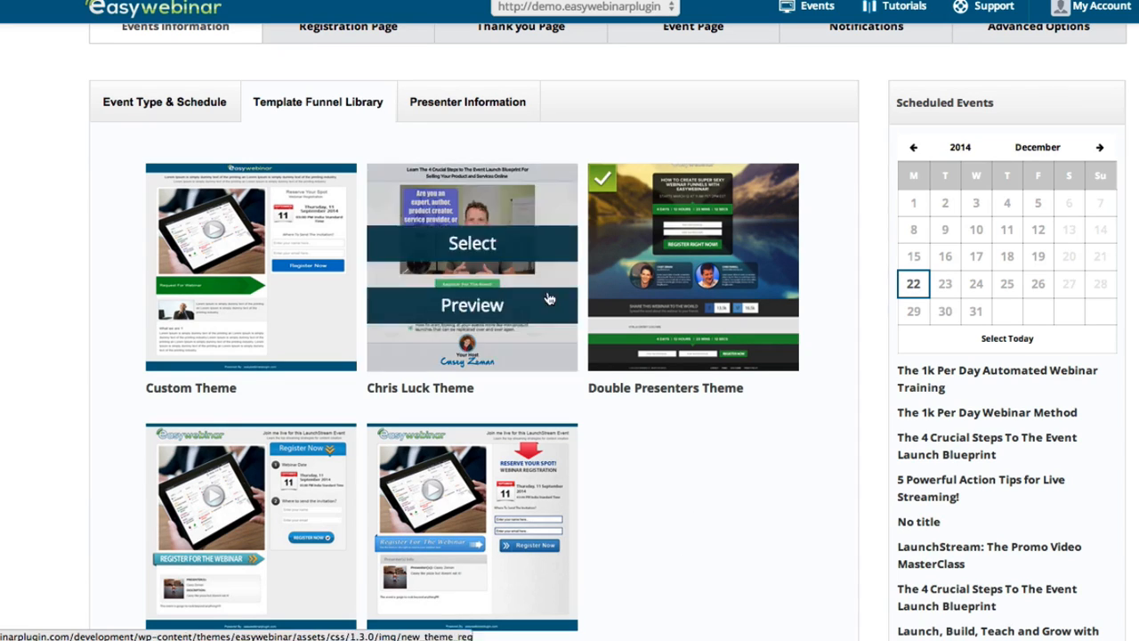
Open the page previews from the Double Presenters Theme thumbnail
{"action": "mouse_move", "coordinate": [674, 273]}
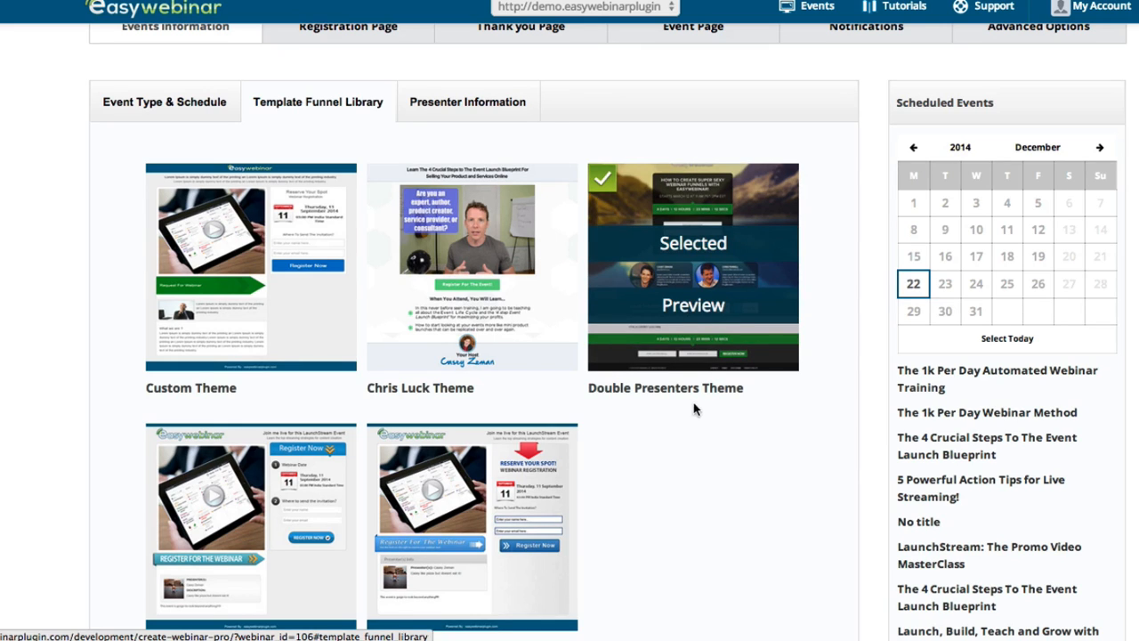
{"action": "left_click", "coordinate": [682, 308]}
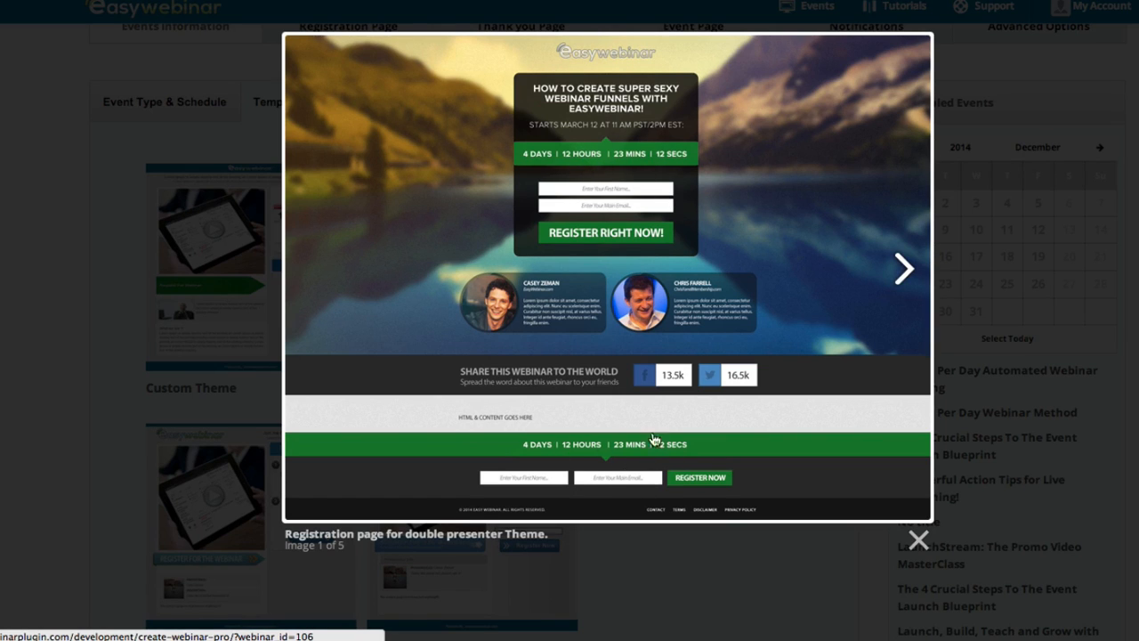
Page through the registration, thank-you, event, countdown and error previews, then close the lightbox
{"action": "left_click", "coordinate": [901, 272]}
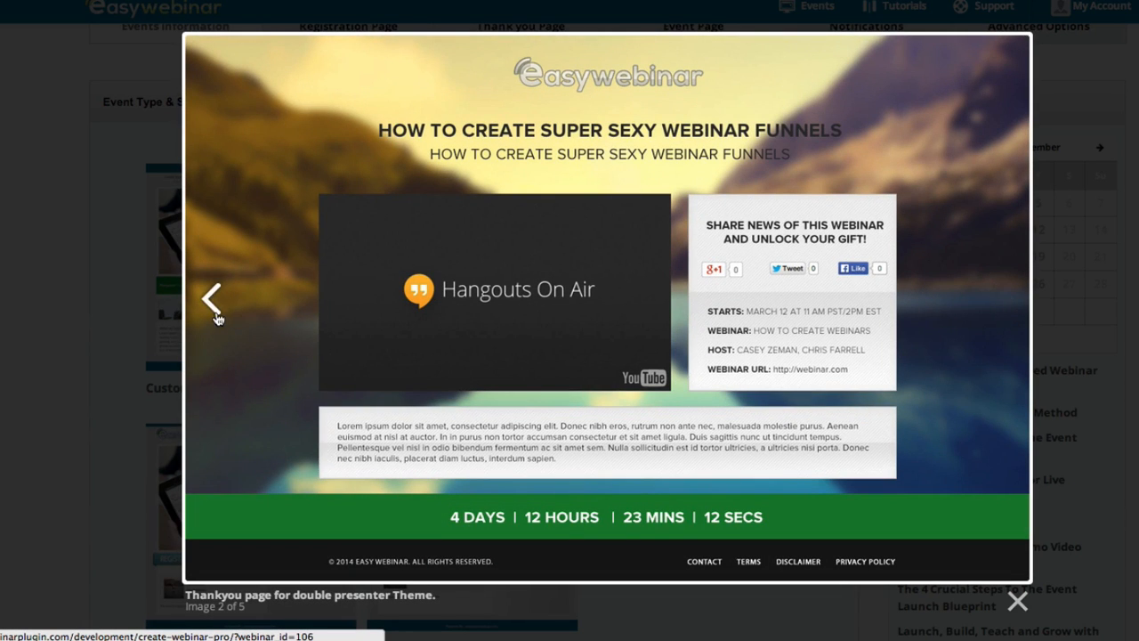
{"action": "left_click", "coordinate": [216, 316]}
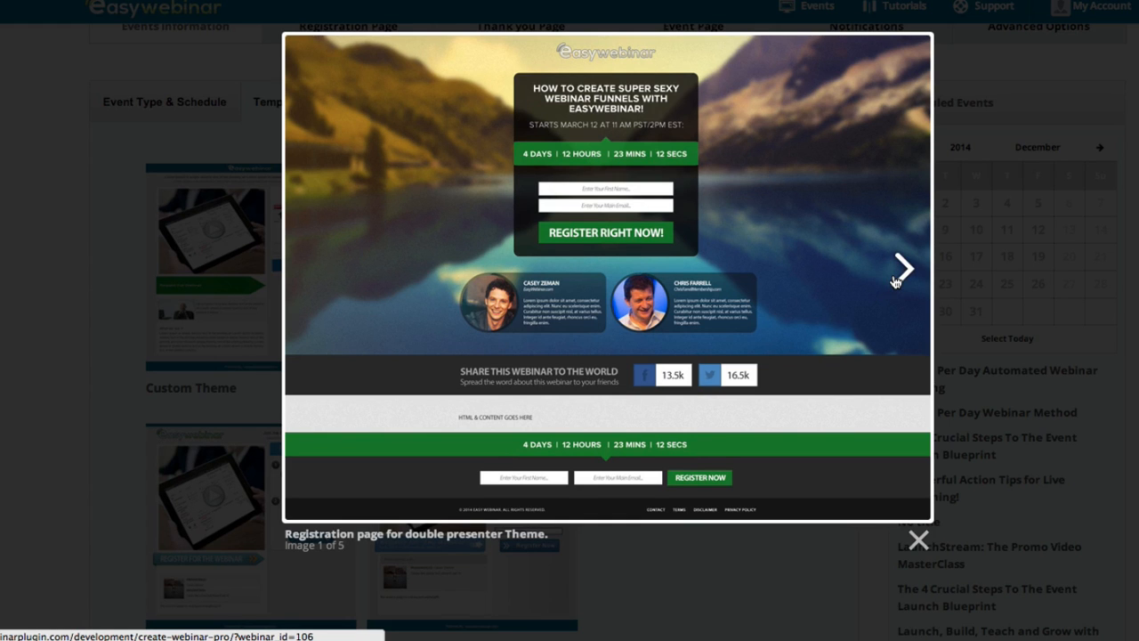
{"action": "left_click", "coordinate": [901, 271]}
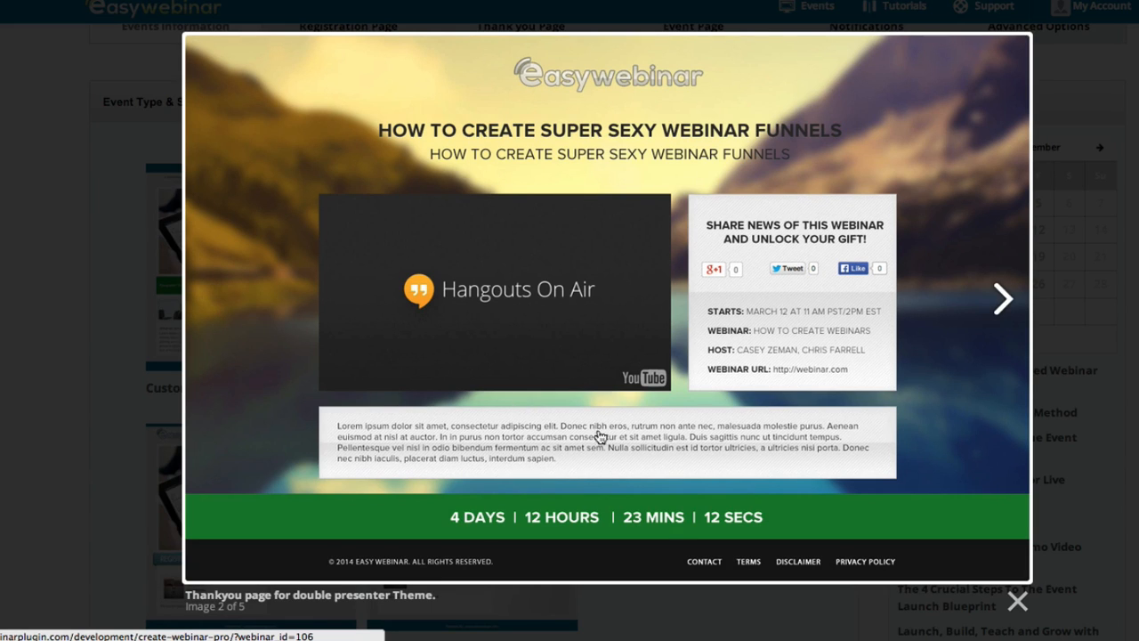
{"action": "left_click", "coordinate": [981, 300]}
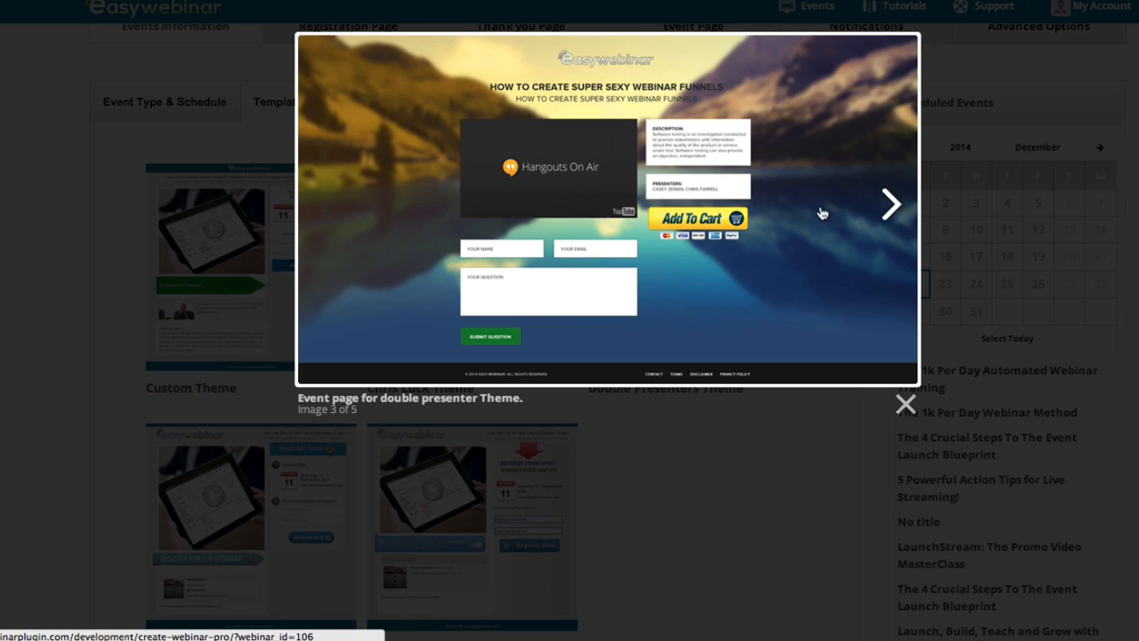
{"action": "left_click", "coordinate": [887, 273]}
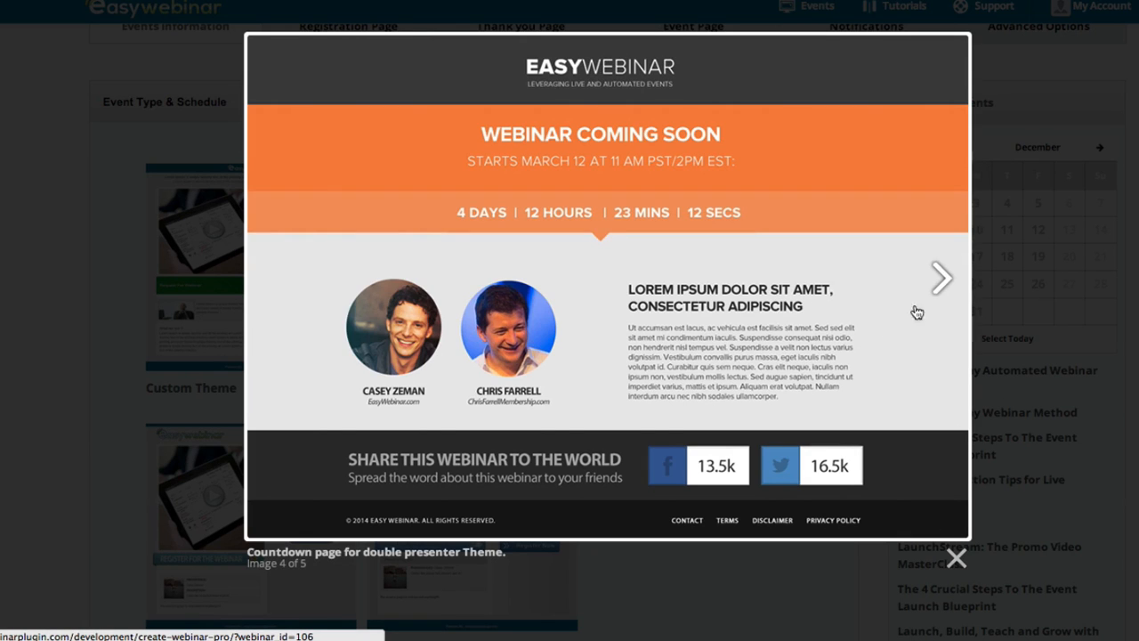
{"action": "left_click", "coordinate": [937, 283]}
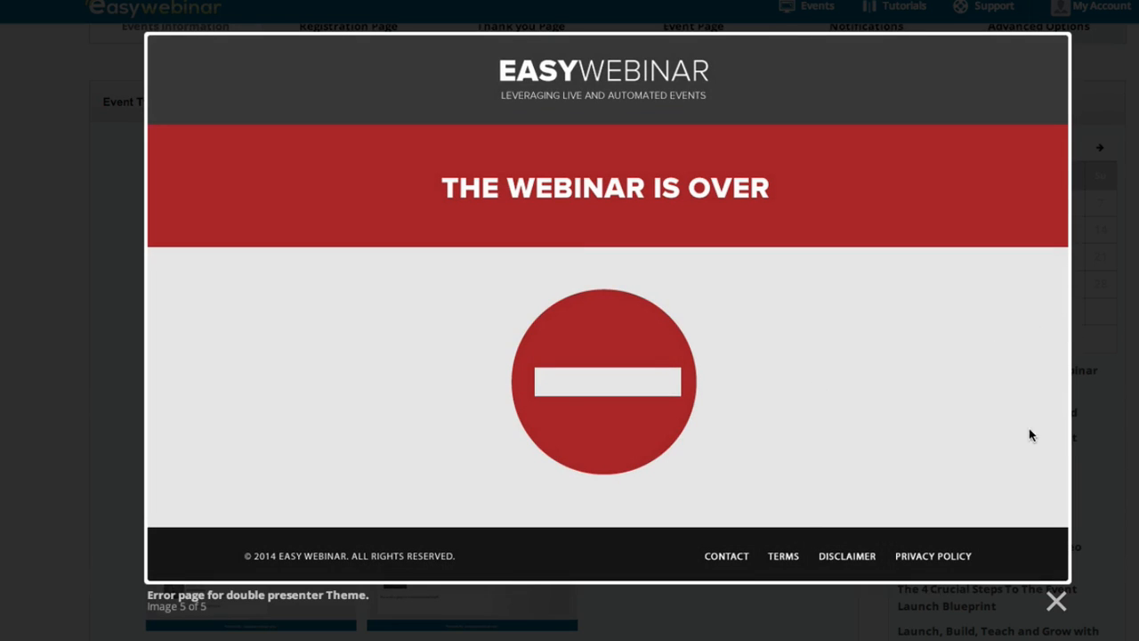
{"action": "left_click", "coordinate": [1055, 602]}
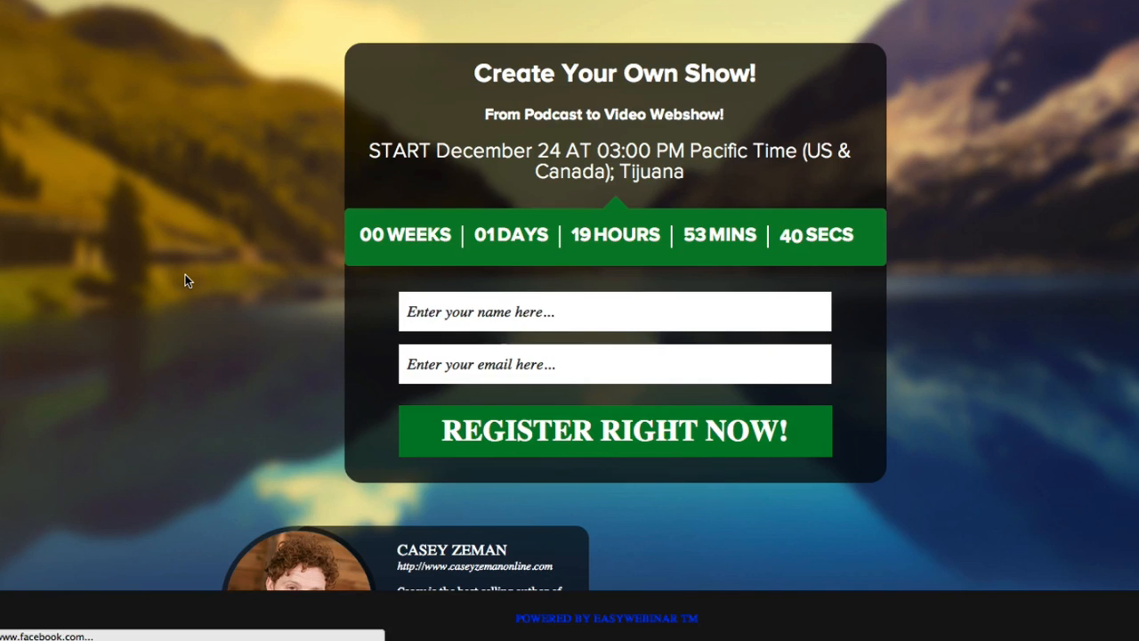
Scroll the live 'Create Your Own Show!' page and view then close its Facebook share popup
{"action": "scroll", "coordinate": [185, 275], "scroll_direction": "down", "scroll_amount": 3}
{"action": "scroll", "coordinate": [186, 280], "scroll_direction": "up", "scroll_amount": 3}
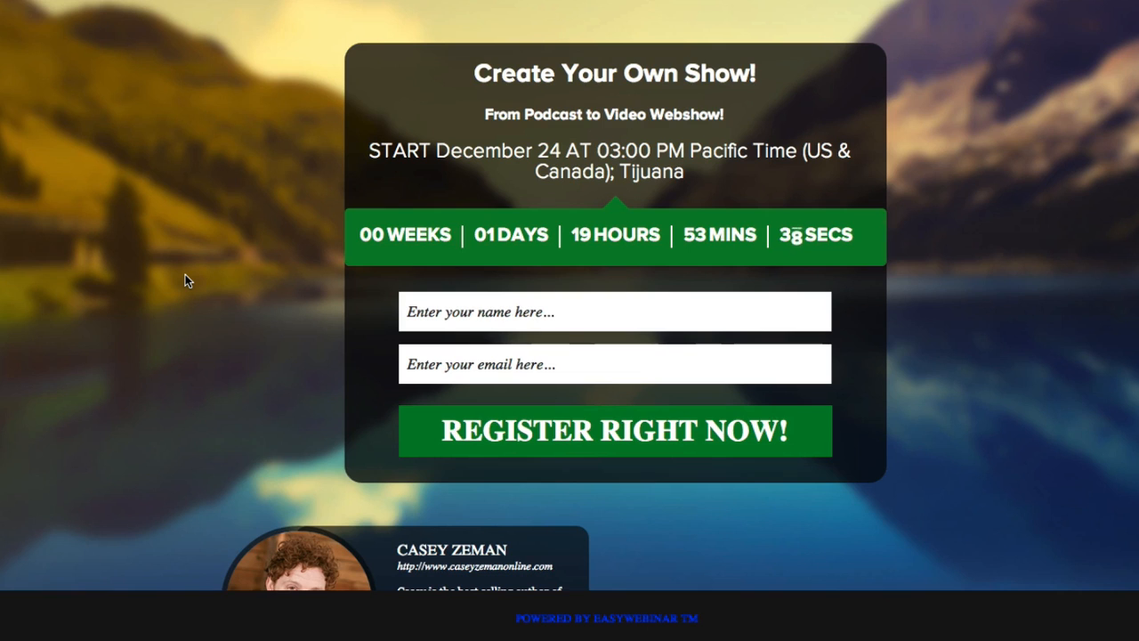
{"action": "scroll", "coordinate": [186, 281], "scroll_direction": "down", "scroll_amount": 1}
{"action": "scroll", "coordinate": [185, 280], "scroll_direction": "down", "scroll_amount": 3}
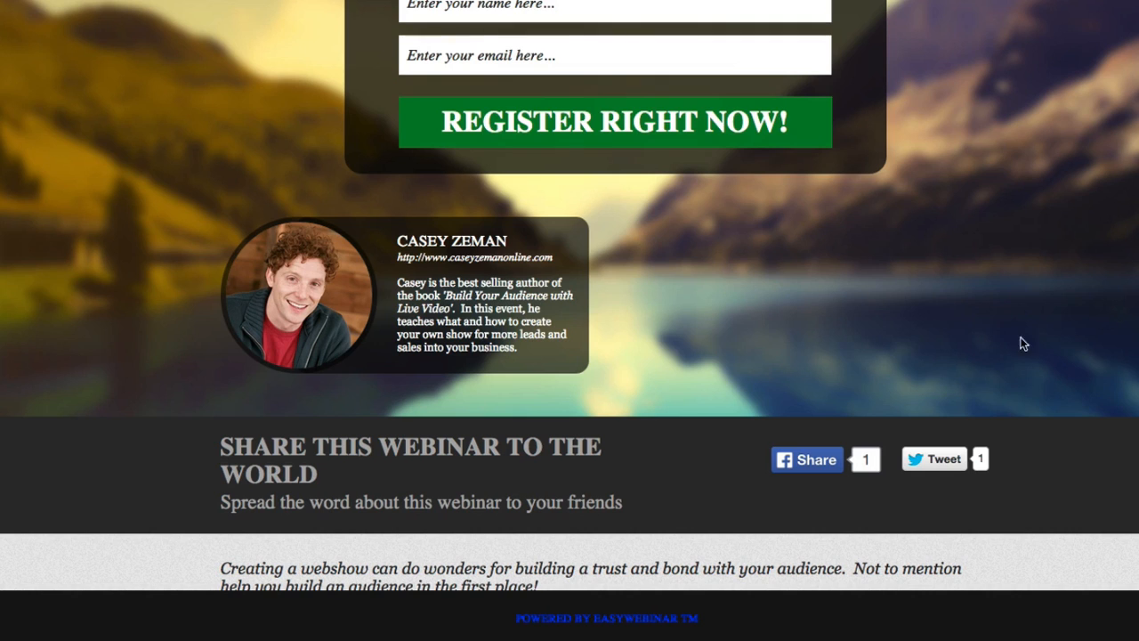
{"action": "scroll", "coordinate": [821, 350], "scroll_direction": "down", "scroll_amount": 2}
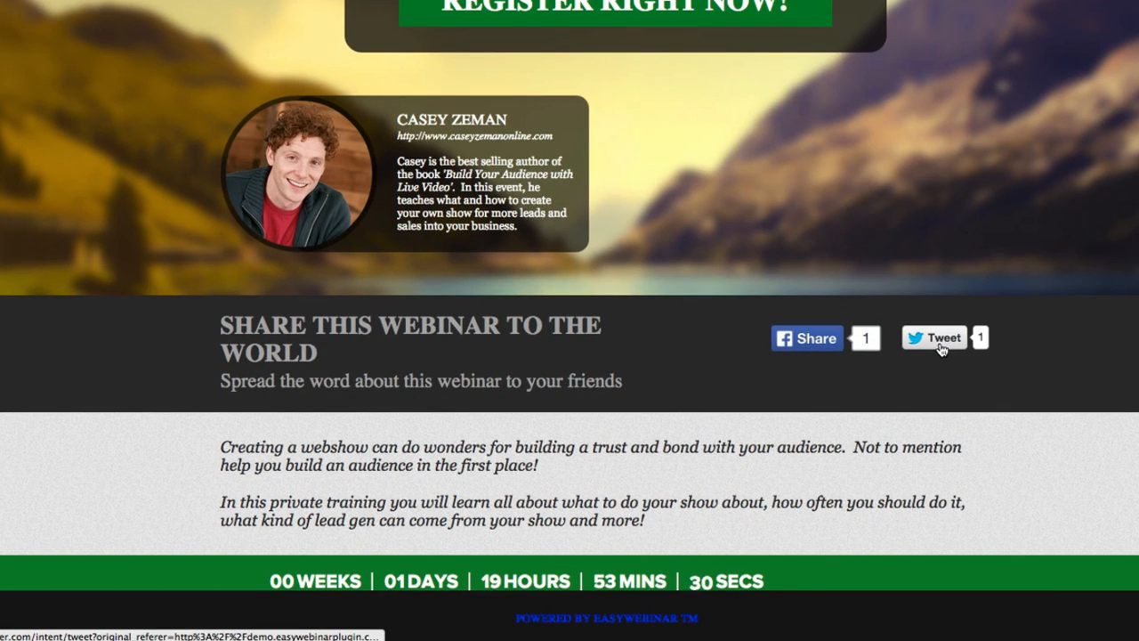
{"action": "left_click", "coordinate": [788, 347]}
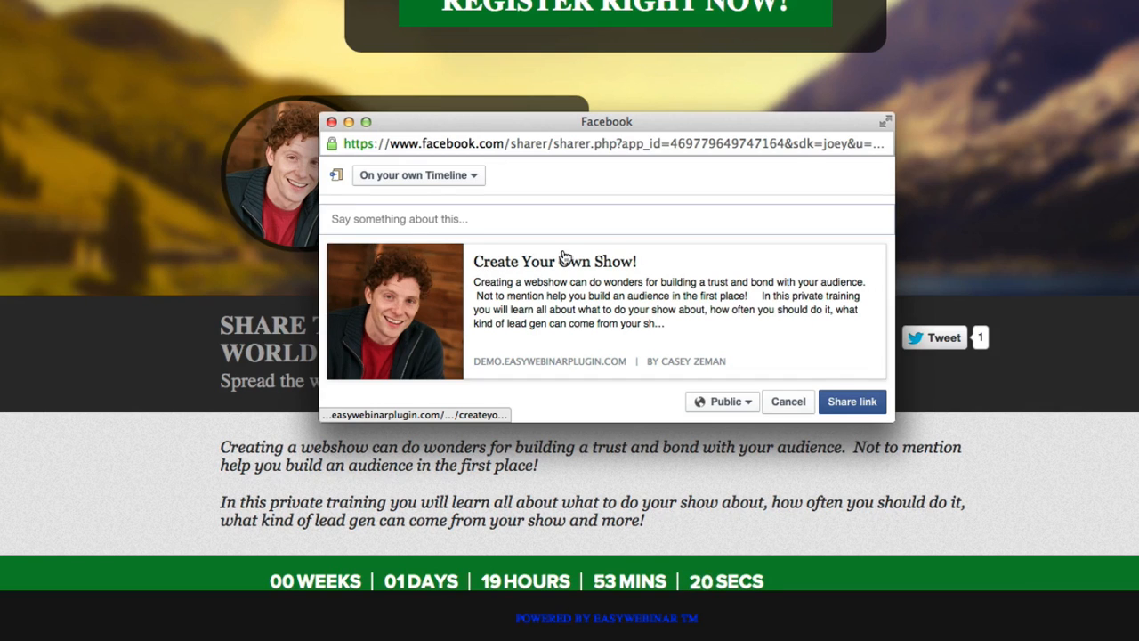
{"action": "left_click", "coordinate": [331, 122]}
{"action": "scroll", "coordinate": [714, 366], "scroll_direction": "down", "scroll_amount": 3}
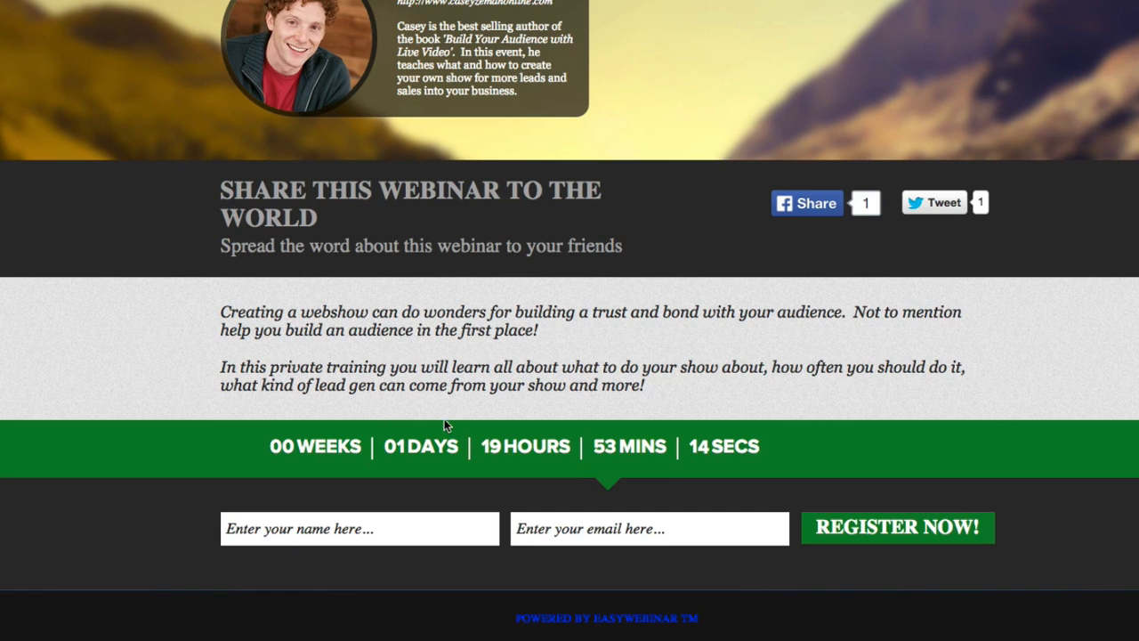
{"action": "scroll", "coordinate": [447, 425], "scroll_direction": "up", "scroll_amount": 5}
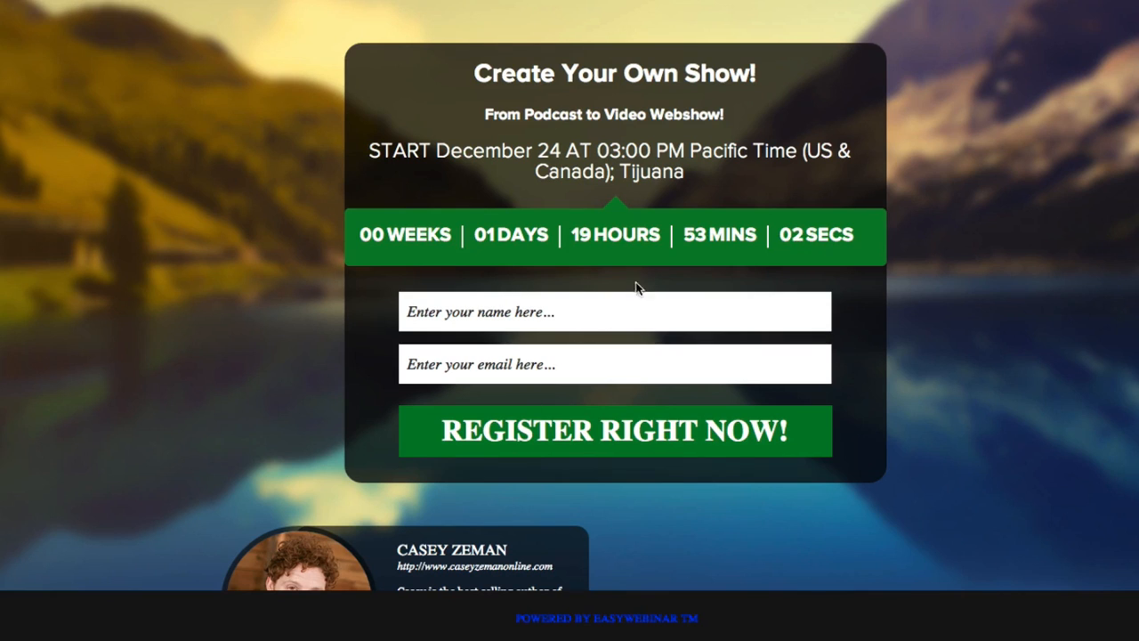
Register with the attendee's name and e-mail via REGISTER RIGHT NOW!, then add the event to gCal
{"action": "left_click", "coordinate": [580, 306]}
{"action": "type", "text": "casey"}
{"action": "key", "text": "BackSpace"}
{"action": "key", "text": "BackSpace"}
{"action": "key", "text": "BackSpace"}
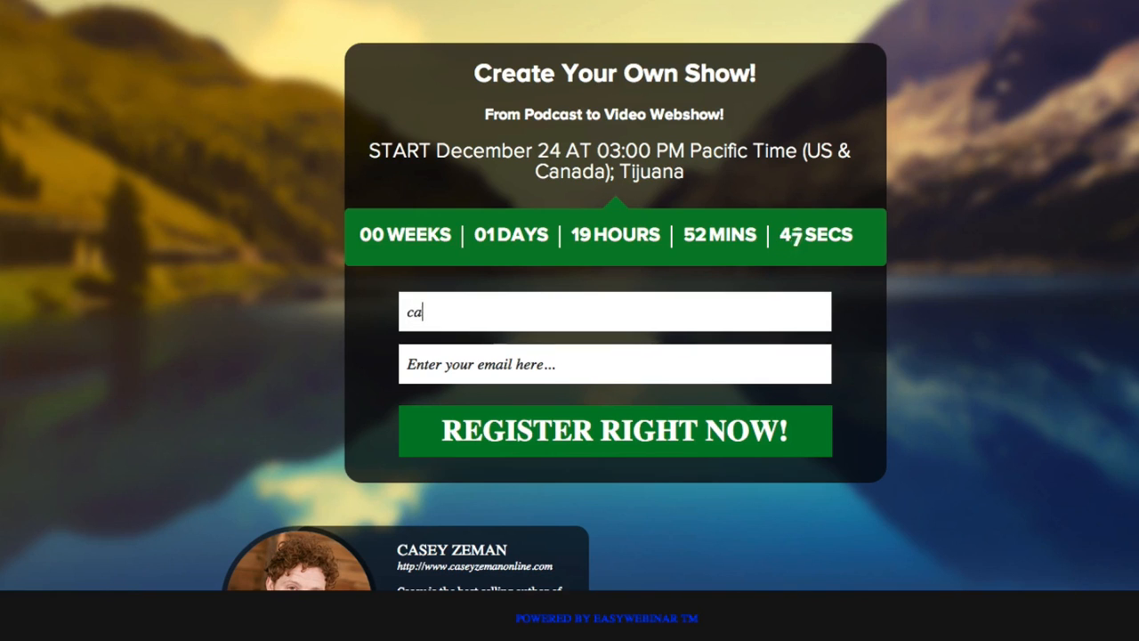
{"action": "type", "text": "sey"}
{"action": "key", "text": "Tab"}
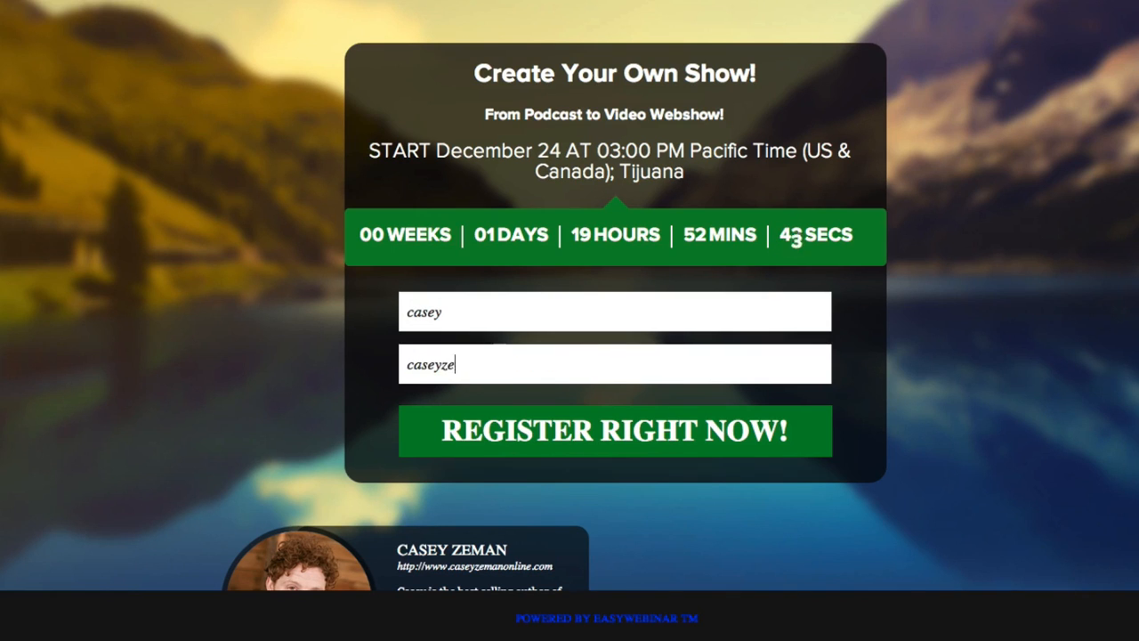
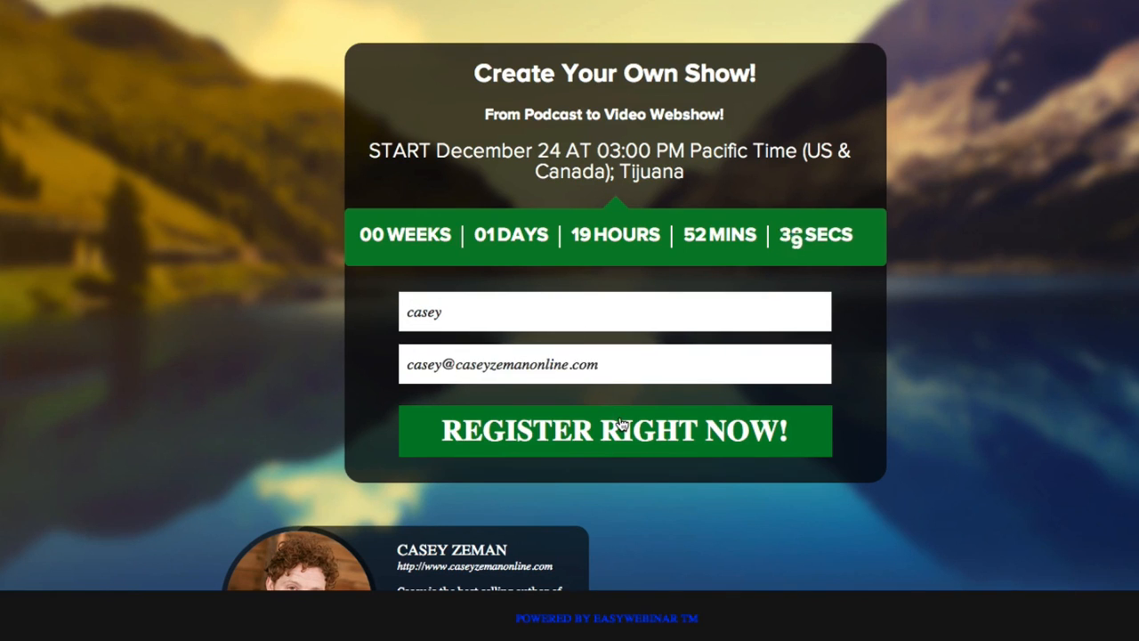
{"action": "left_click", "coordinate": [621, 425]}
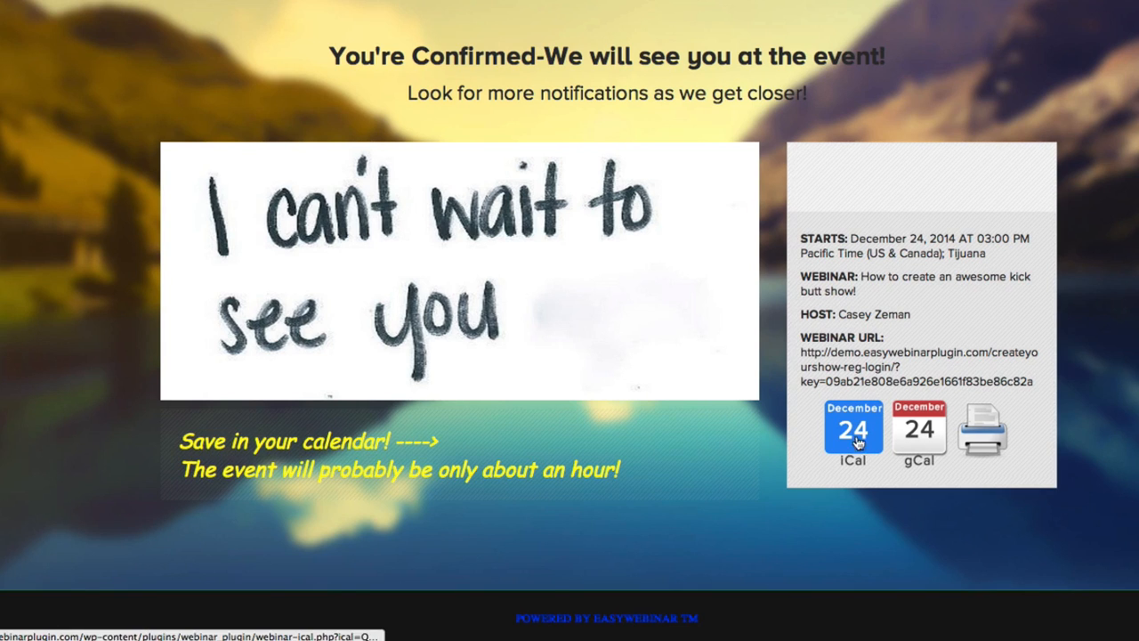
{"action": "left_click", "coordinate": [905, 445]}
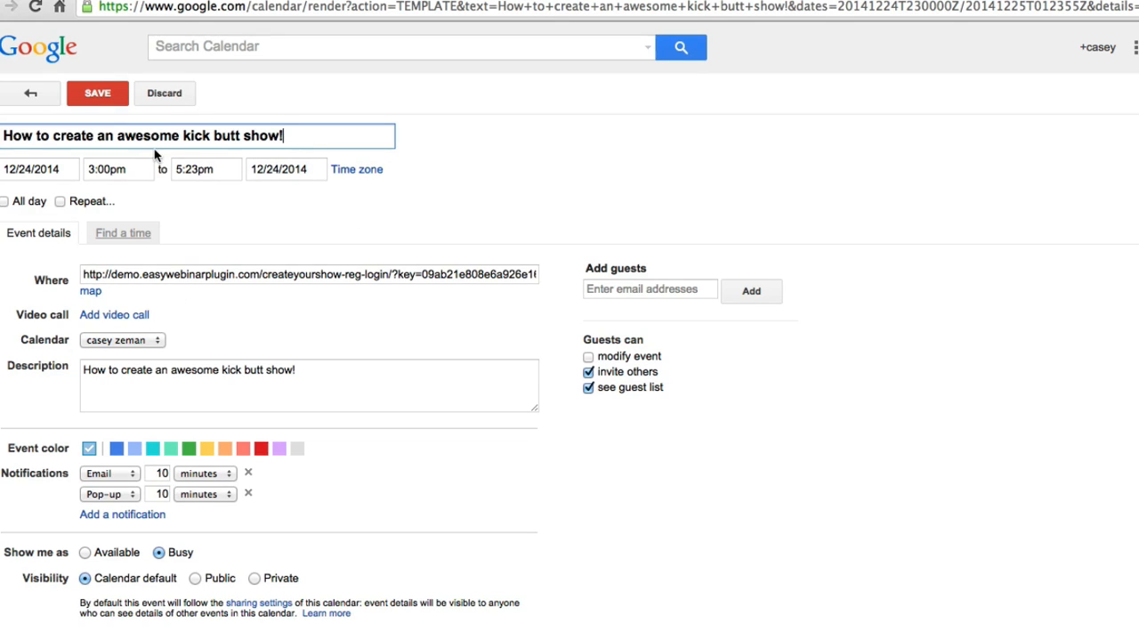
Select the webinar's unique link in the Google Calendar event's Where field
{"action": "triple_click", "coordinate": [269, 274]}
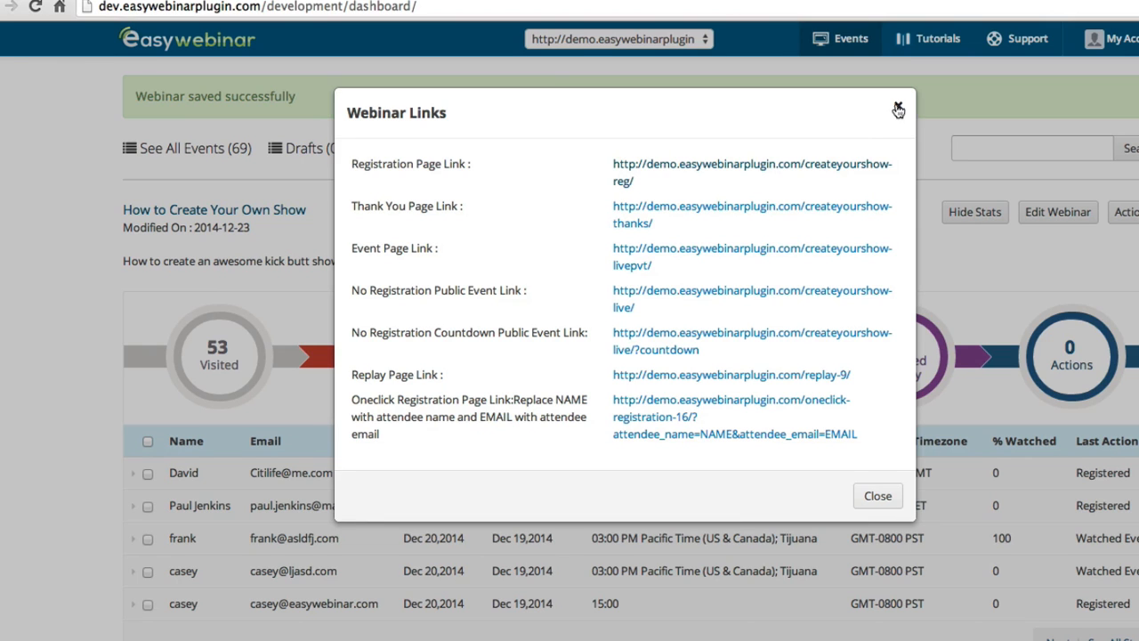
Close the Webinar Links list and look over the presenter information settings
{"action": "left_click", "coordinate": [898, 108]}
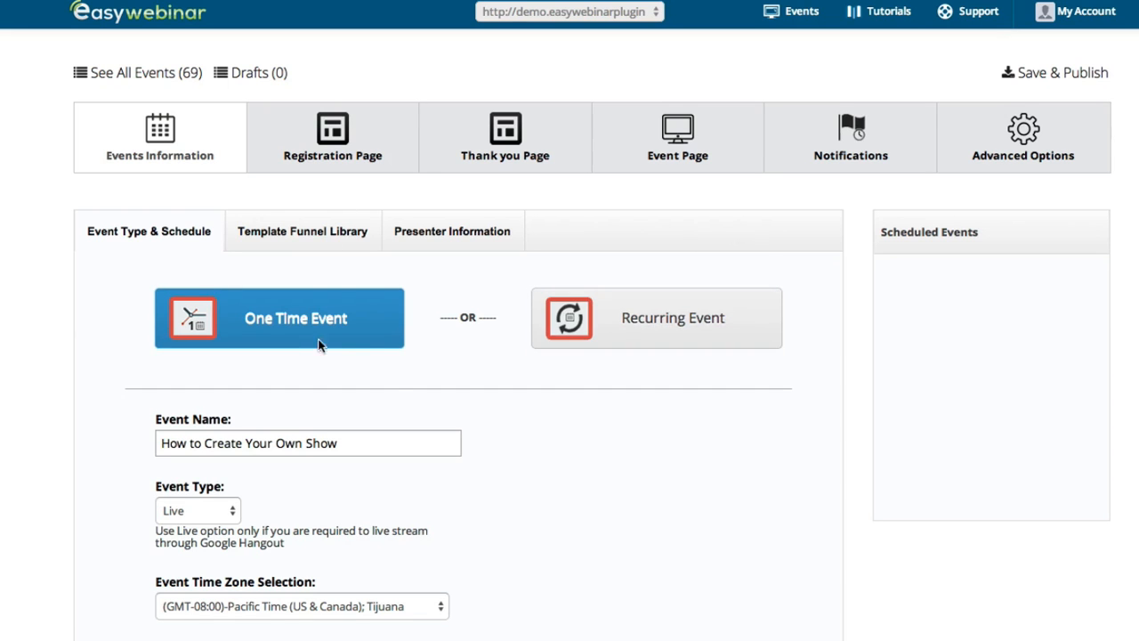
{"action": "left_click", "coordinate": [302, 230]}
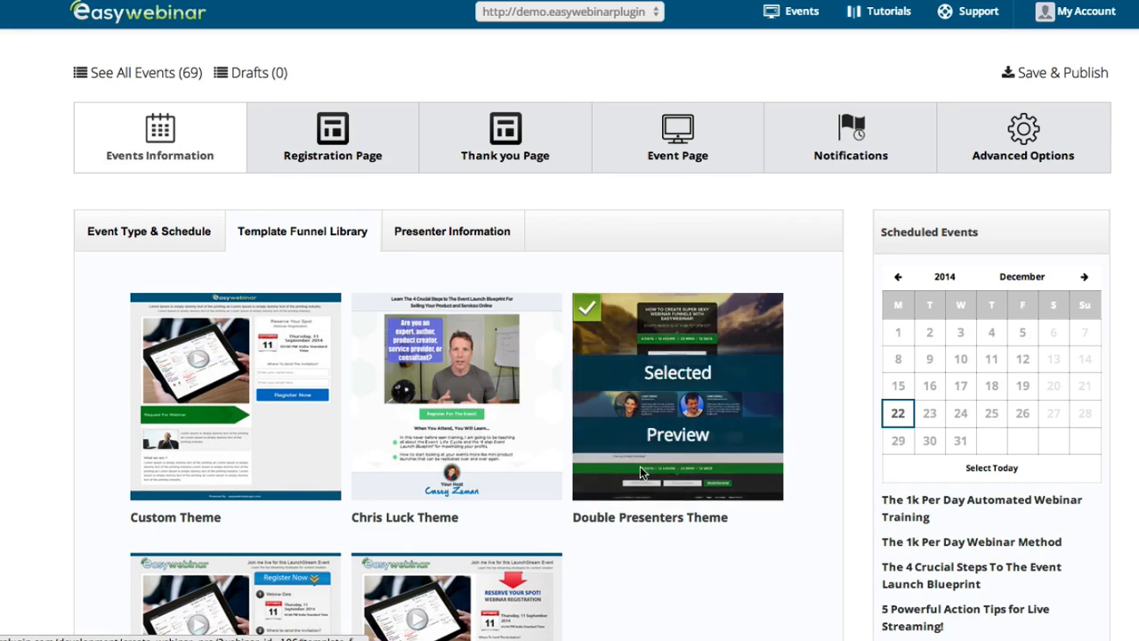
{"action": "left_click", "coordinate": [444, 244]}
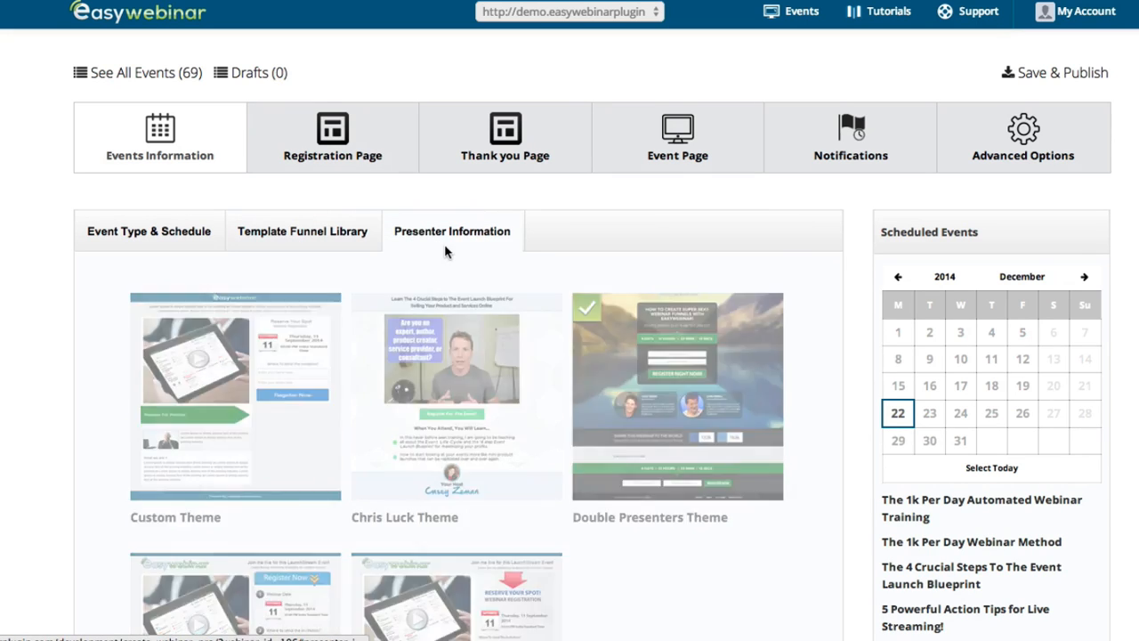
{"action": "scroll", "coordinate": [313, 333], "scroll_direction": "down", "scroll_amount": 3}
{"action": "scroll", "coordinate": [314, 332], "scroll_direction": "down", "scroll_amount": 10}
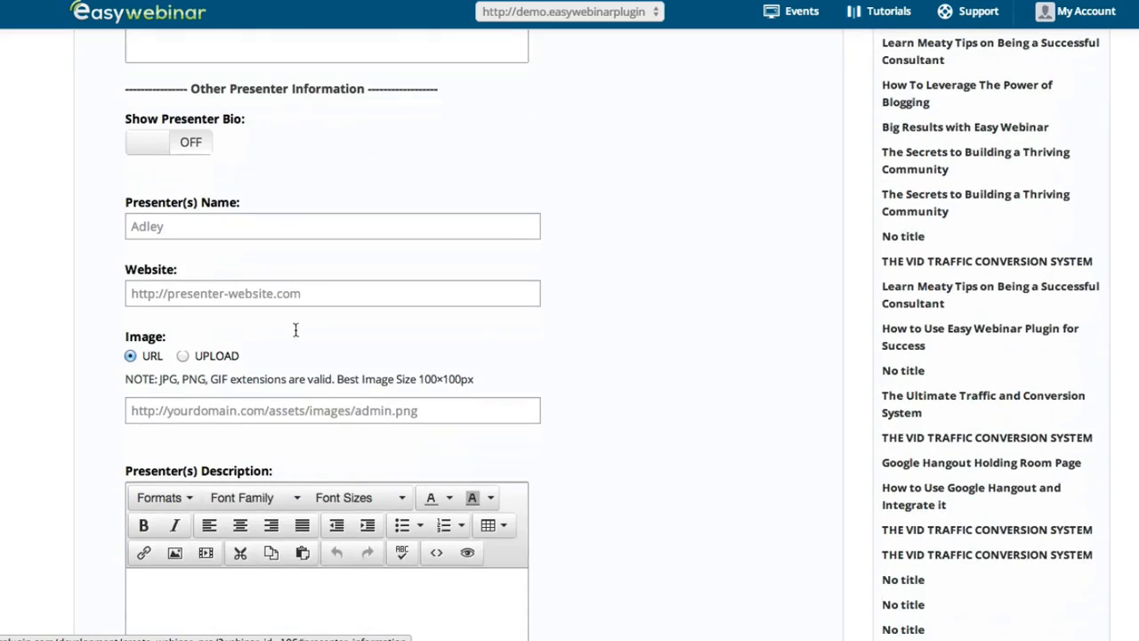
{"action": "scroll", "coordinate": [262, 466], "scroll_direction": "down", "scroll_amount": 3}
{"action": "scroll", "coordinate": [262, 465], "scroll_direction": "up", "scroll_amount": 12}
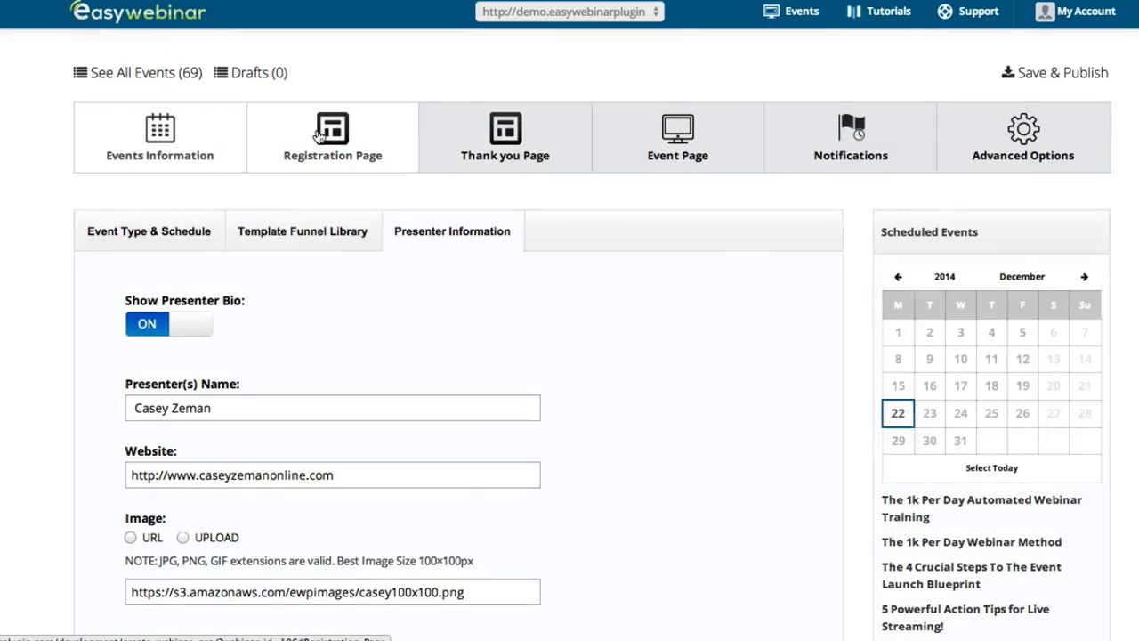
Scroll through the Registration Page settings and its Registration Page Preview
{"action": "left_click", "coordinate": [324, 132]}
{"action": "scroll", "coordinate": [212, 360], "scroll_direction": "down", "scroll_amount": 3}
{"action": "scroll", "coordinate": [227, 365], "scroll_direction": "up", "scroll_amount": 3}
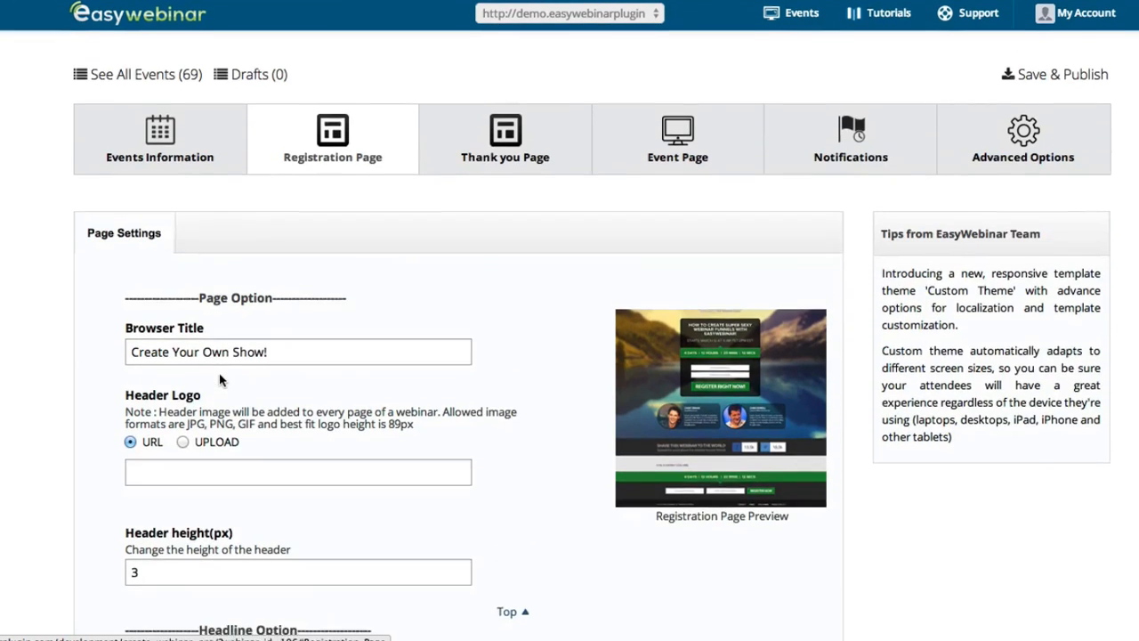
{"action": "scroll", "coordinate": [145, 508], "scroll_direction": "down", "scroll_amount": 2}
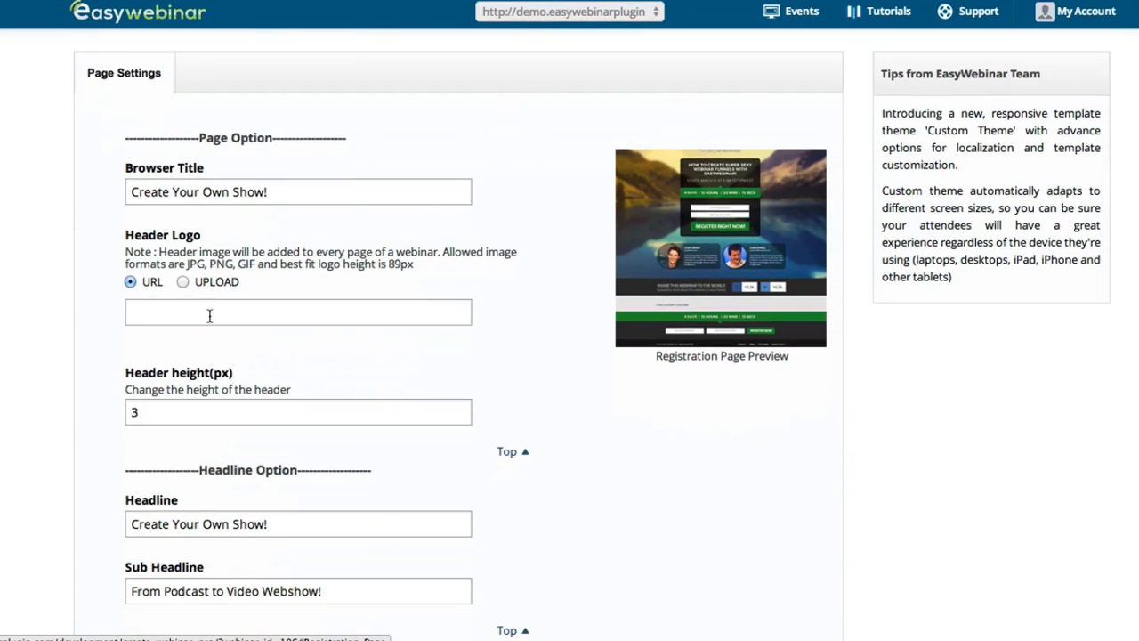
{"action": "scroll", "coordinate": [283, 347], "scroll_direction": "down", "scroll_amount": 3}
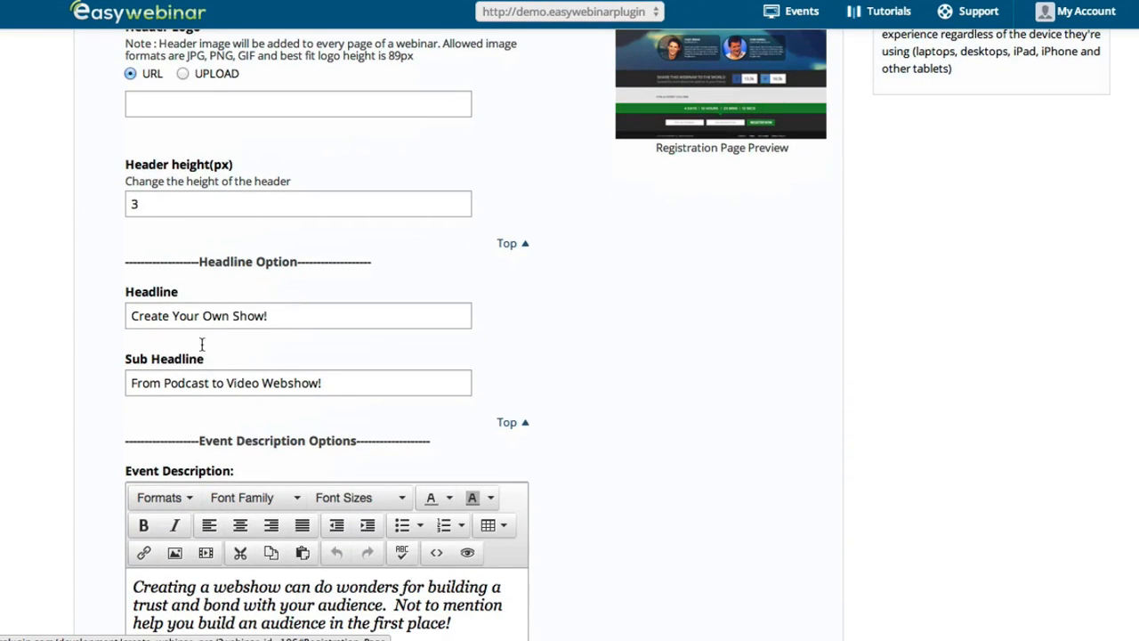
{"action": "scroll", "coordinate": [180, 243], "scroll_direction": "up", "scroll_amount": 5}
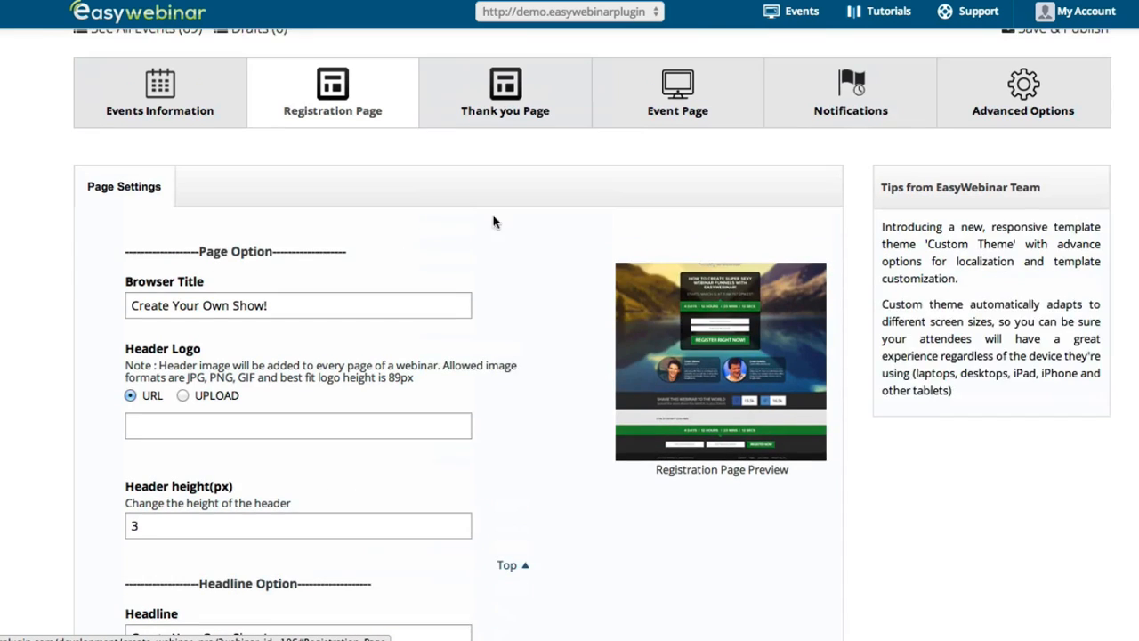
{"action": "mouse_move", "coordinate": [698, 270]}
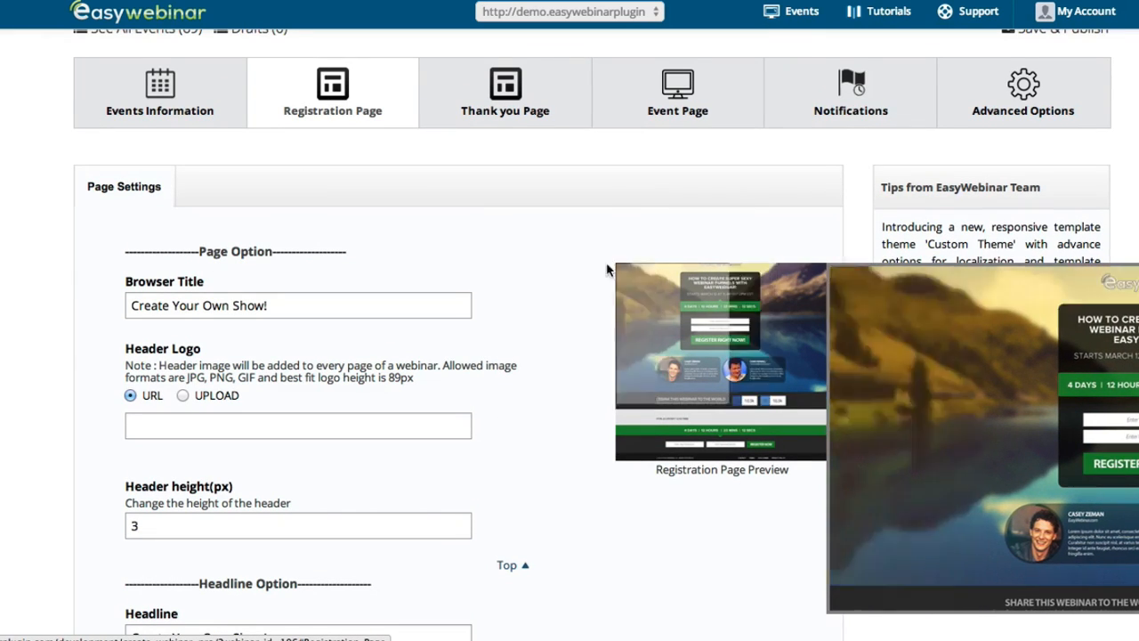
{"action": "scroll", "coordinate": [581, 322], "scroll_direction": "down", "scroll_amount": 1}
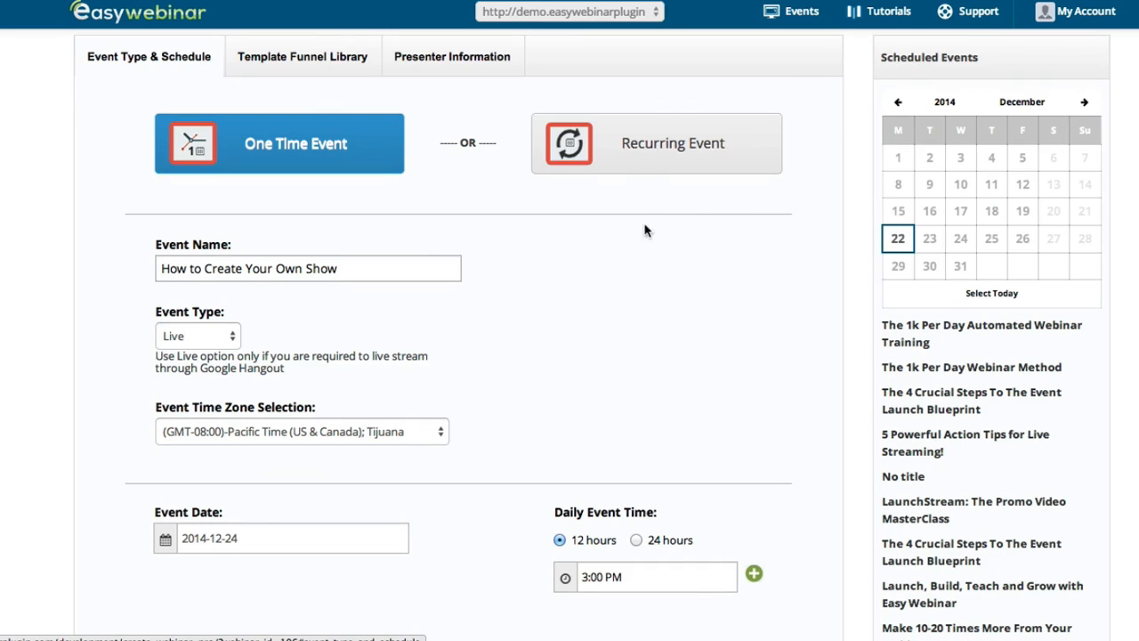
Switch the event to Recurring and add an 8:00 PM daily time alongside 3:00 PM
{"action": "left_click", "coordinate": [655, 151]}
{"action": "scroll", "coordinate": [623, 356], "scroll_direction": "down", "scroll_amount": 6}
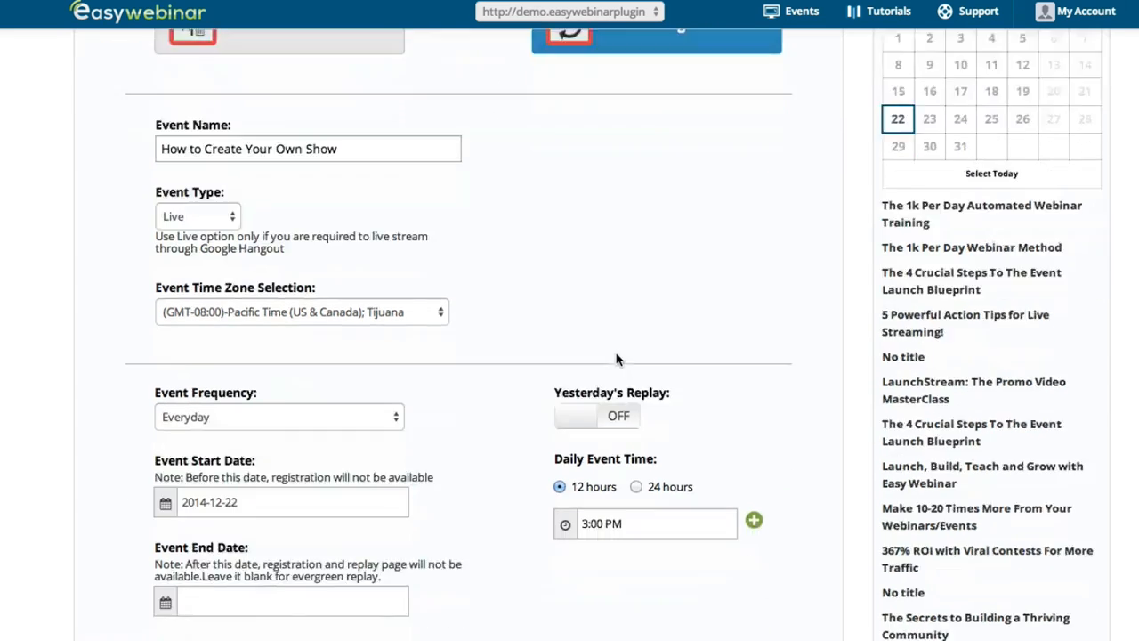
{"action": "scroll", "coordinate": [192, 425], "scroll_direction": "up", "scroll_amount": 4}
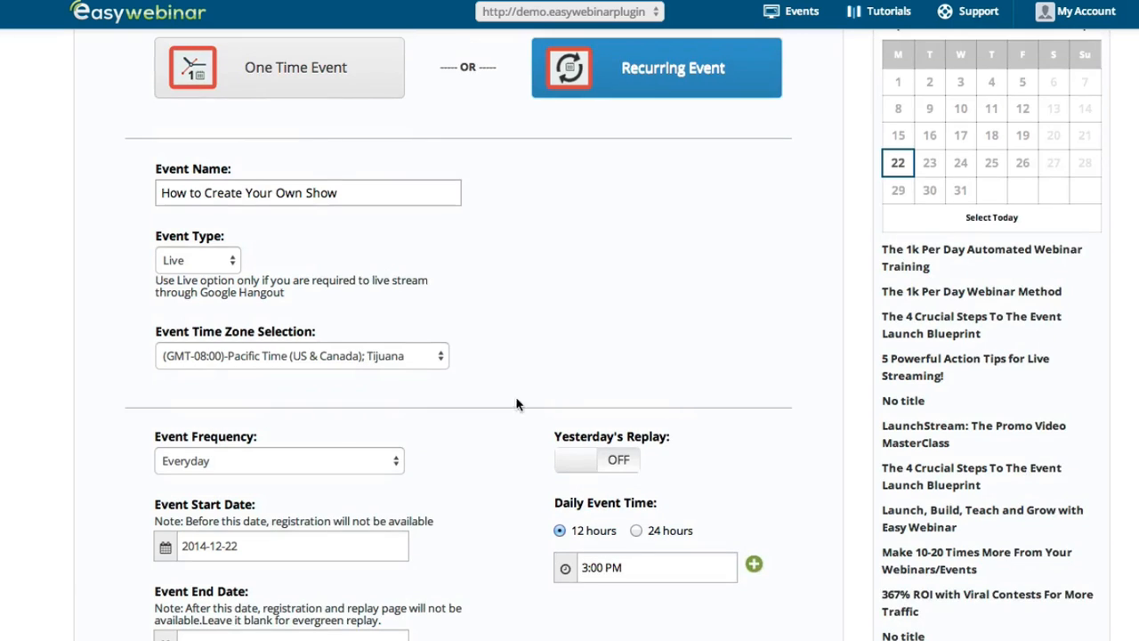
{"action": "left_click", "coordinate": [754, 566]}
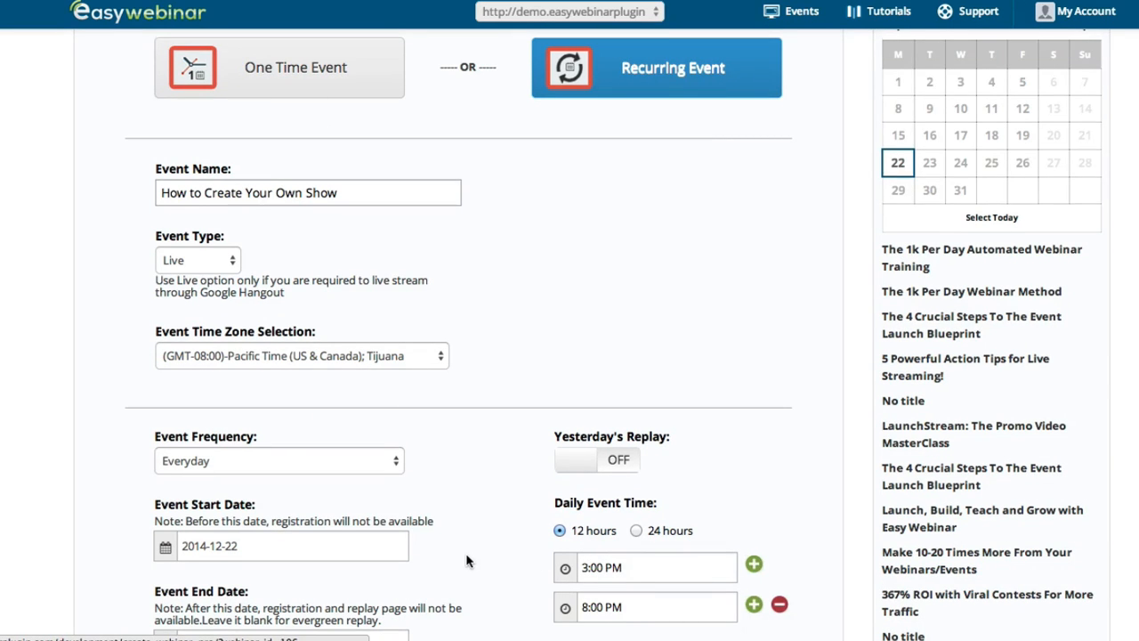
{"action": "scroll", "coordinate": [466, 561], "scroll_direction": "down", "scroll_amount": 1}
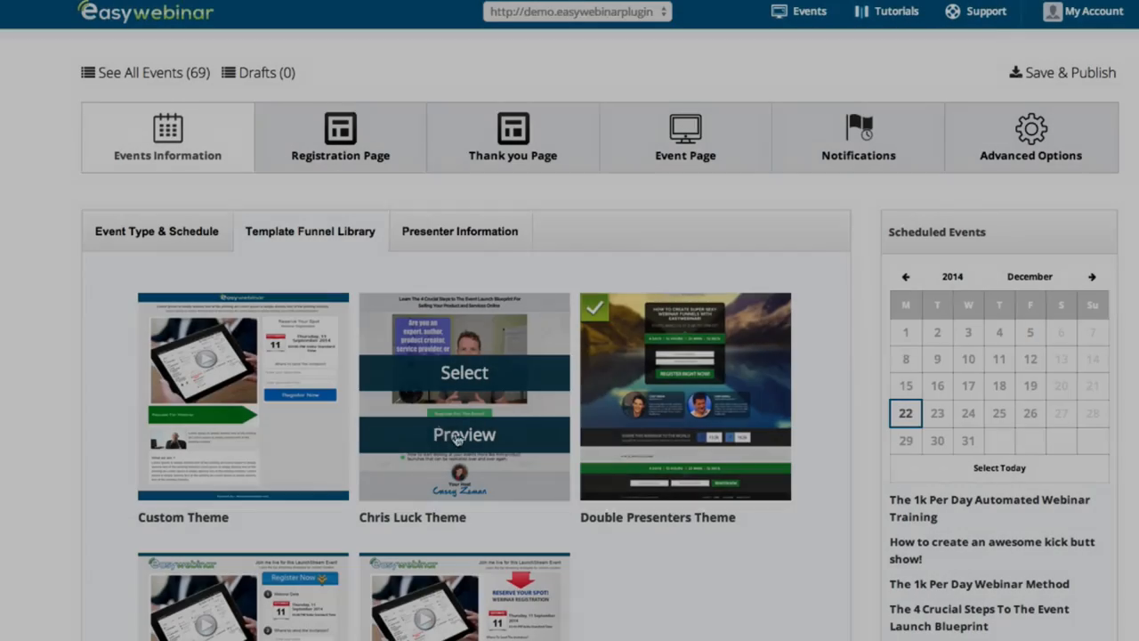
Preview the Chris Luck Theme's registration, thank-you and event pages, then close the preview
{"action": "left_click", "coordinate": [459, 435]}
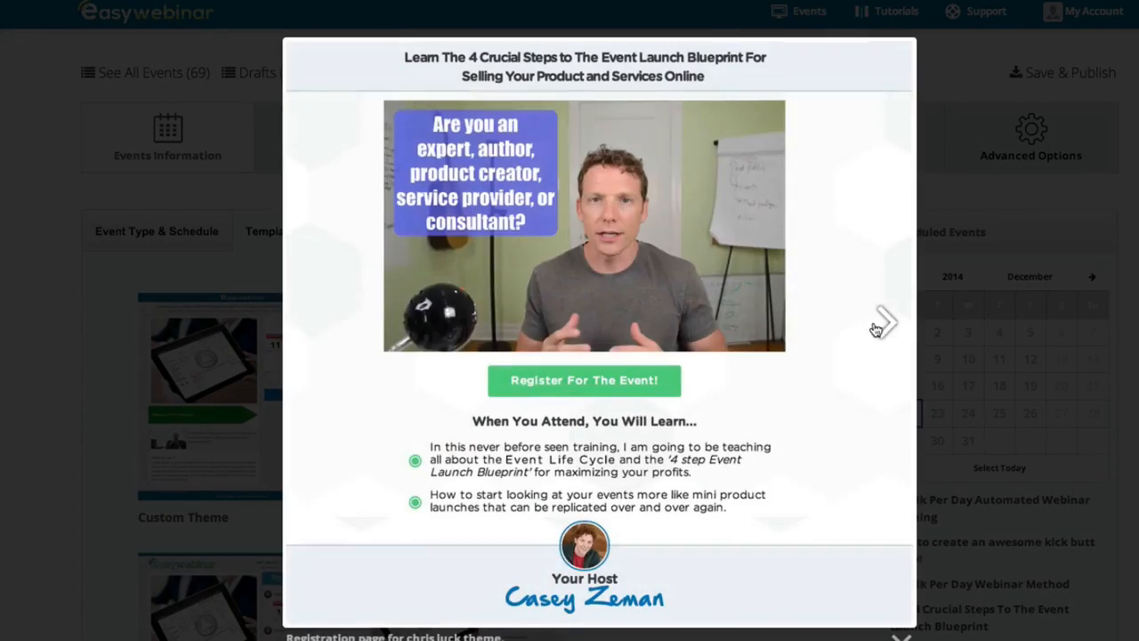
{"action": "left_click", "coordinate": [879, 326]}
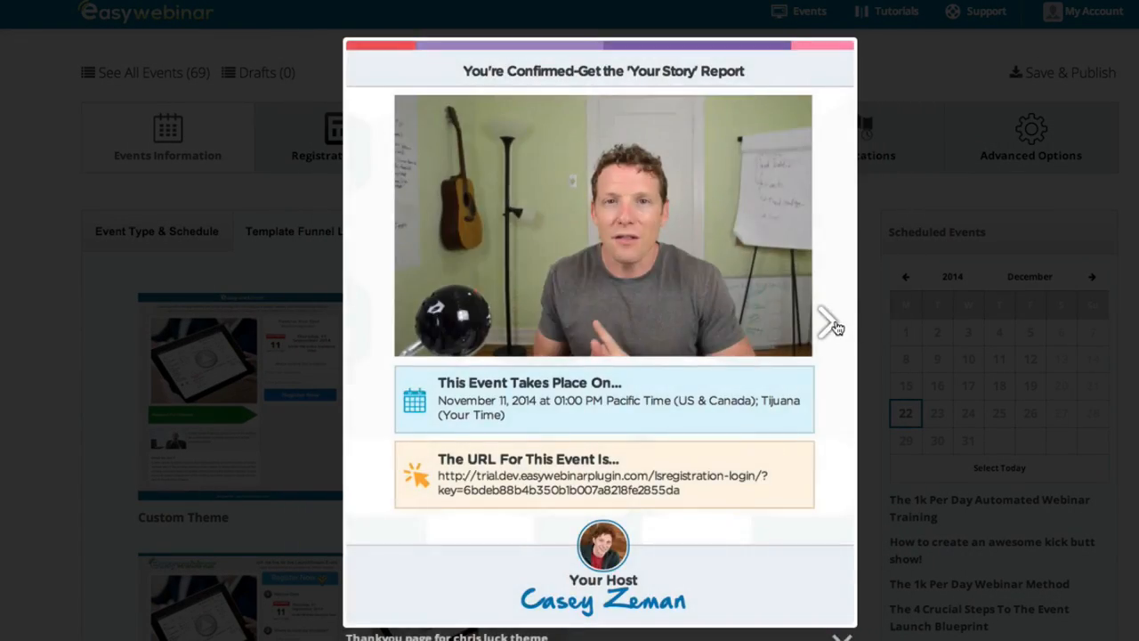
{"action": "left_click", "coordinate": [833, 326]}
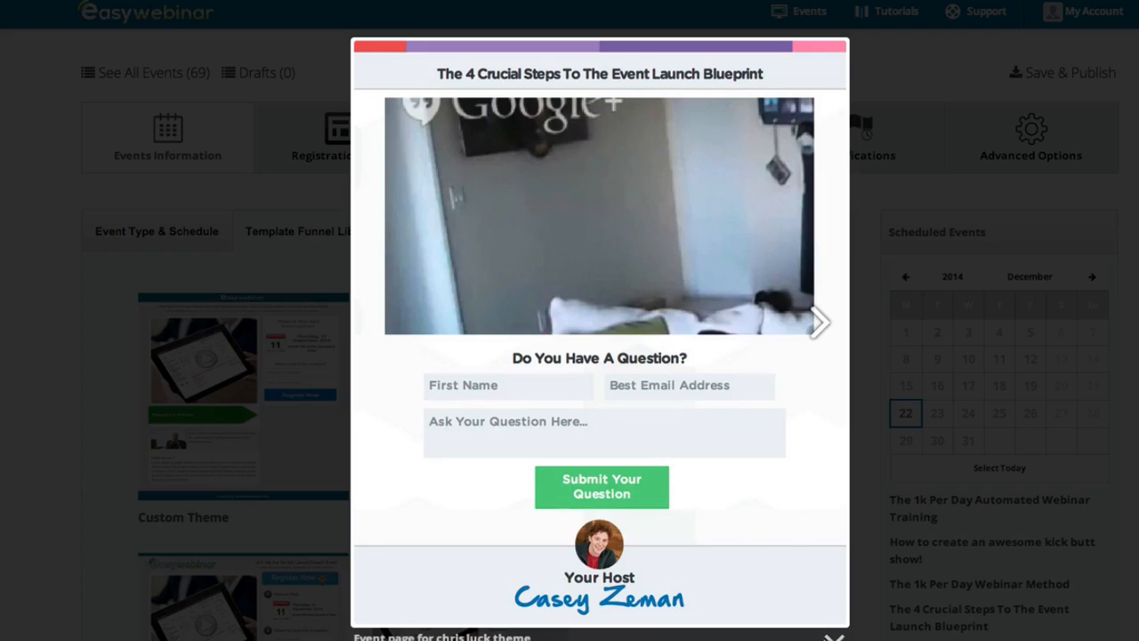
{"action": "left_click", "coordinate": [834, 638]}
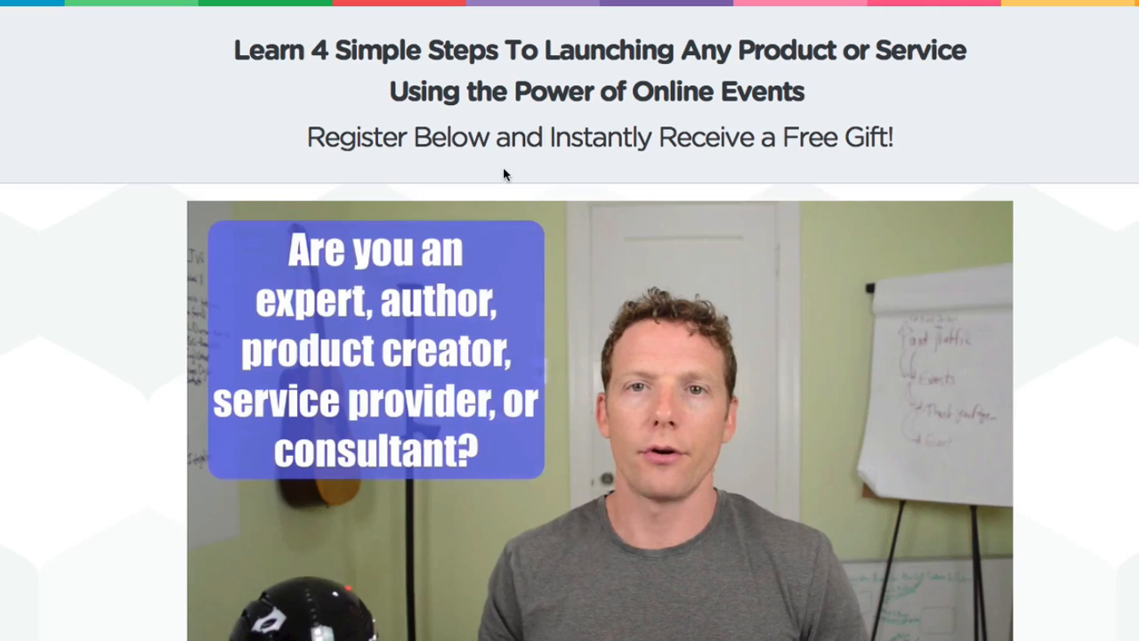
{"action": "scroll", "coordinate": [502, 167], "scroll_direction": "down", "scroll_amount": 4}
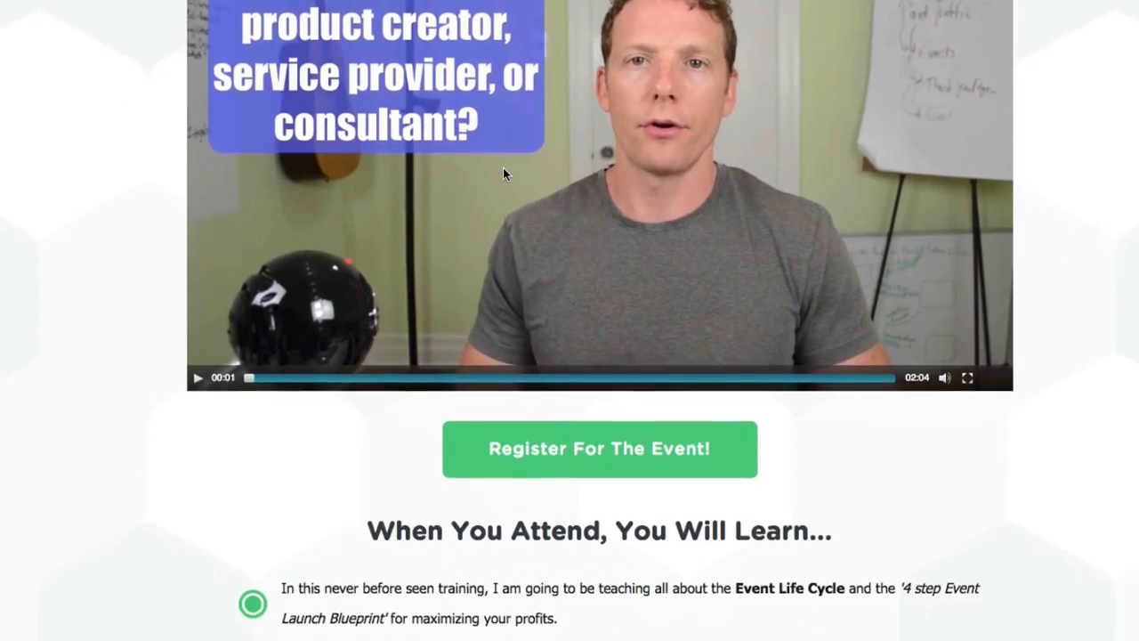
{"action": "scroll", "coordinate": [534, 249], "scroll_direction": "down", "scroll_amount": 1}
Register for the event with the attendee's name and e-mail, then open the unique event link
{"action": "left_click", "coordinate": [600, 353]}
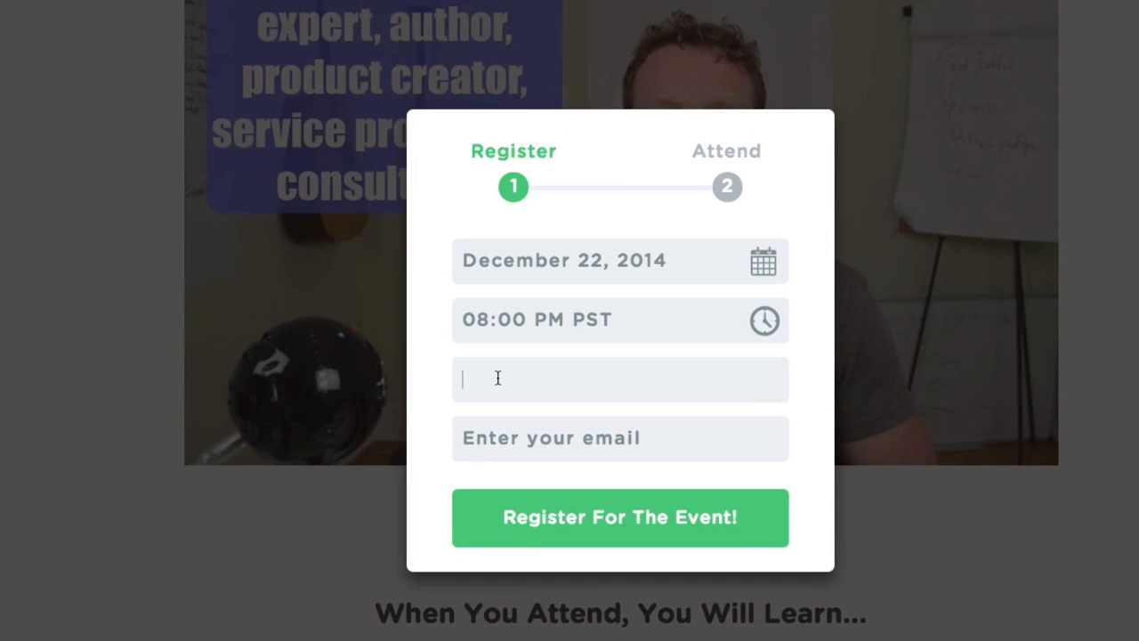
{"action": "type", "text": "tracy"}
{"action": "key", "text": "Tab"}
{"action": "type", "text": "tra"}
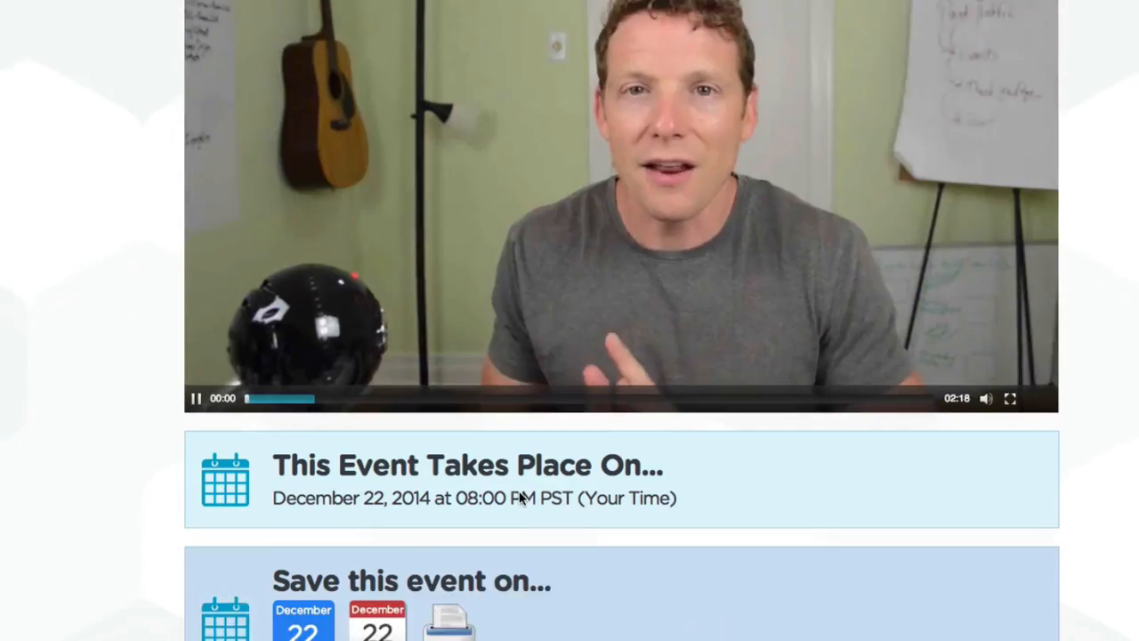
{"action": "scroll", "coordinate": [523, 498], "scroll_direction": "down", "scroll_amount": 1}
{"action": "left_click", "coordinate": [196, 296]}
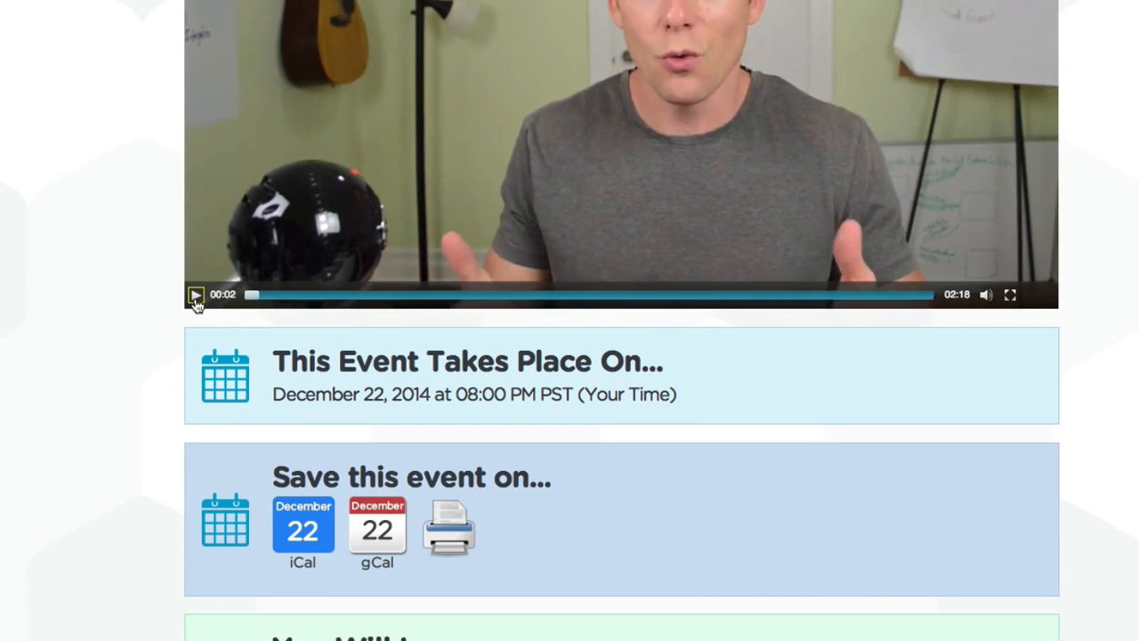
{"action": "scroll", "coordinate": [198, 301], "scroll_direction": "down", "scroll_amount": 5}
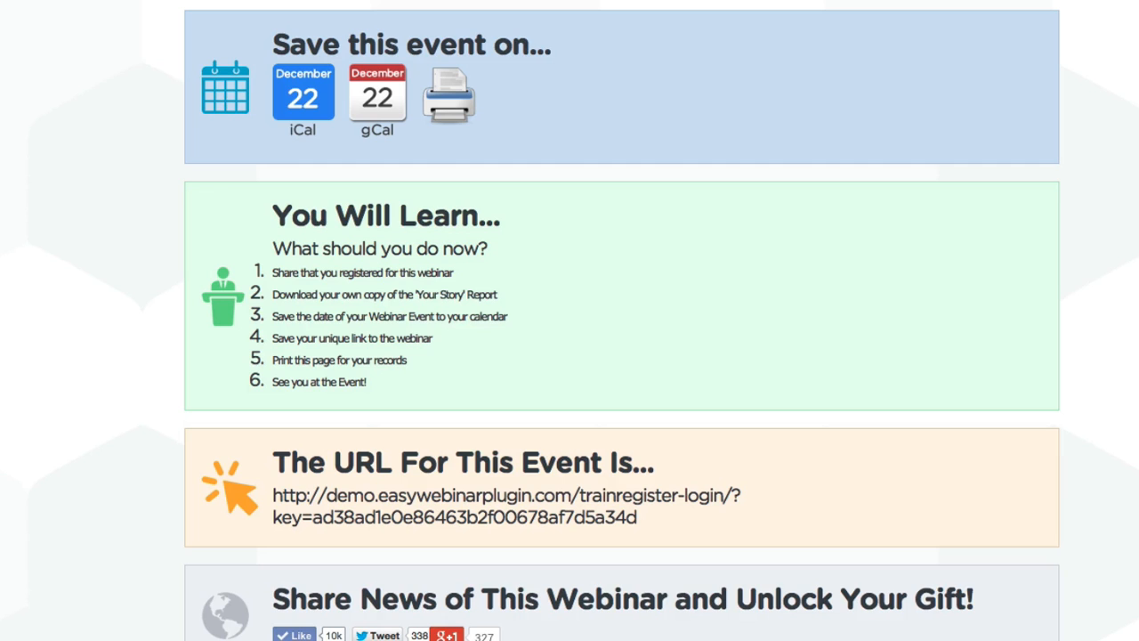
{"action": "left_click", "coordinate": [457, 491]}
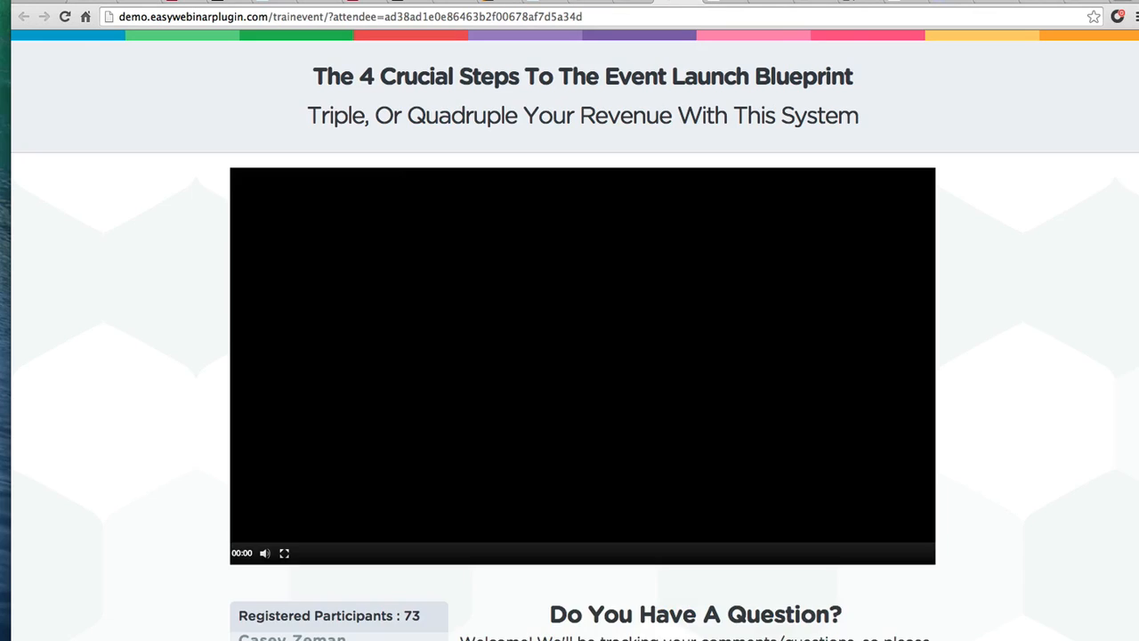
Scroll through the attendee's live event page
{"action": "scroll", "coordinate": [795, 178], "scroll_direction": "down", "scroll_amount": 3}
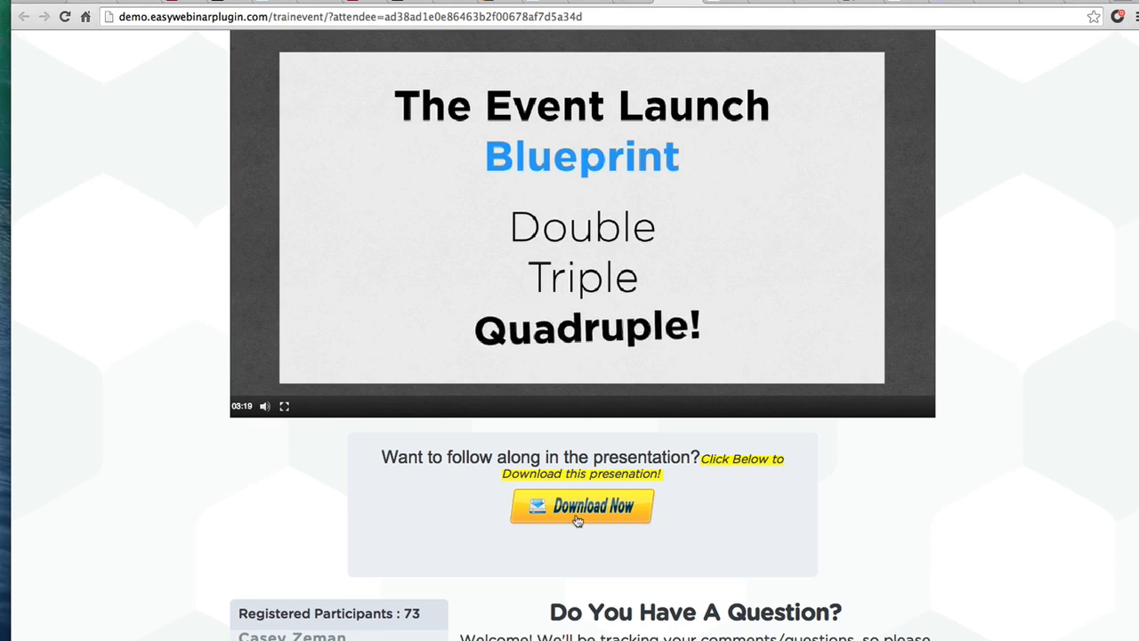
{"action": "scroll", "coordinate": [604, 535], "scroll_direction": "down", "scroll_amount": 3}
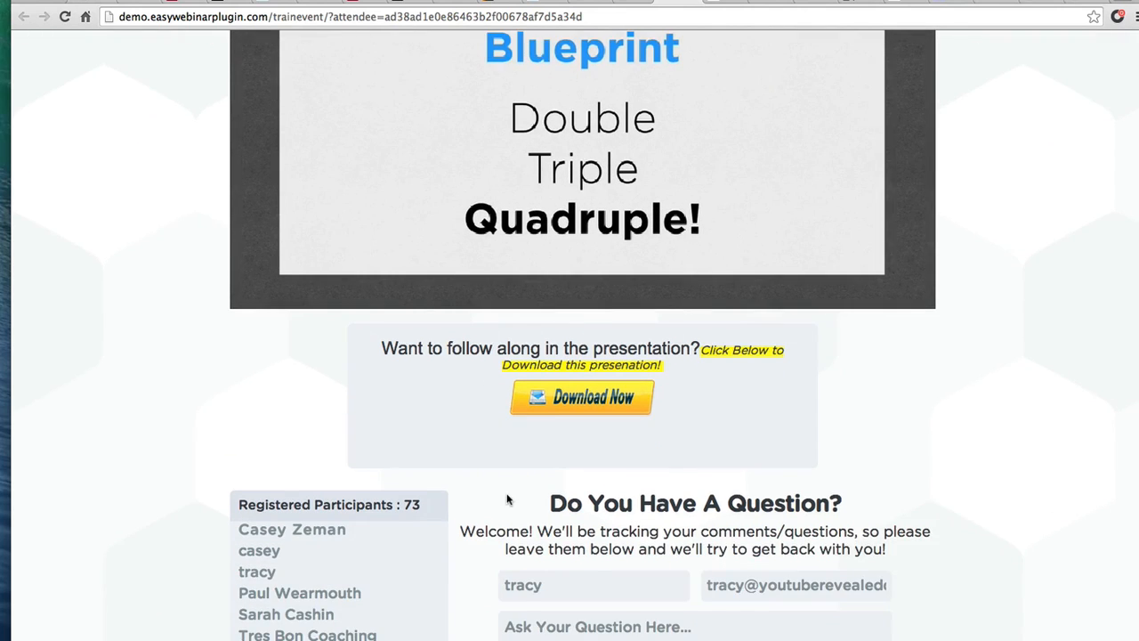
{"action": "scroll", "coordinate": [507, 500], "scroll_direction": "down", "scroll_amount": 5}
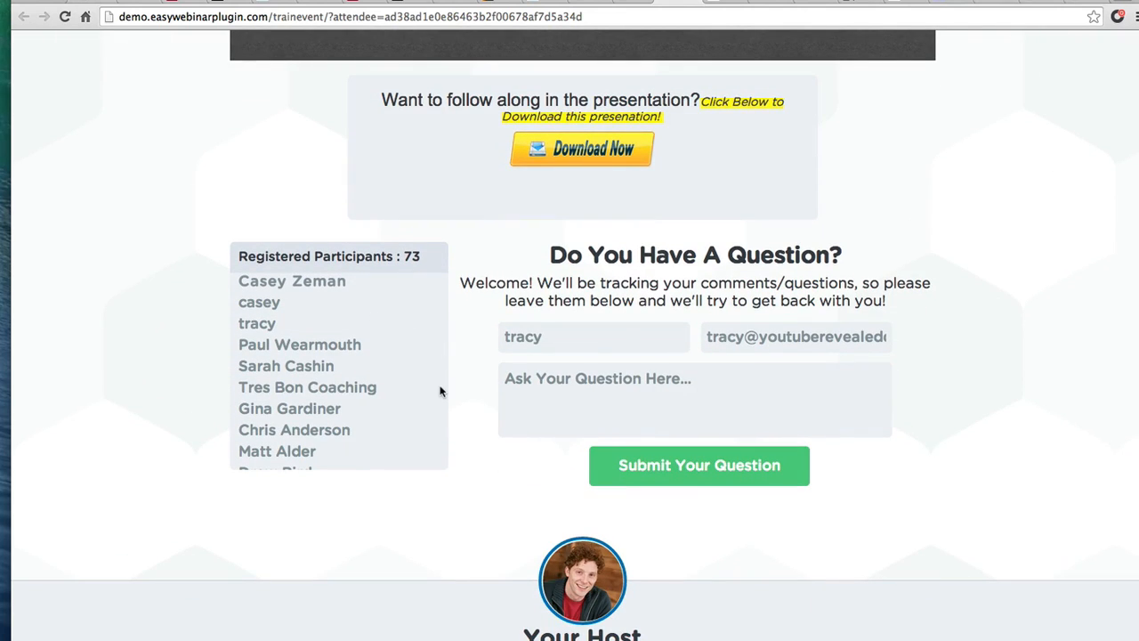
{"action": "scroll", "coordinate": [440, 391], "scroll_direction": "up", "scroll_amount": 8}
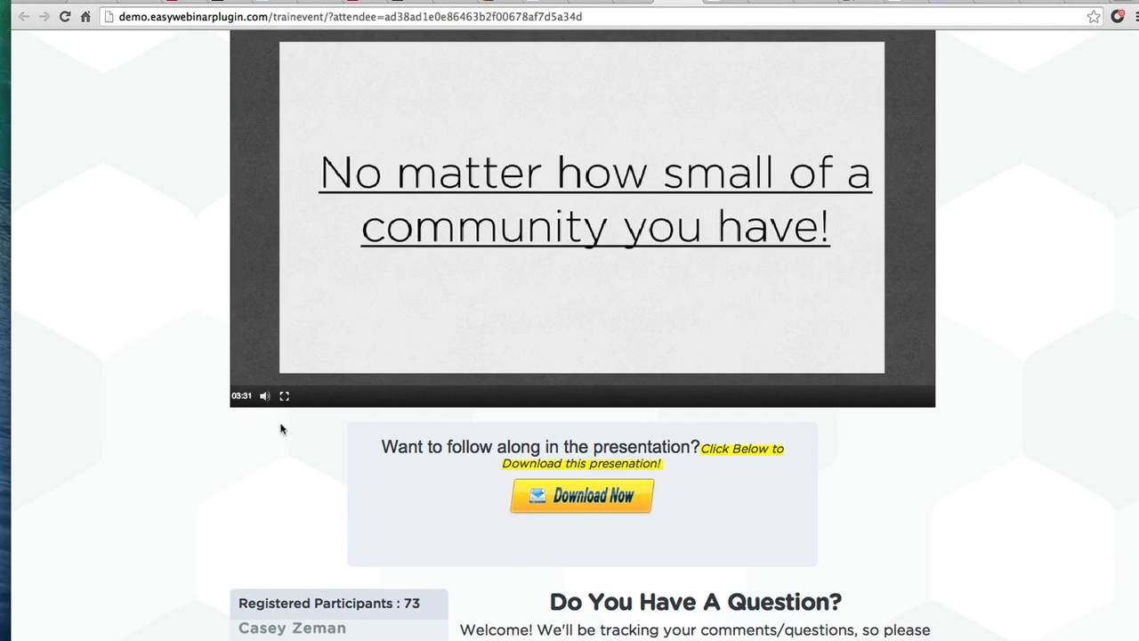
{"action": "scroll", "coordinate": [281, 429], "scroll_direction": "down", "scroll_amount": 4}
{"action": "scroll", "coordinate": [290, 499], "scroll_direction": "up", "scroll_amount": 2}
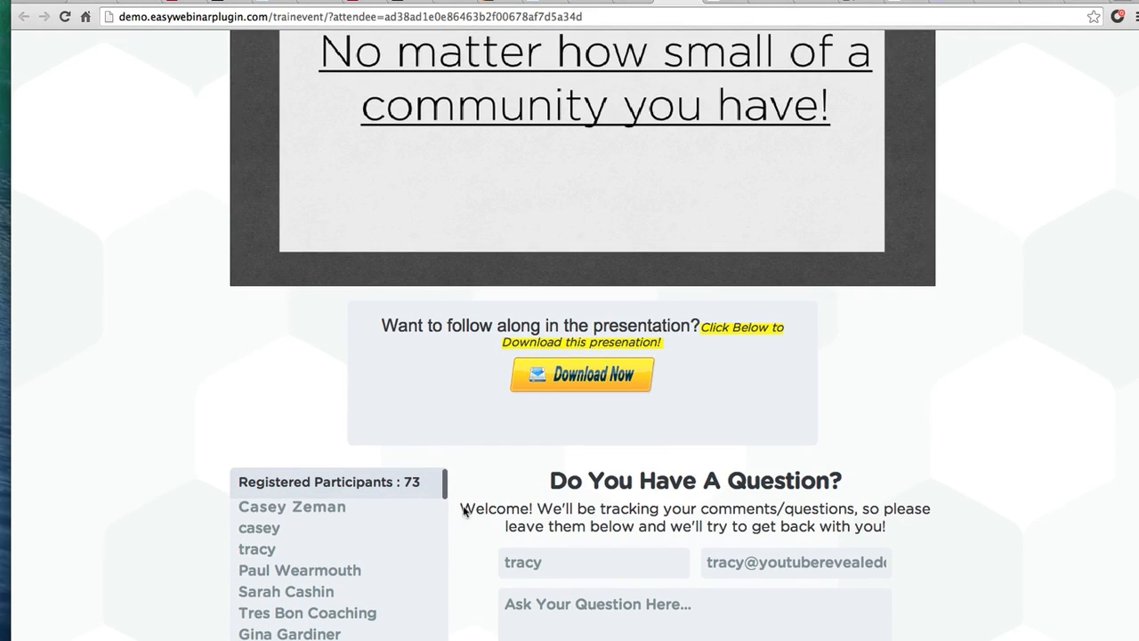
{"action": "scroll", "coordinate": [636, 584], "scroll_direction": "down", "scroll_amount": 3}
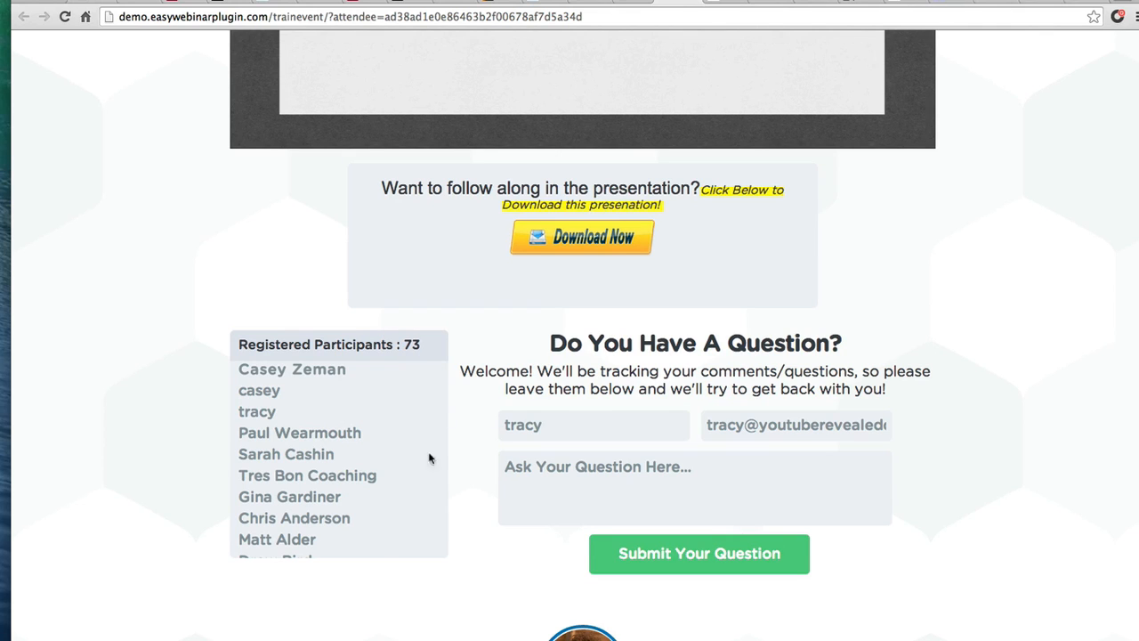
{"action": "scroll", "coordinate": [352, 470], "scroll_direction": "up", "scroll_amount": 3}
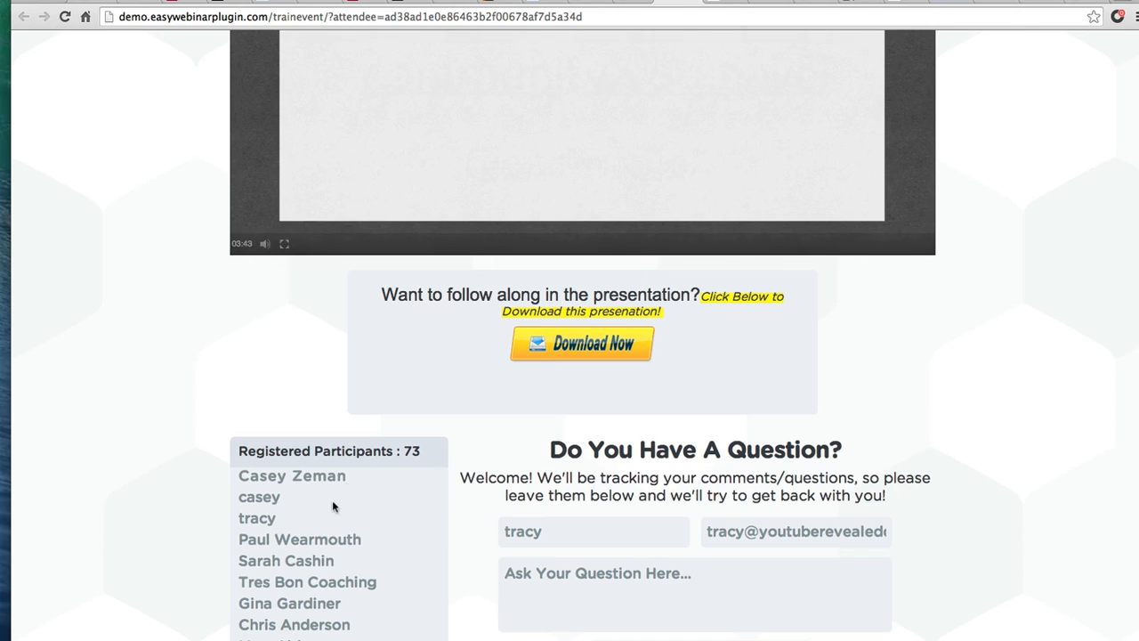
{"action": "scroll", "coordinate": [308, 490], "scroll_direction": "down", "scroll_amount": 5}
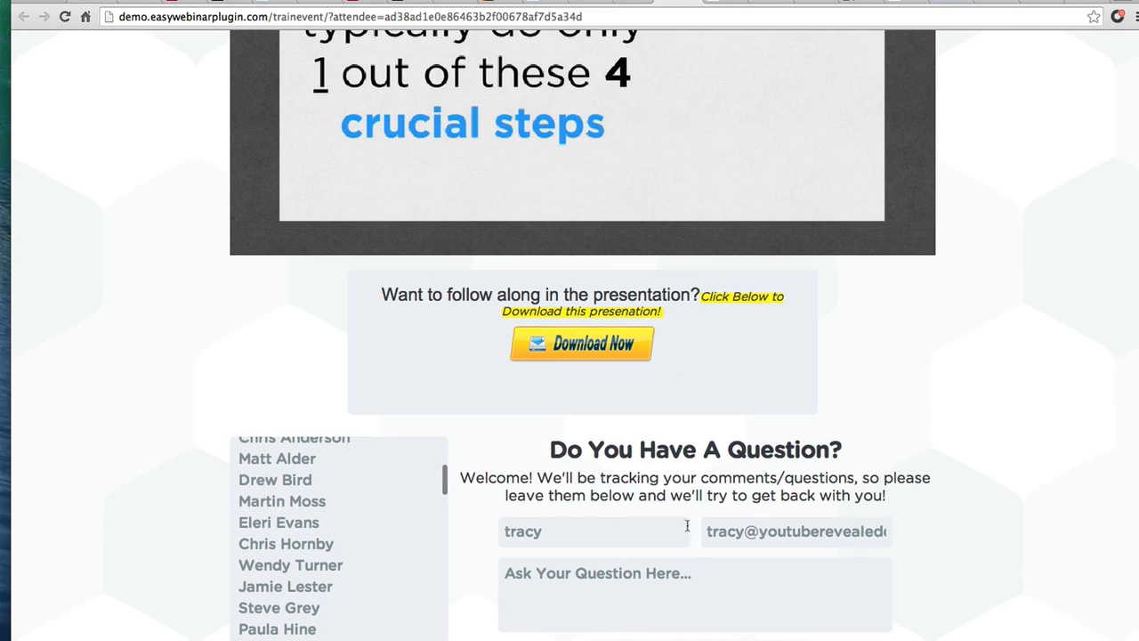
{"action": "scroll", "coordinate": [819, 563], "scroll_direction": "down", "scroll_amount": 4}
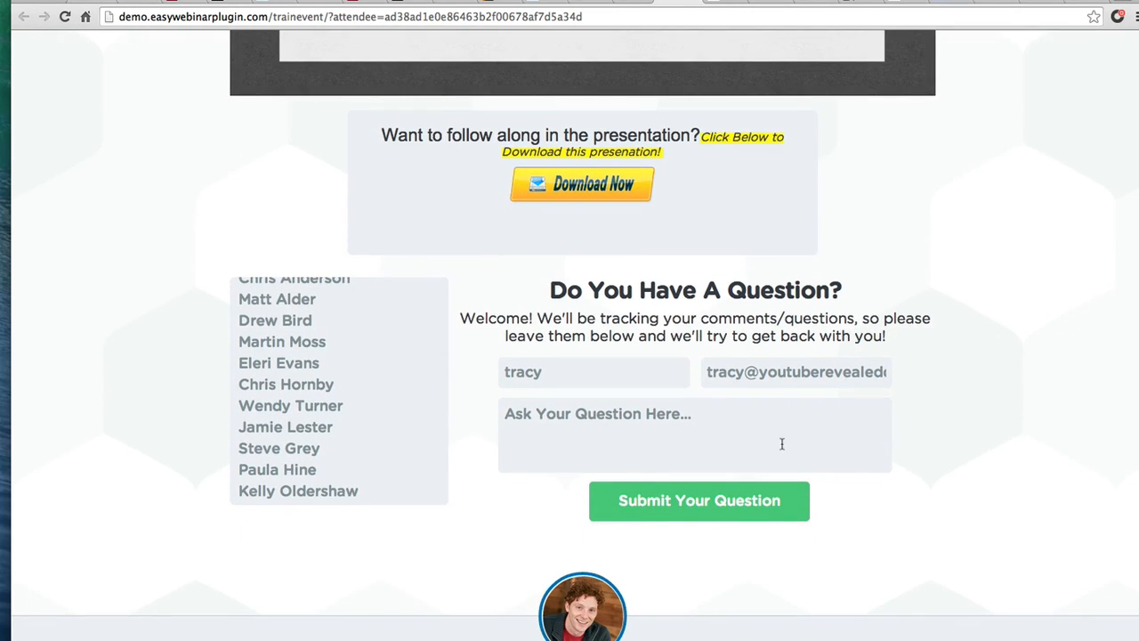
{"action": "scroll", "coordinate": [781, 443], "scroll_direction": "down", "scroll_amount": 4}
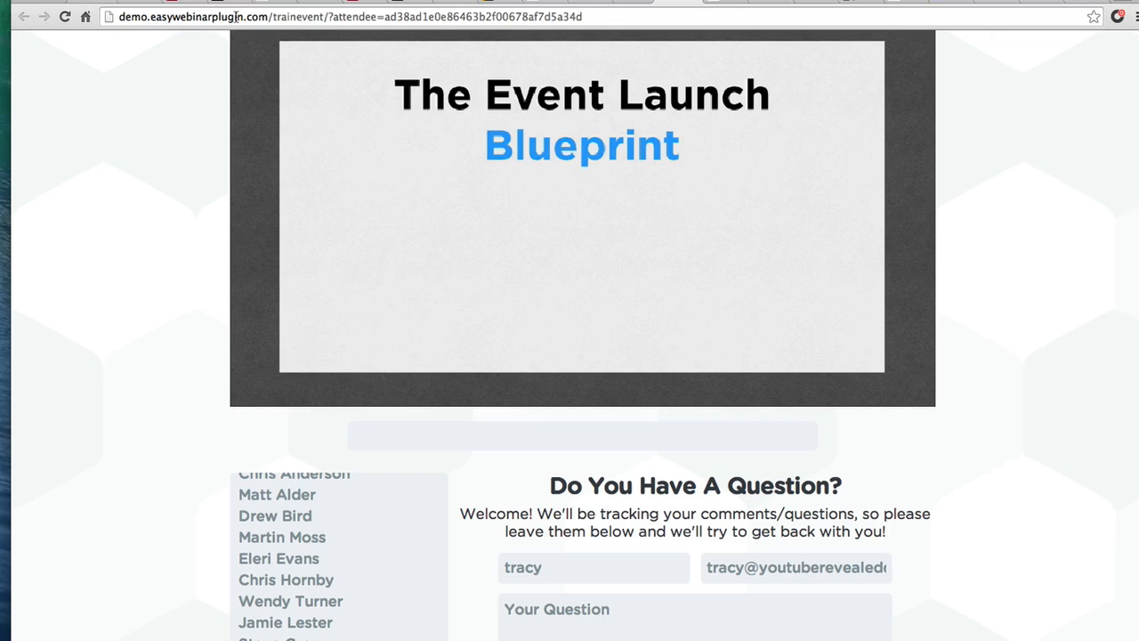
Reload the attendee event link, then return to the EasyWebinar event editor
{"action": "left_click", "coordinate": [236, 16]}
{"action": "key", "text": "Return"}
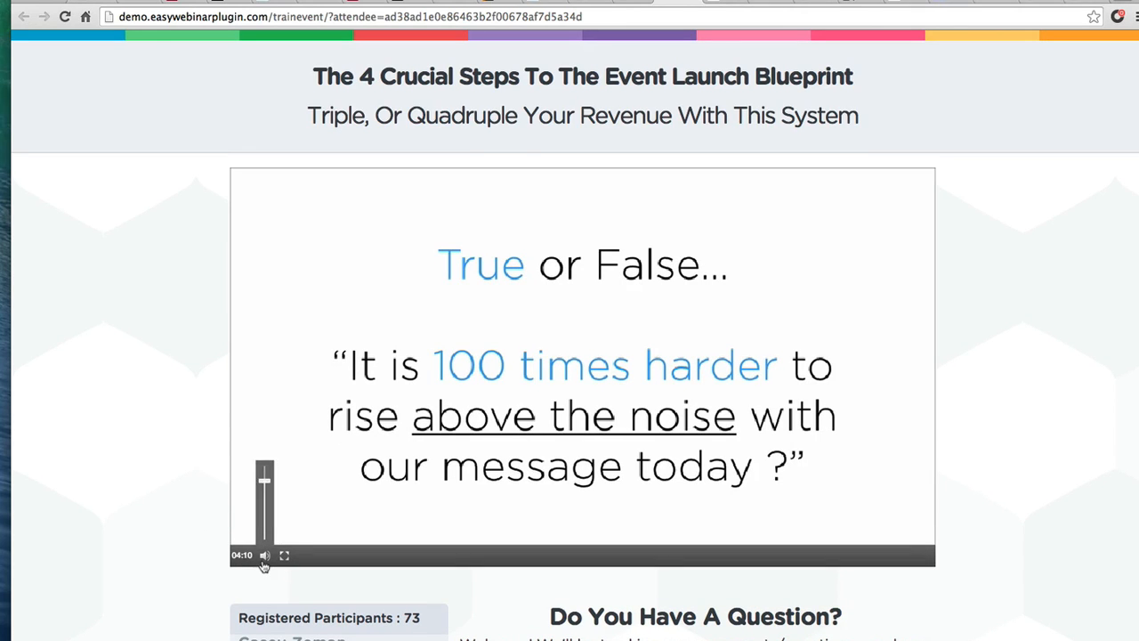
{"action": "scroll", "coordinate": [310, 426], "scroll_direction": "down", "scroll_amount": 3}
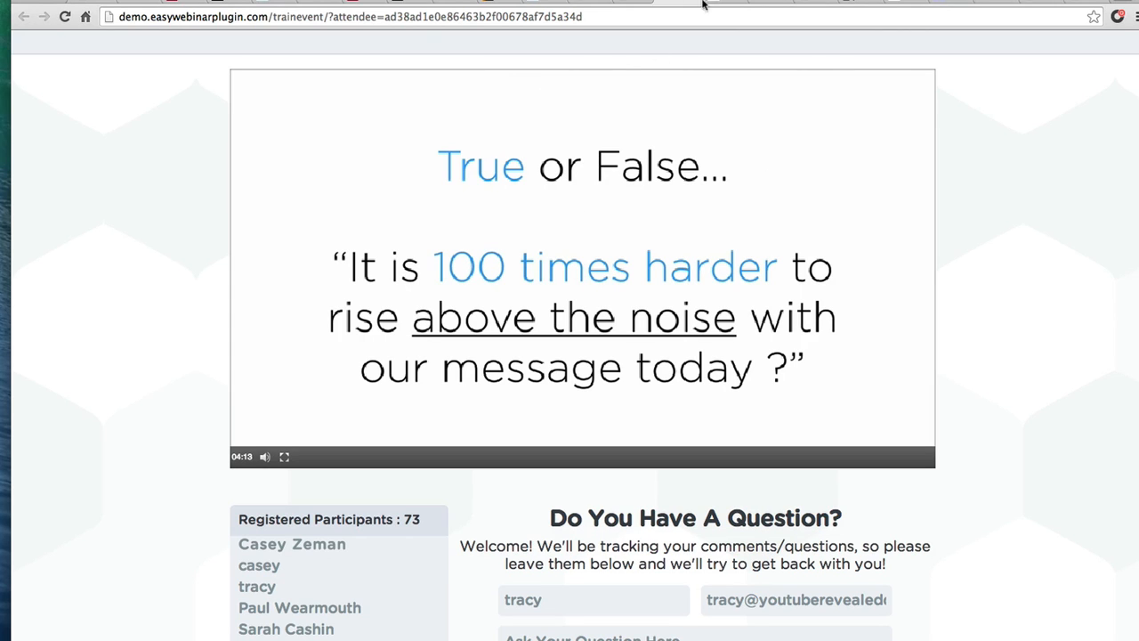
{"action": "left_click", "coordinate": [864, 2]}
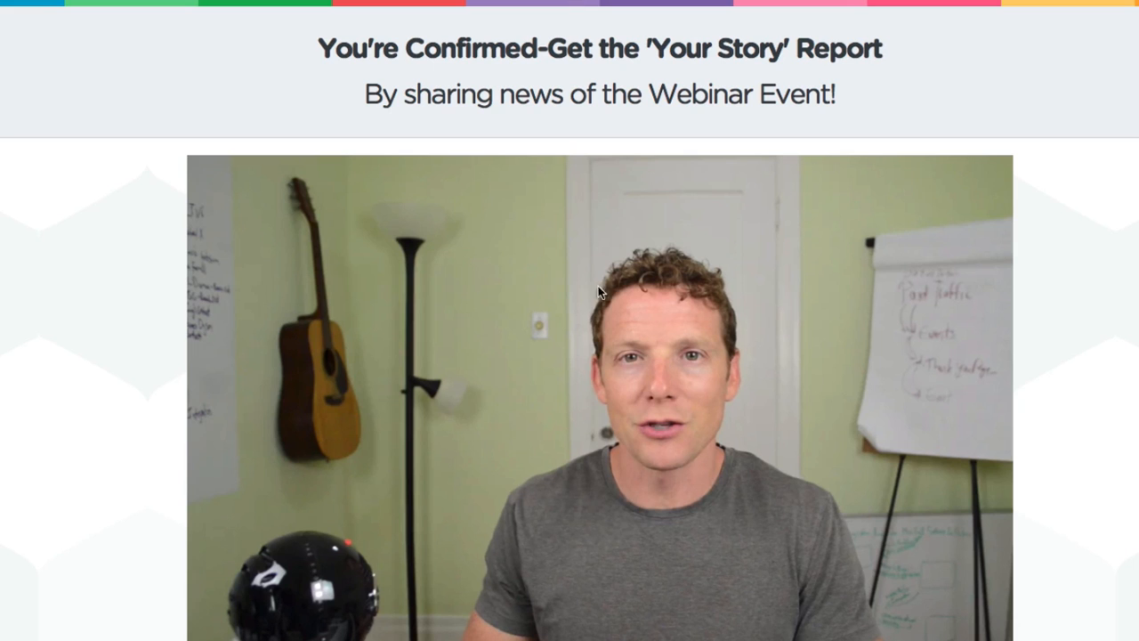
{"action": "scroll", "coordinate": [600, 388], "scroll_direction": "down", "scroll_amount": 1}
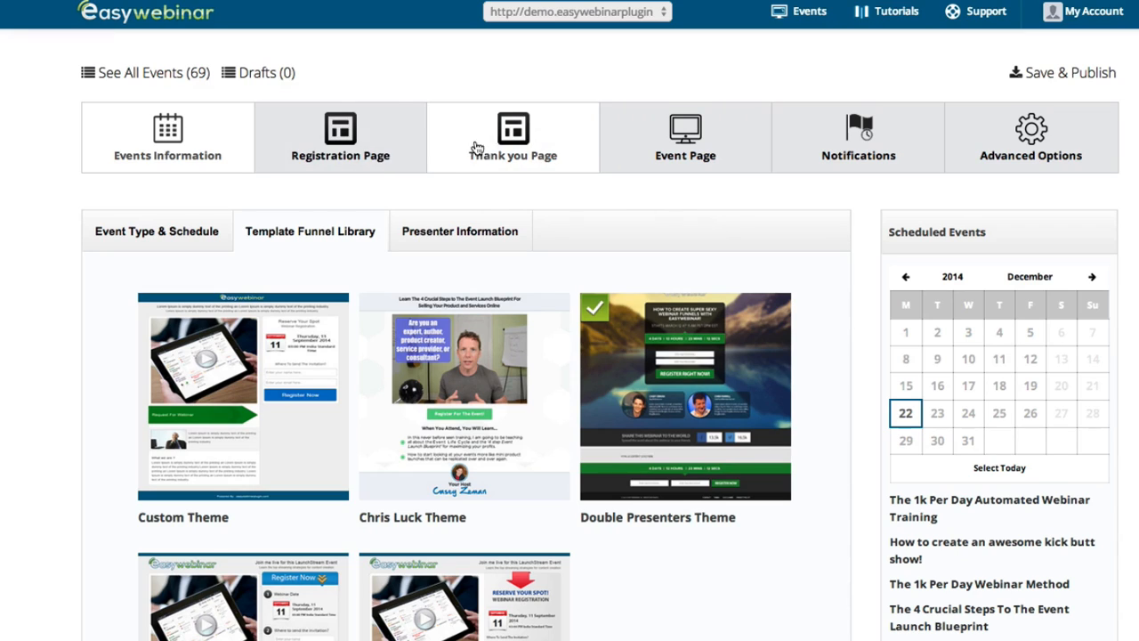
{"action": "mouse_move", "coordinate": [493, 391]}
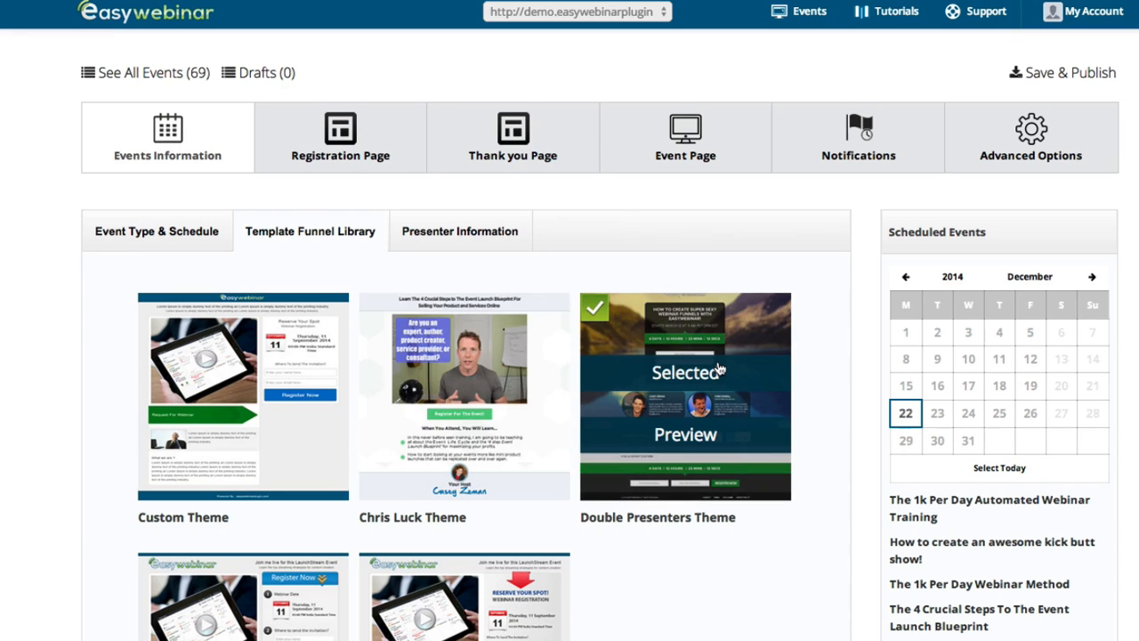
{"action": "mouse_move", "coordinate": [704, 368]}
{"action": "left_click", "coordinate": [340, 135]}
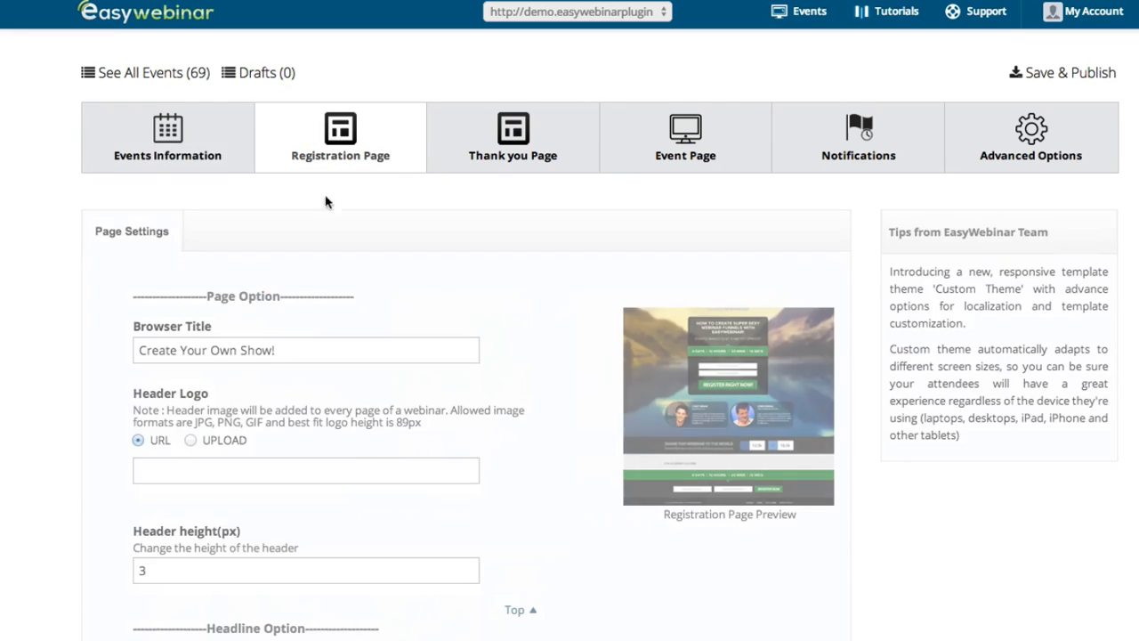
{"action": "scroll", "coordinate": [286, 360], "scroll_direction": "down", "scroll_amount": 1}
{"action": "scroll", "coordinate": [286, 361], "scroll_direction": "down", "scroll_amount": 5}
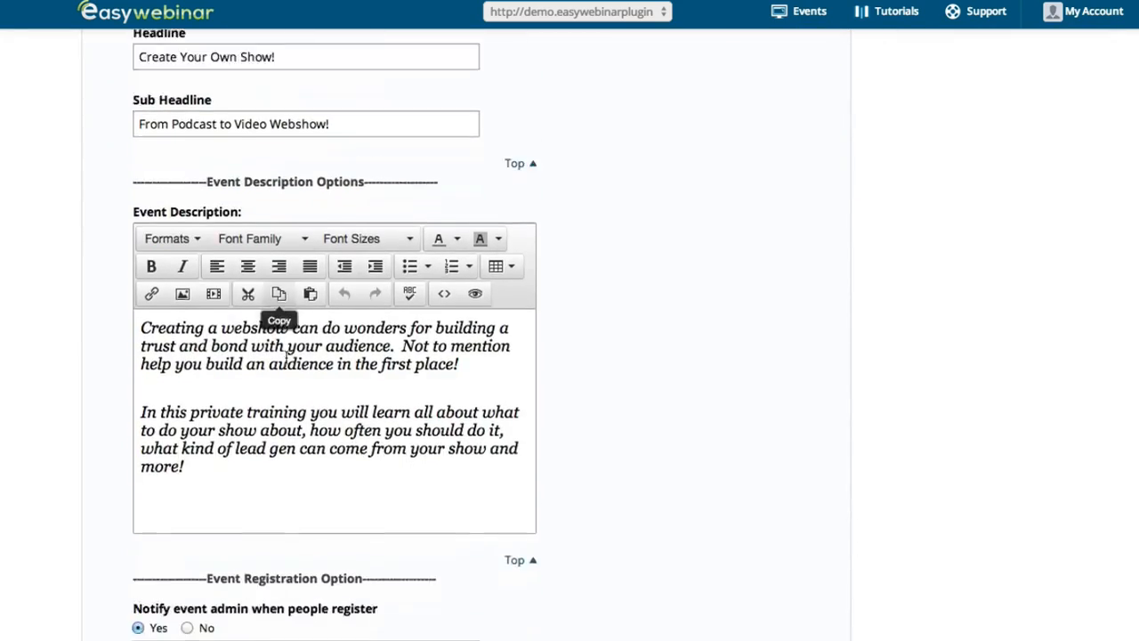
{"action": "scroll", "coordinate": [286, 360], "scroll_direction": "up", "scroll_amount": 3}
{"action": "scroll", "coordinate": [284, 356], "scroll_direction": "down", "scroll_amount": 4}
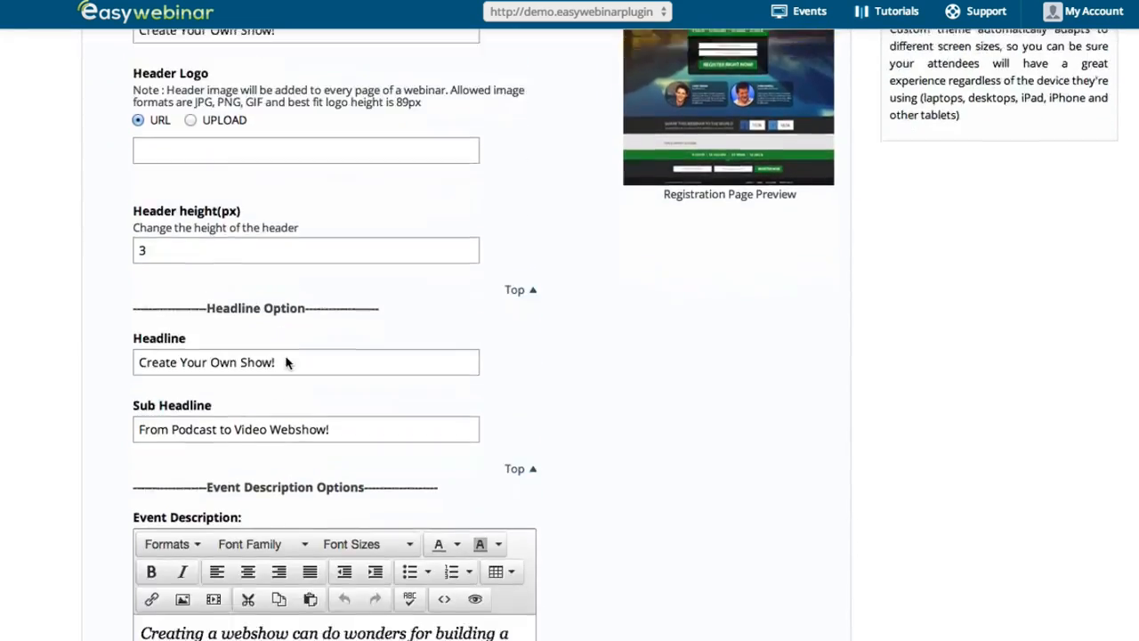
{"action": "scroll", "coordinate": [285, 361], "scroll_direction": "down", "scroll_amount": 8}
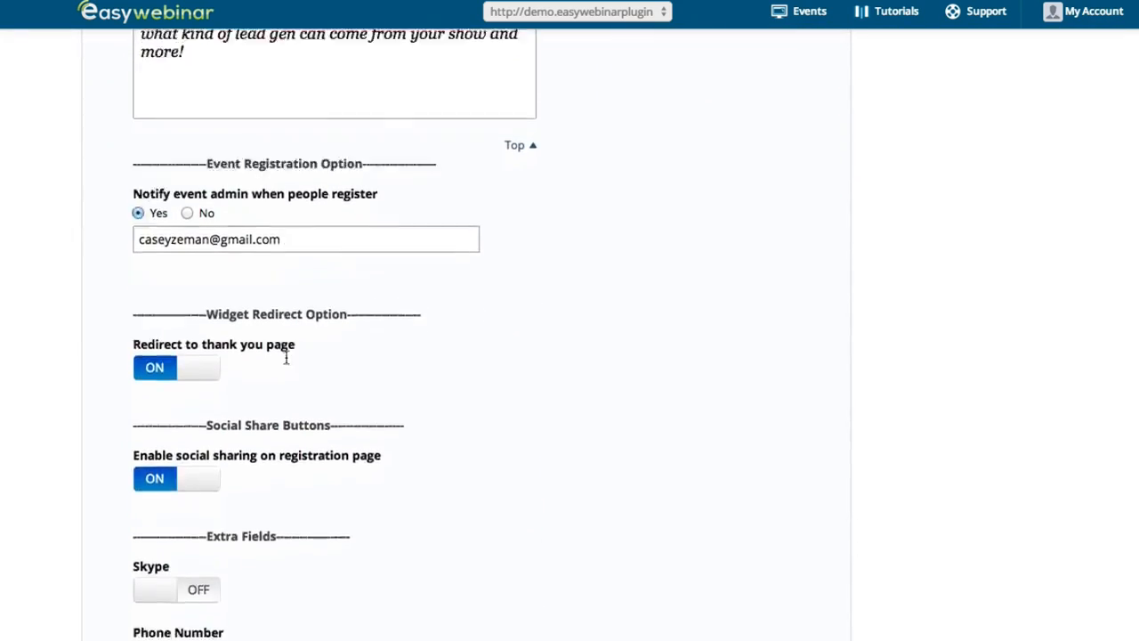
{"action": "scroll", "coordinate": [287, 362], "scroll_direction": "down", "scroll_amount": 5}
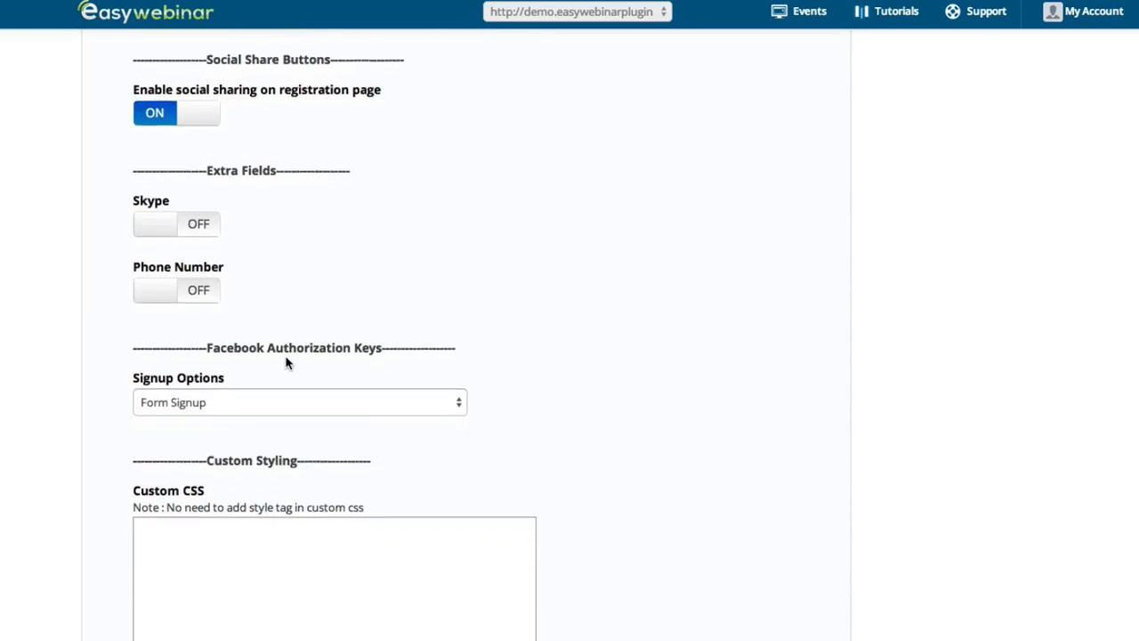
{"action": "scroll", "coordinate": [287, 362], "scroll_direction": "up", "scroll_amount": 20}
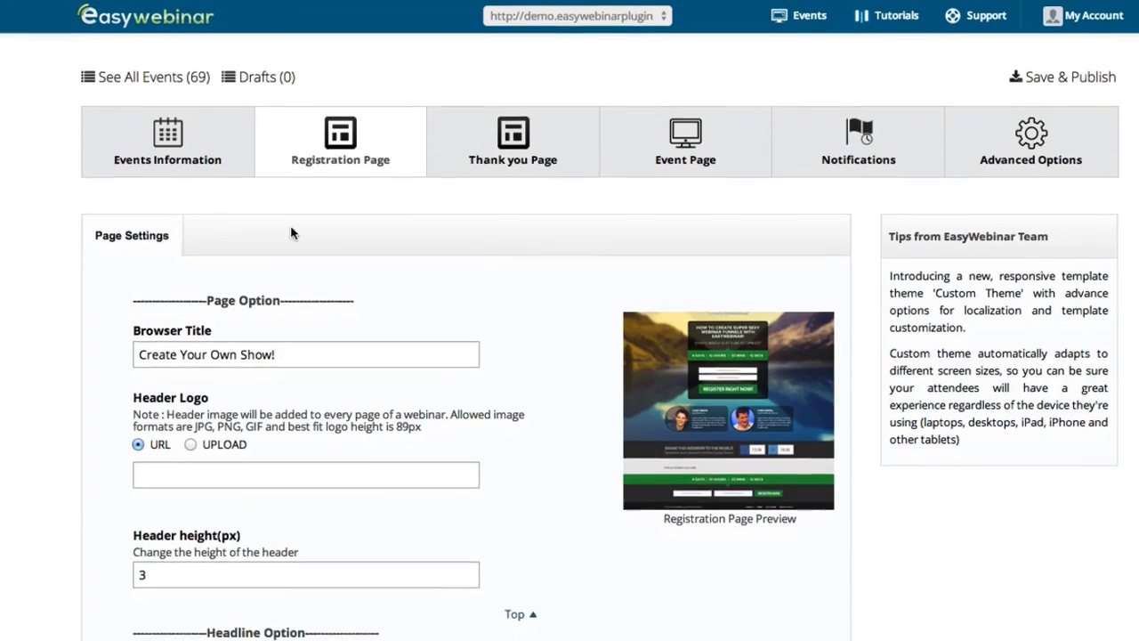
{"action": "left_click", "coordinate": [498, 141]}
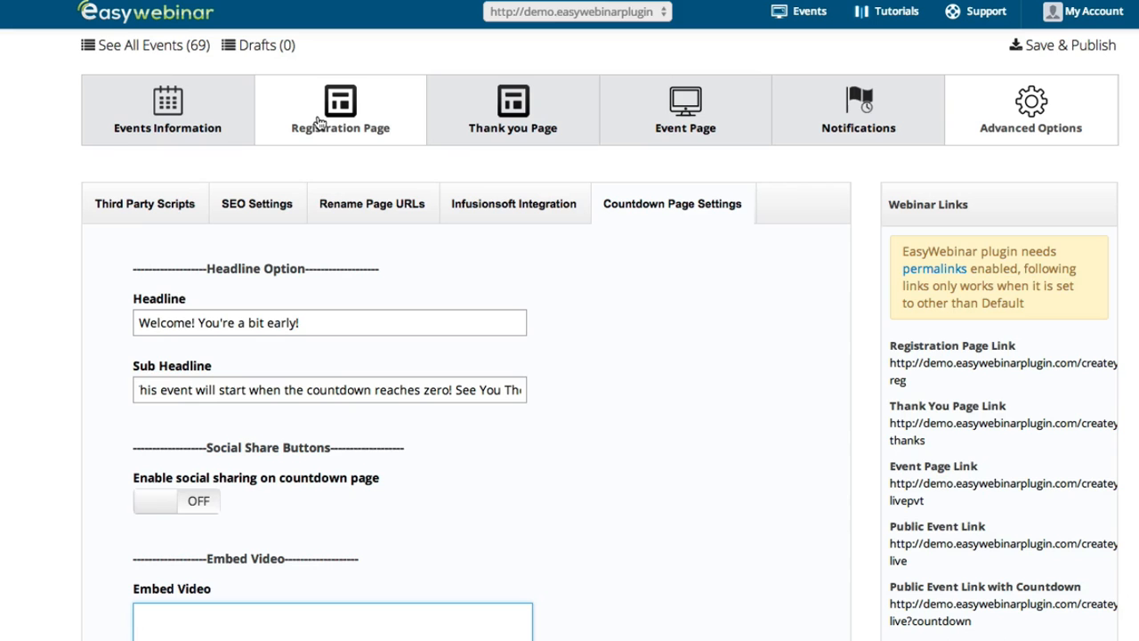
{"action": "left_click", "coordinate": [318, 123]}
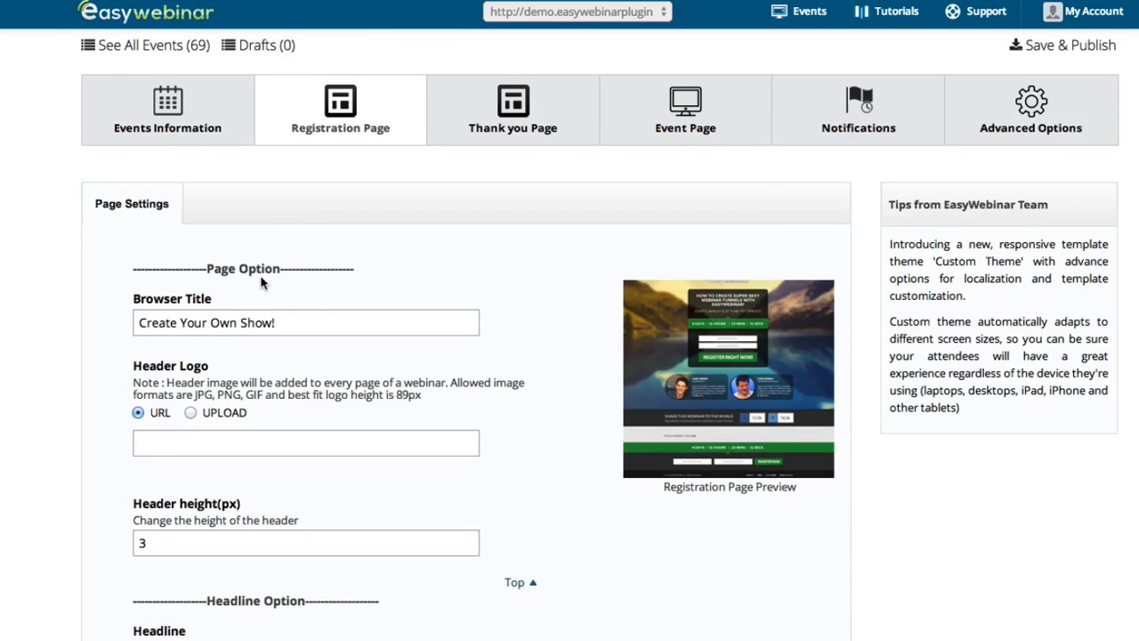
{"action": "left_click", "coordinate": [199, 119]}
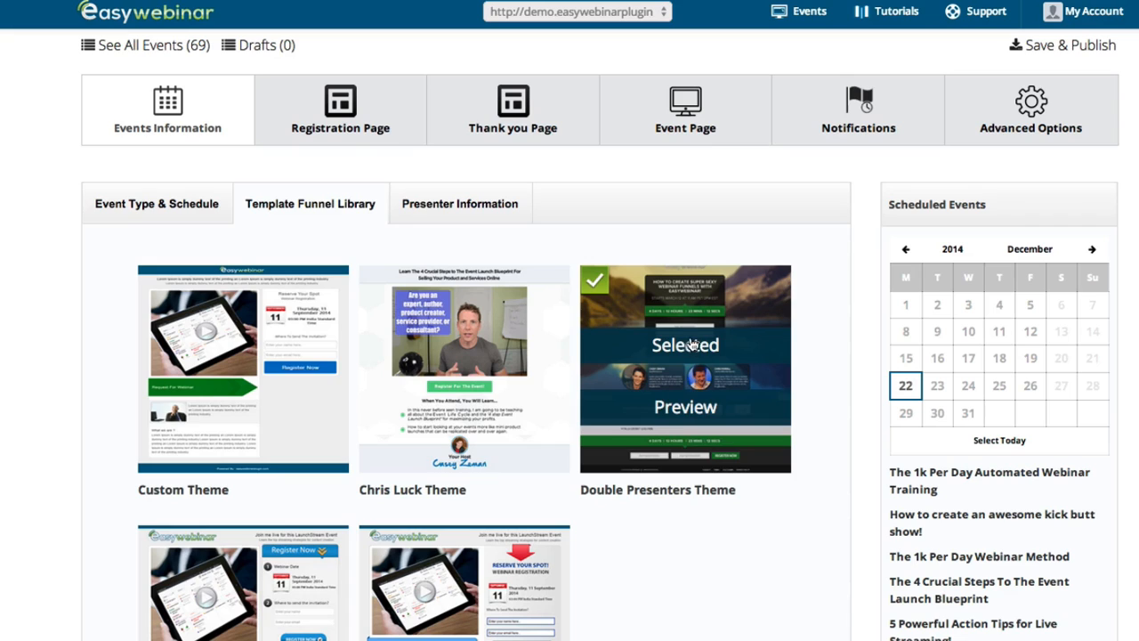
Select the Chris Luck Theme and review the thank-you, event, notification and countdown tabs
{"action": "left_click", "coordinate": [464, 348]}
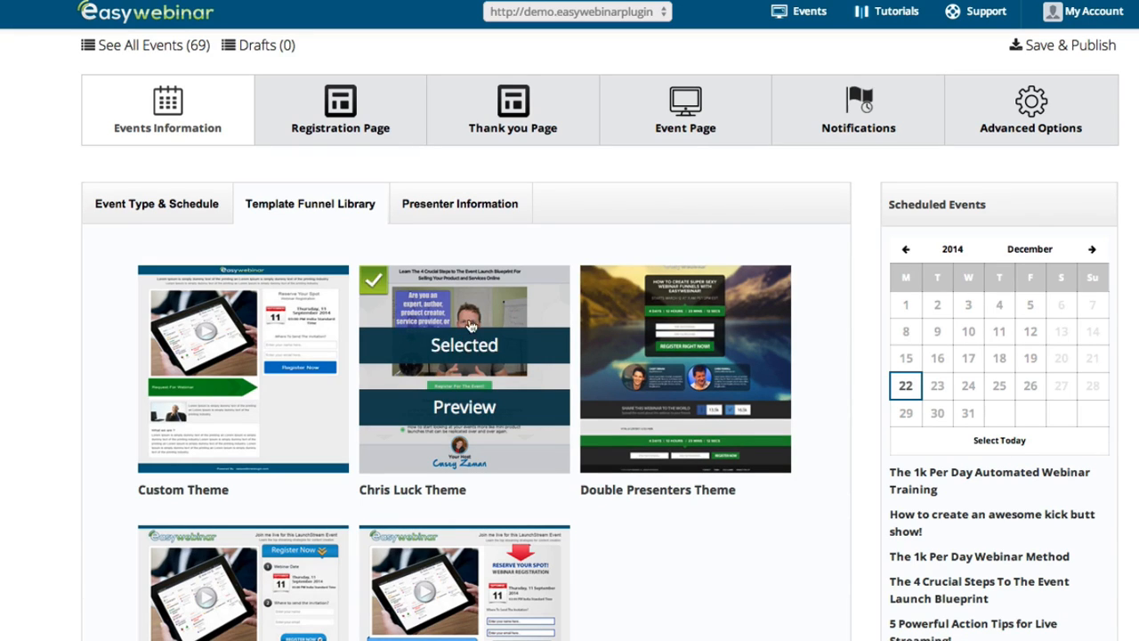
{"action": "left_click", "coordinate": [525, 122]}
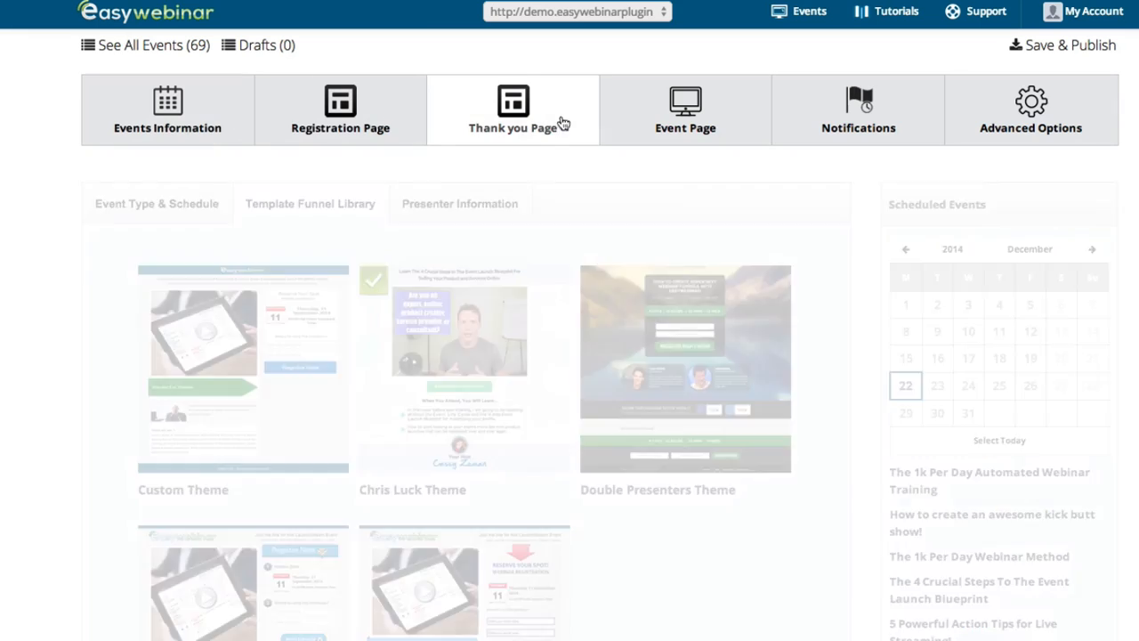
{"action": "left_click", "coordinate": [729, 120]}
{"action": "left_click", "coordinate": [856, 105]}
{"action": "left_click", "coordinate": [1030, 123]}
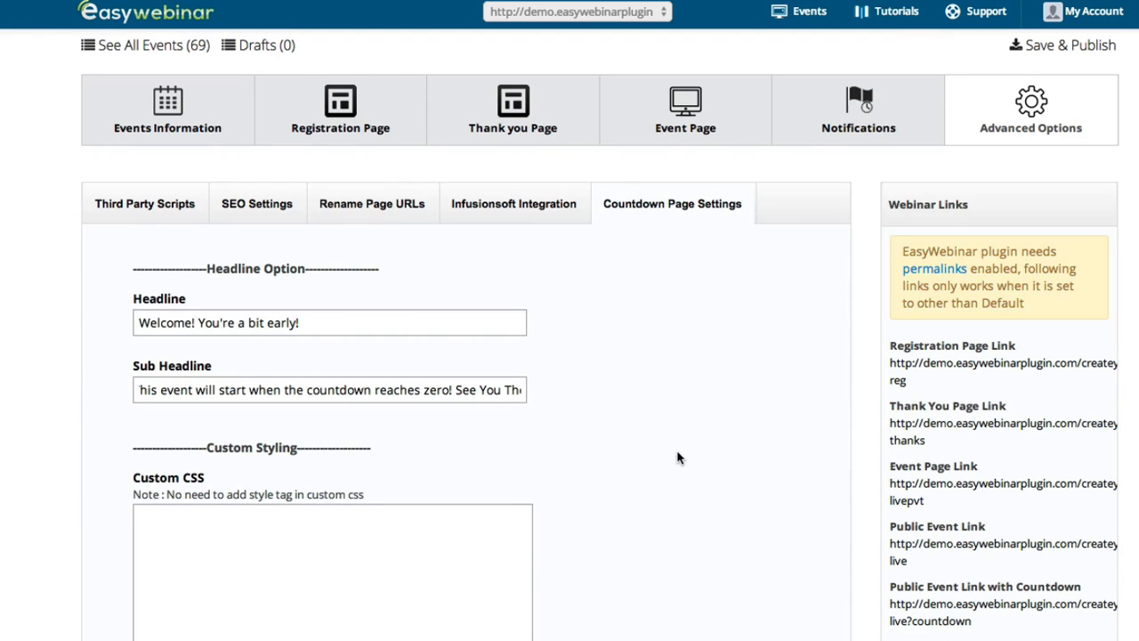
{"action": "scroll", "coordinate": [667, 449], "scroll_direction": "up", "scroll_amount": 1}
{"action": "left_click", "coordinate": [348, 158]}
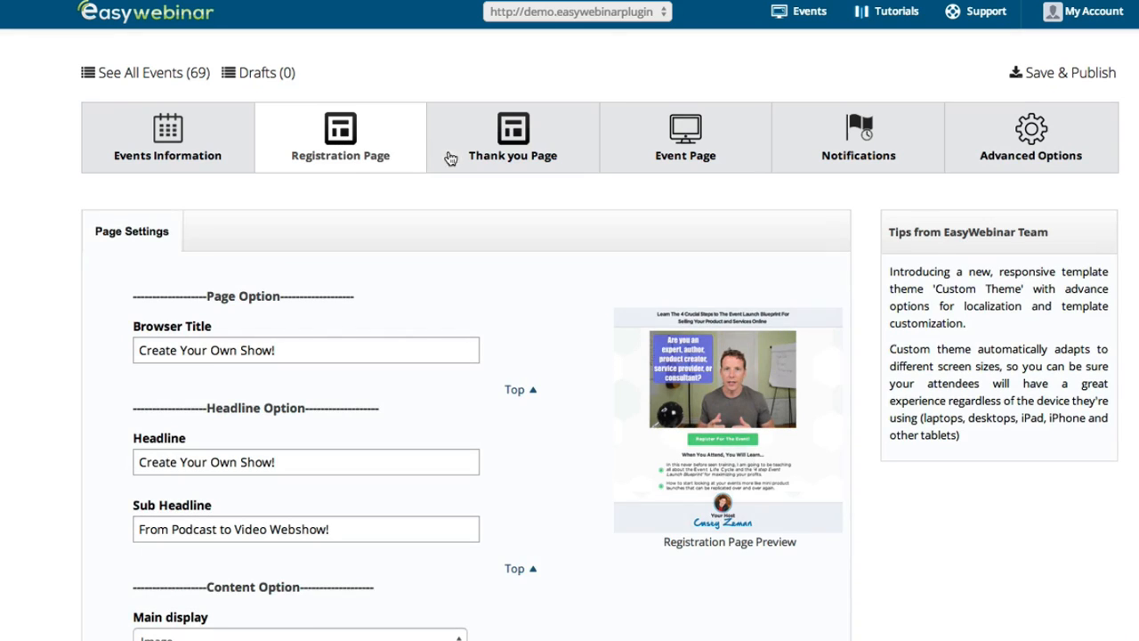
Save & Publish the event and review its registration page settings
{"action": "left_click", "coordinate": [1072, 78]}
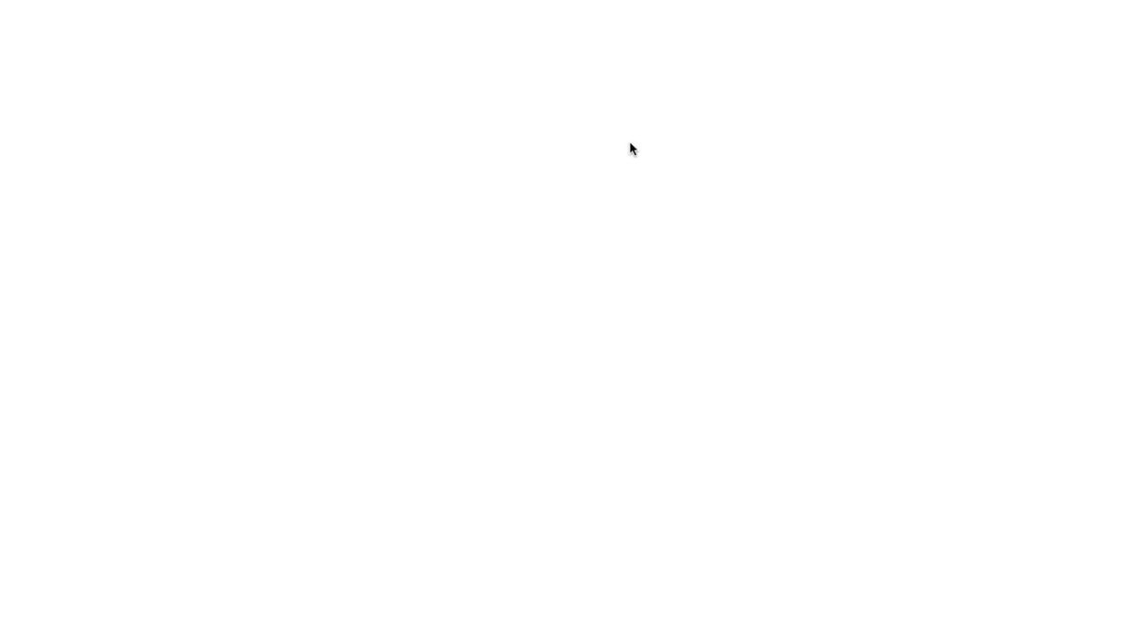
{"action": "scroll", "coordinate": [534, 307], "scroll_direction": "down", "scroll_amount": 2}
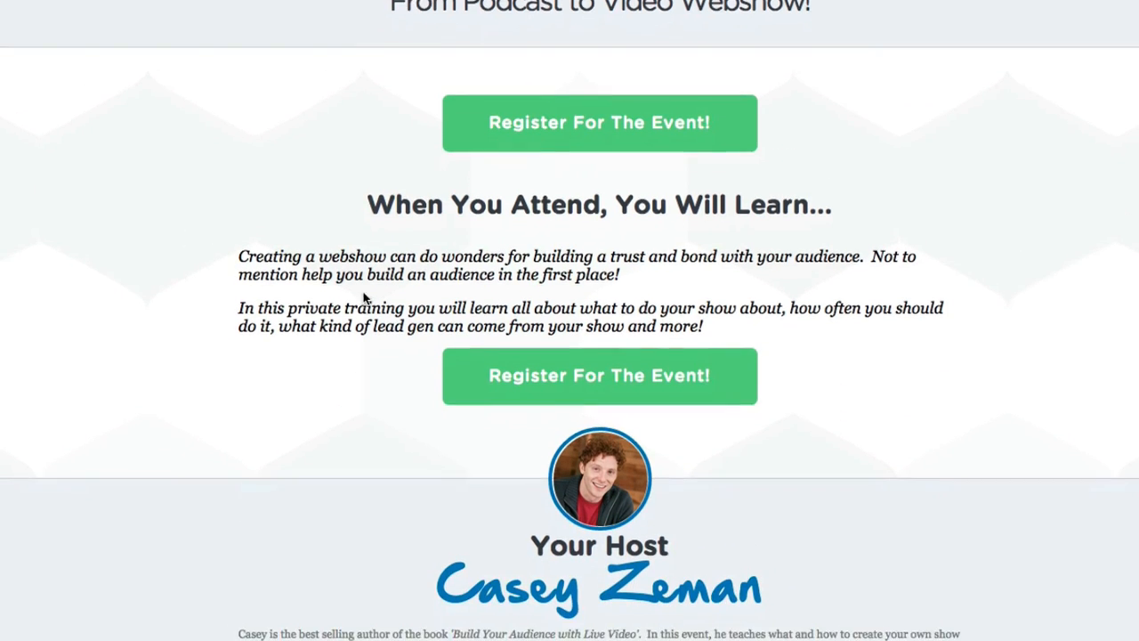
{"action": "scroll", "coordinate": [711, 317], "scroll_direction": "up", "scroll_amount": 2}
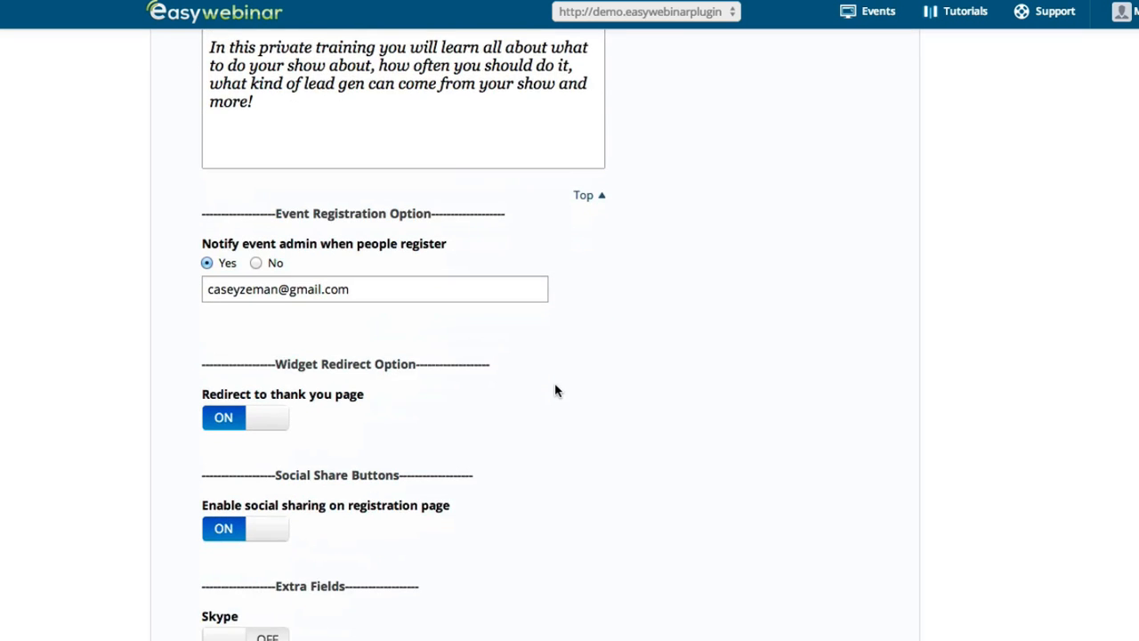
{"action": "scroll", "coordinate": [555, 389], "scroll_direction": "down", "scroll_amount": 2}
{"action": "scroll", "coordinate": [170, 401], "scroll_direction": "down", "scroll_amount": 4}
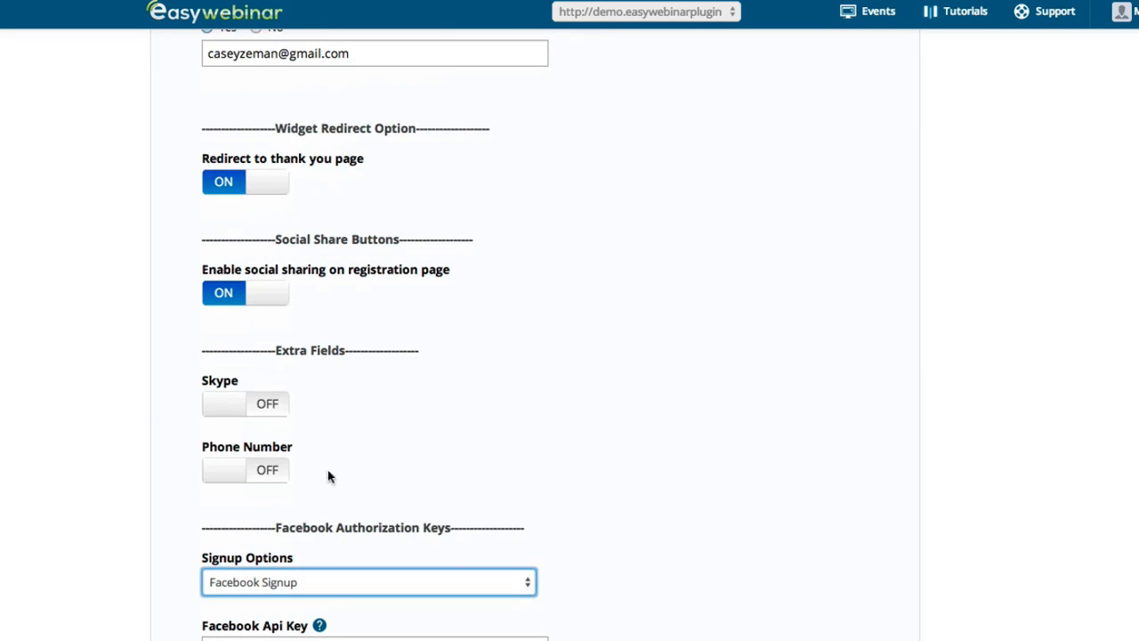
{"action": "left_click", "coordinate": [226, 405]}
{"action": "left_click", "coordinate": [230, 477]}
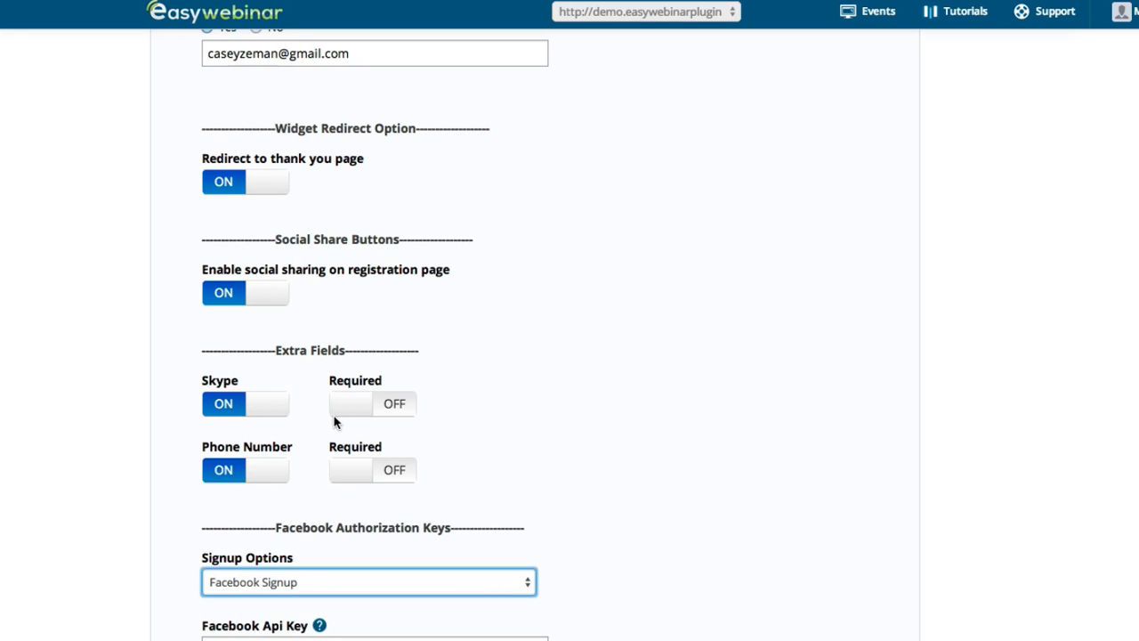
{"action": "left_click", "coordinate": [258, 411]}
{"action": "left_click", "coordinate": [258, 465]}
{"action": "scroll", "coordinate": [233, 427], "scroll_direction": "up", "scroll_amount": 2}
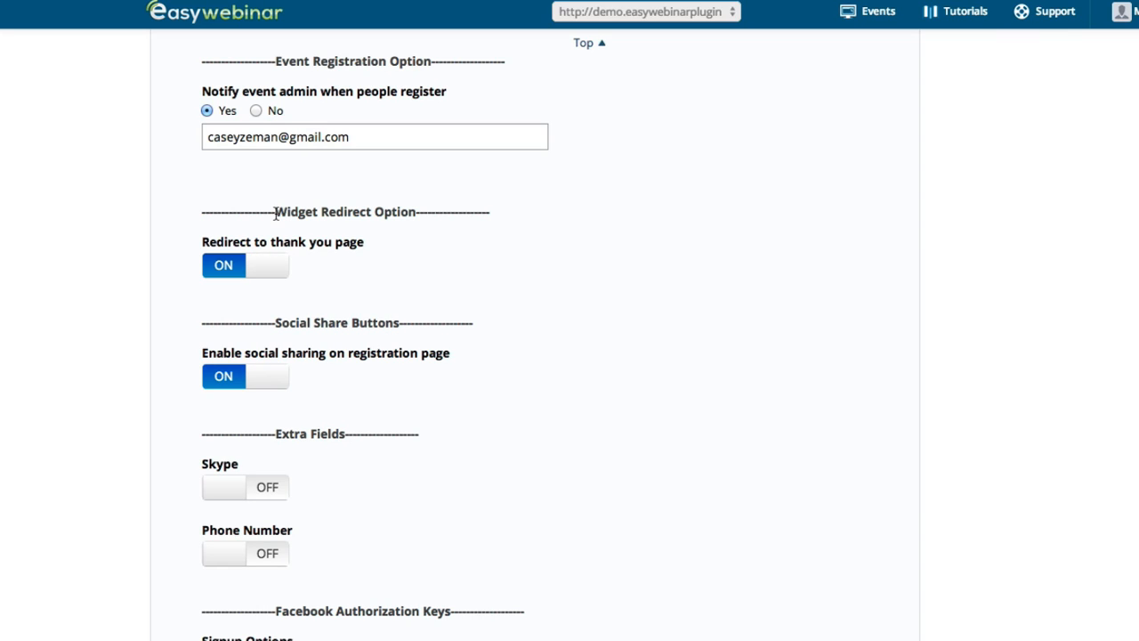
{"action": "left_click_drag", "start_coordinate": [276, 213], "coordinate": [410, 219]}
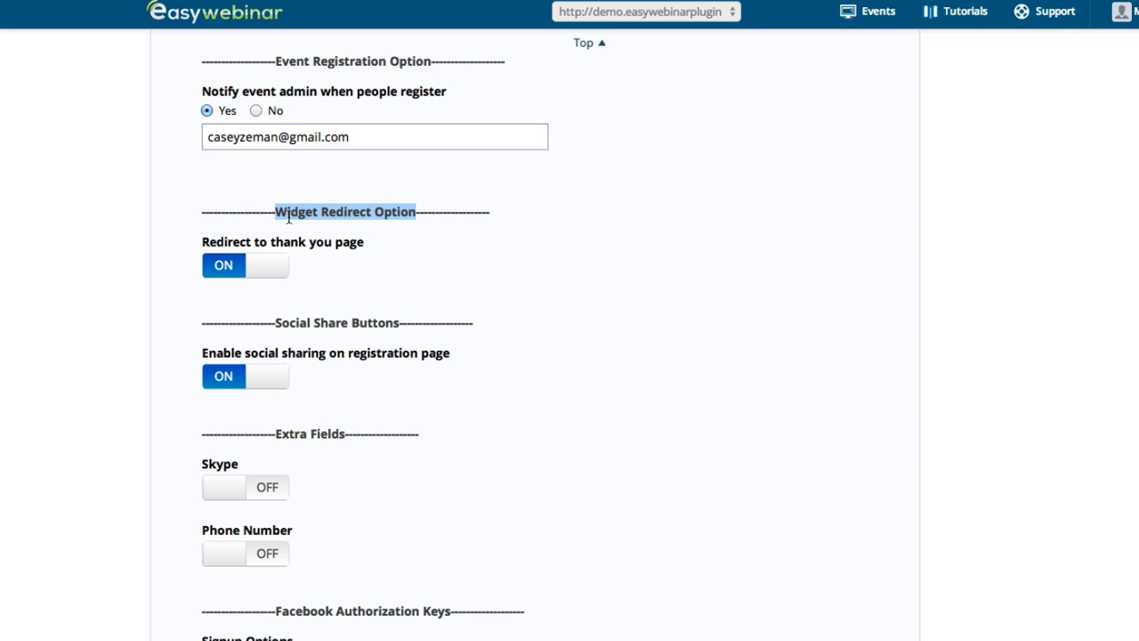
{"action": "left_click", "coordinate": [260, 267]}
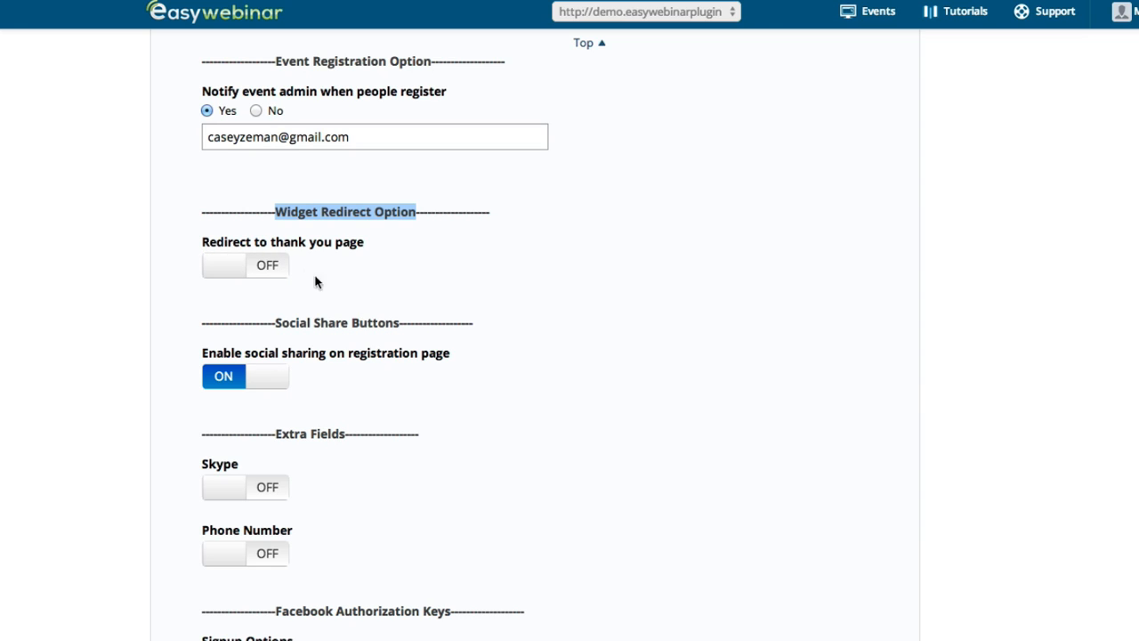
{"action": "left_click", "coordinate": [234, 266]}
{"action": "scroll", "coordinate": [443, 277], "scroll_direction": "down", "scroll_amount": 3}
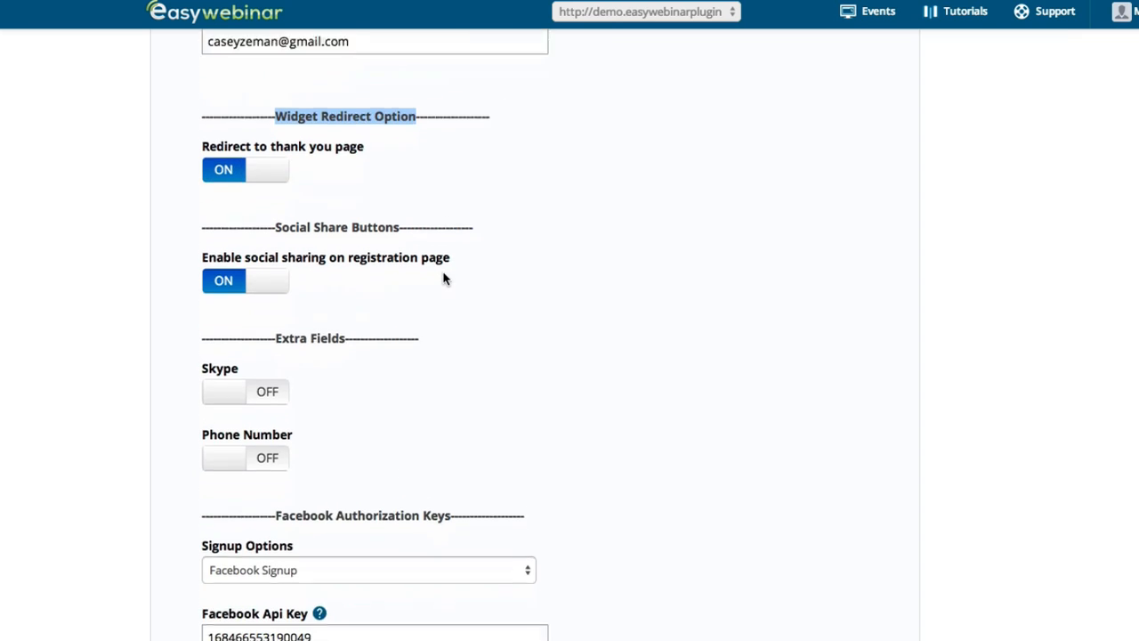
{"action": "scroll", "coordinate": [445, 267], "scroll_direction": "up", "scroll_amount": 3}
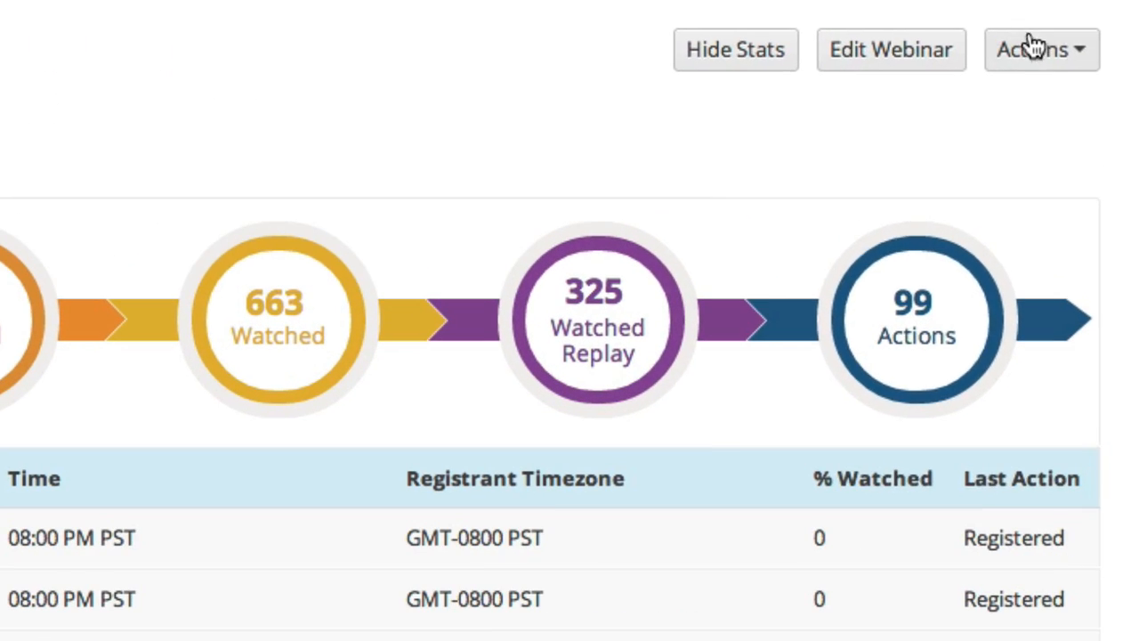
Bring up the blue 255×698 registration widget embed code and select the whole iframe code
{"action": "left_click", "coordinate": [1078, 79]}
{"action": "left_click", "coordinate": [807, 157]}
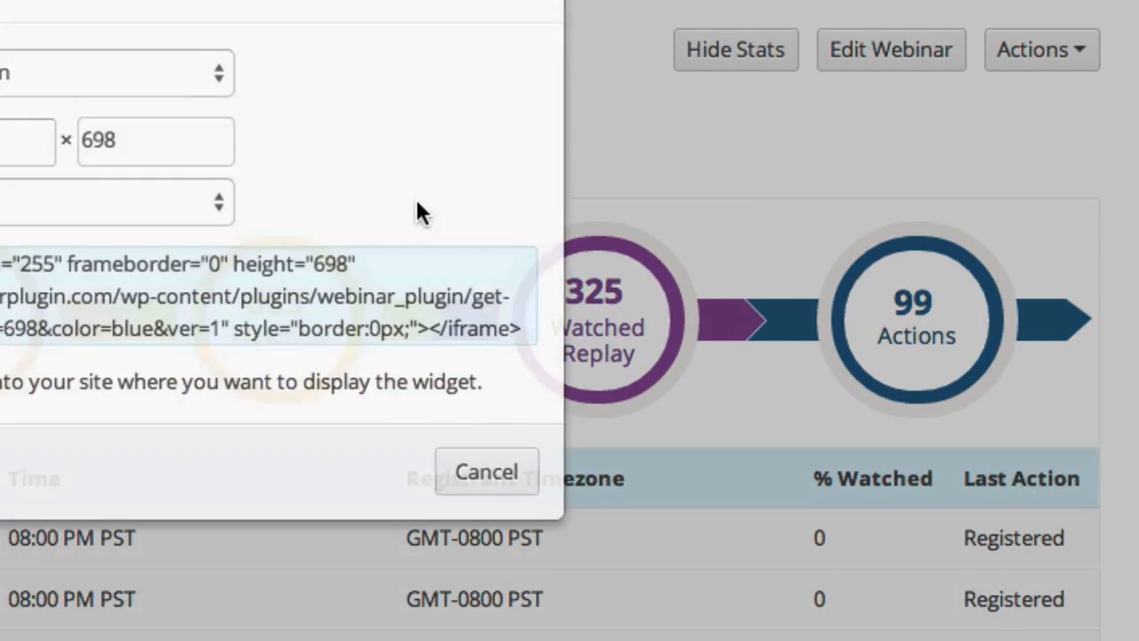
{"action": "left_click_drag", "start_coordinate": [349, 356], "coordinate": [1013, 427]}
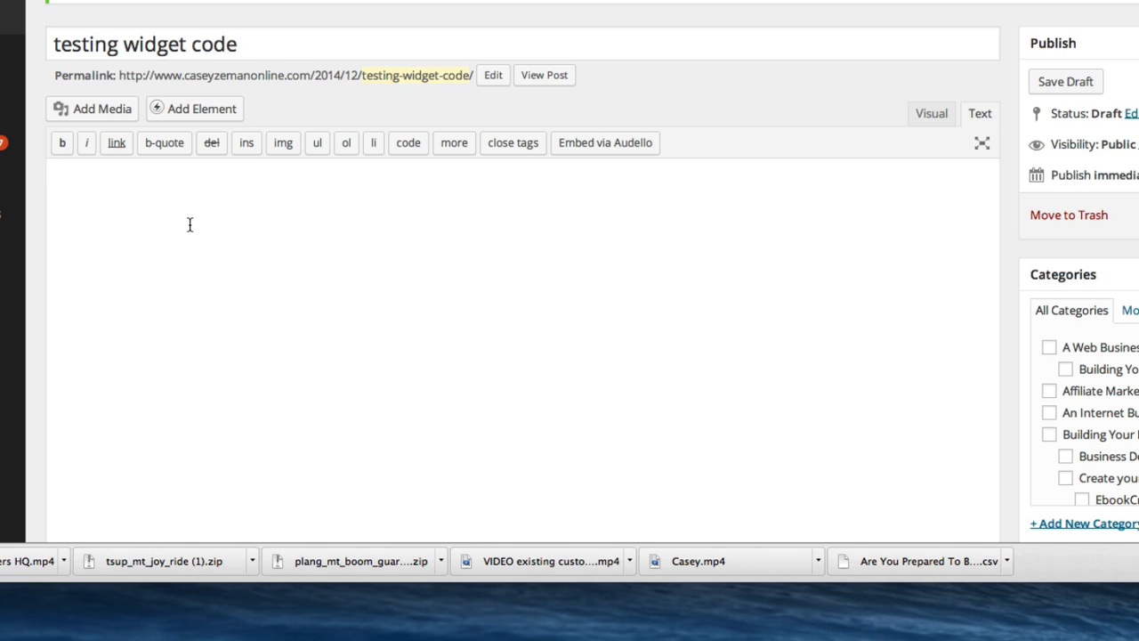
Paste the widget iframe code into the 'testing widget code' post, save the draft and view the post
{"action": "type", "text": "<iframe width=\"255\" frameborder=\"0\" height=\"698\" src=\"http://demo.easywebinarplugin.com/wp-content/plugins/webinar_plugin/get-widget.php?wid=92&w=240&h=698&color=blue&ver=1\" style=\"border:0px;\"></iframe>"}
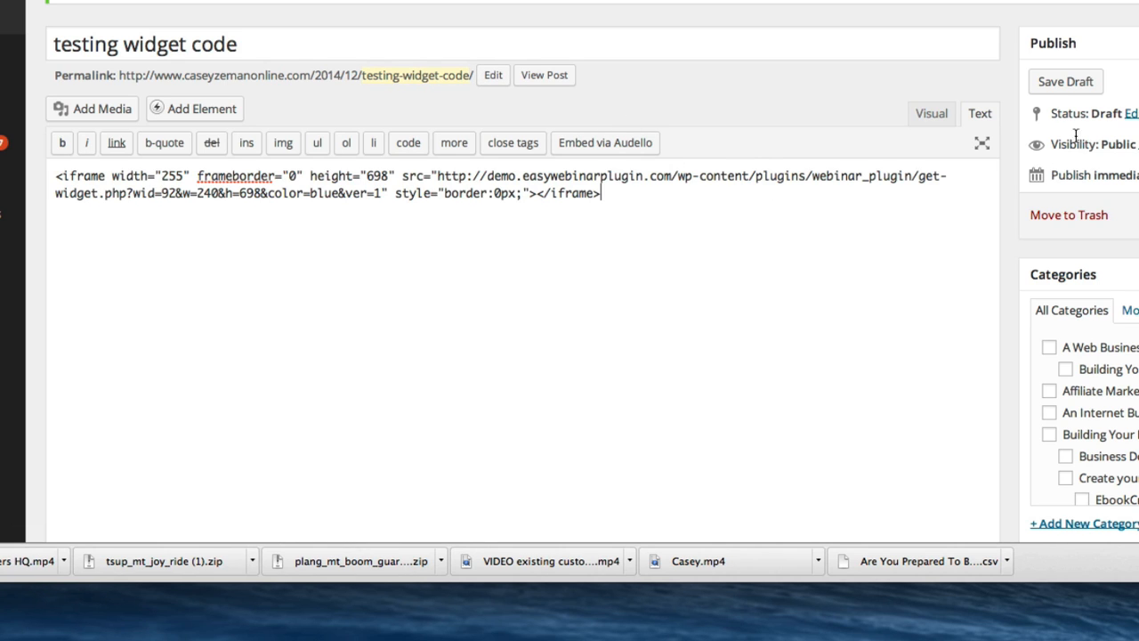
{"action": "left_click", "coordinate": [1067, 83]}
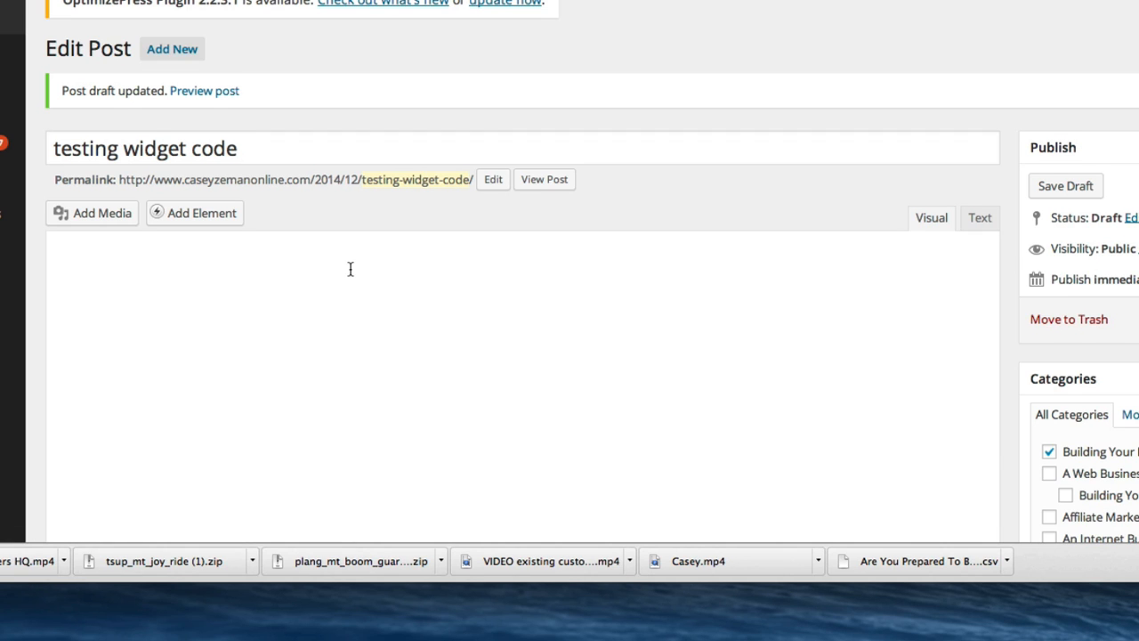
{"action": "left_click", "coordinate": [542, 131]}
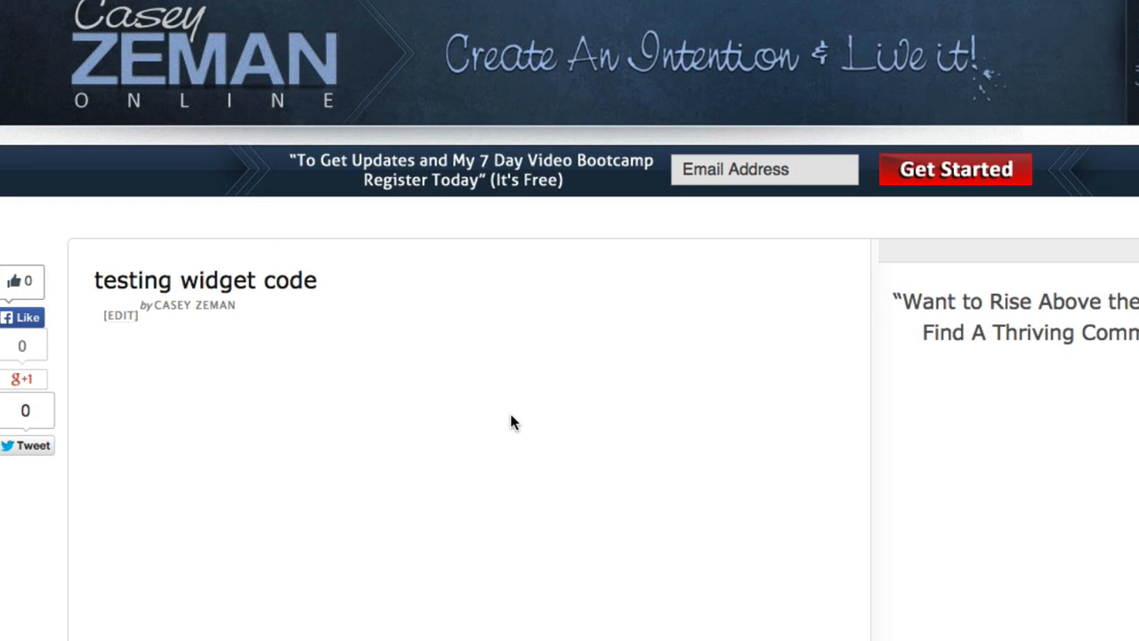
Check the Reserve Your Spot widget's date list on the post, then dismiss it and the embed code window
{"action": "scroll", "coordinate": [511, 421], "scroll_direction": "down", "scroll_amount": 5}
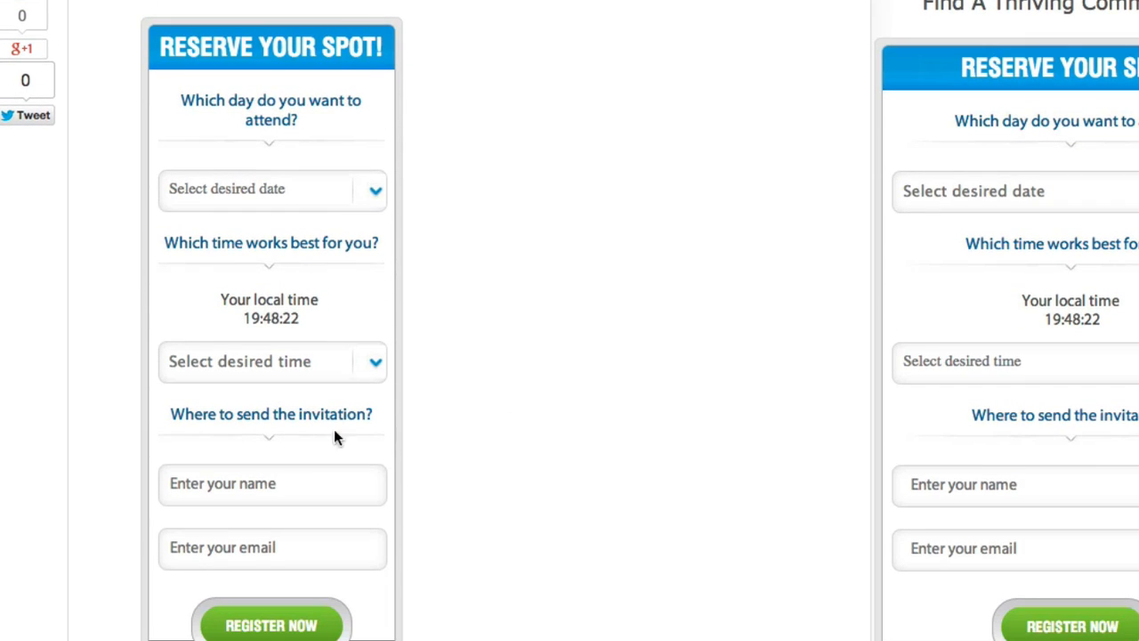
{"action": "left_click", "coordinate": [309, 192]}
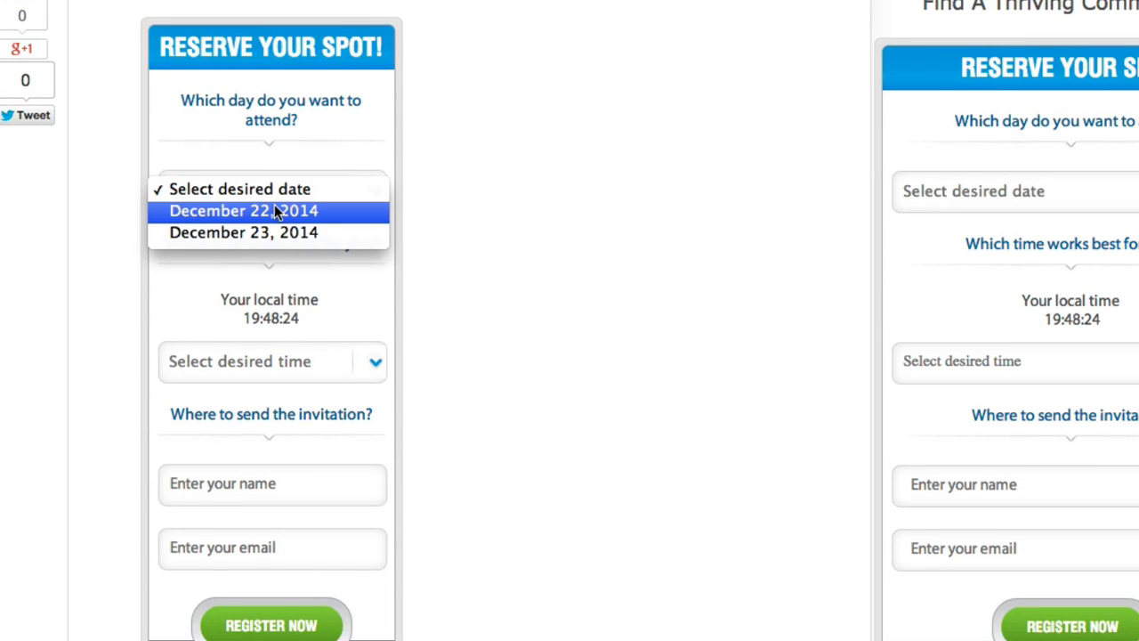
{"action": "key", "text": "Escape"}
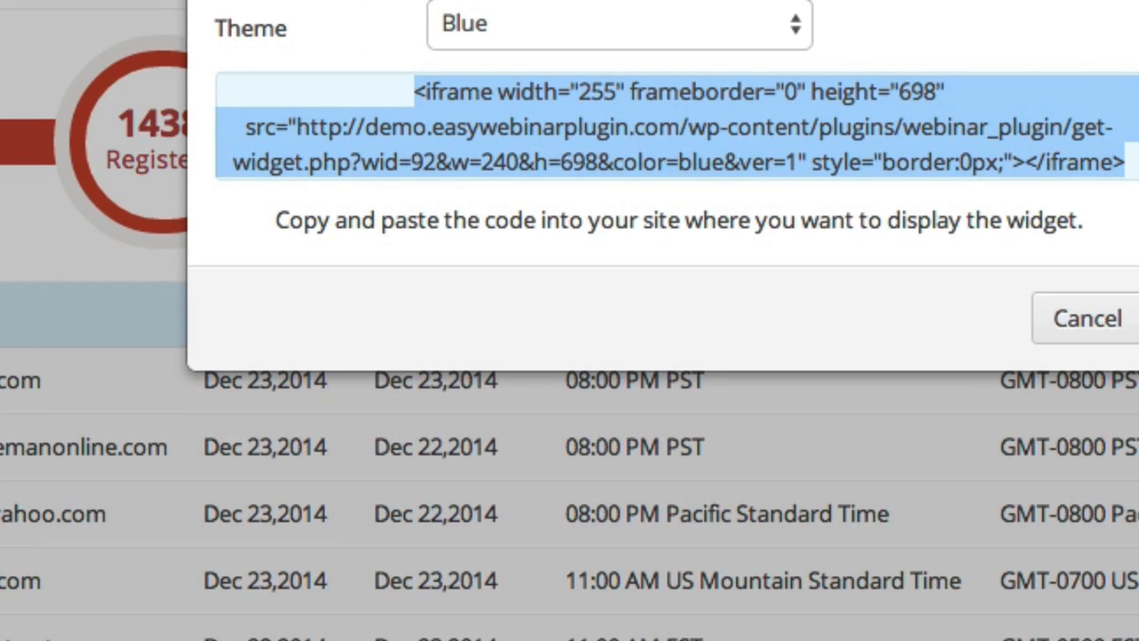
{"action": "key", "text": "Escape"}
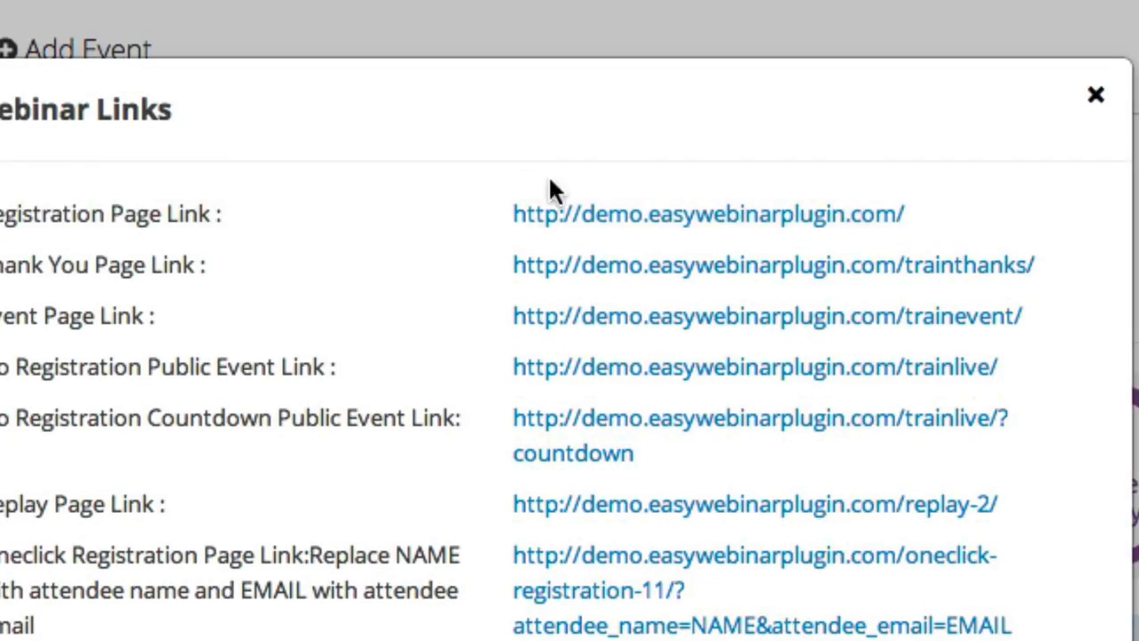
Open the registration page's form and choose December 23, 2014, browsing the available times
{"action": "left_click", "coordinate": [598, 214]}
{"action": "scroll", "coordinate": [419, 282], "scroll_direction": "down", "scroll_amount": 3}
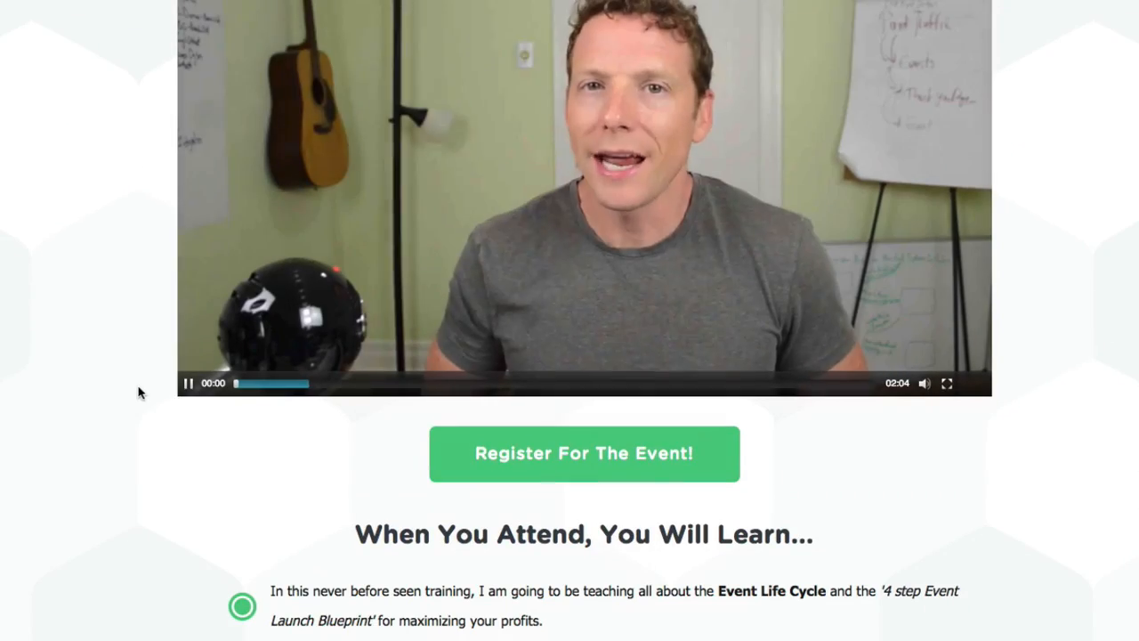
{"action": "left_click", "coordinate": [440, 438]}
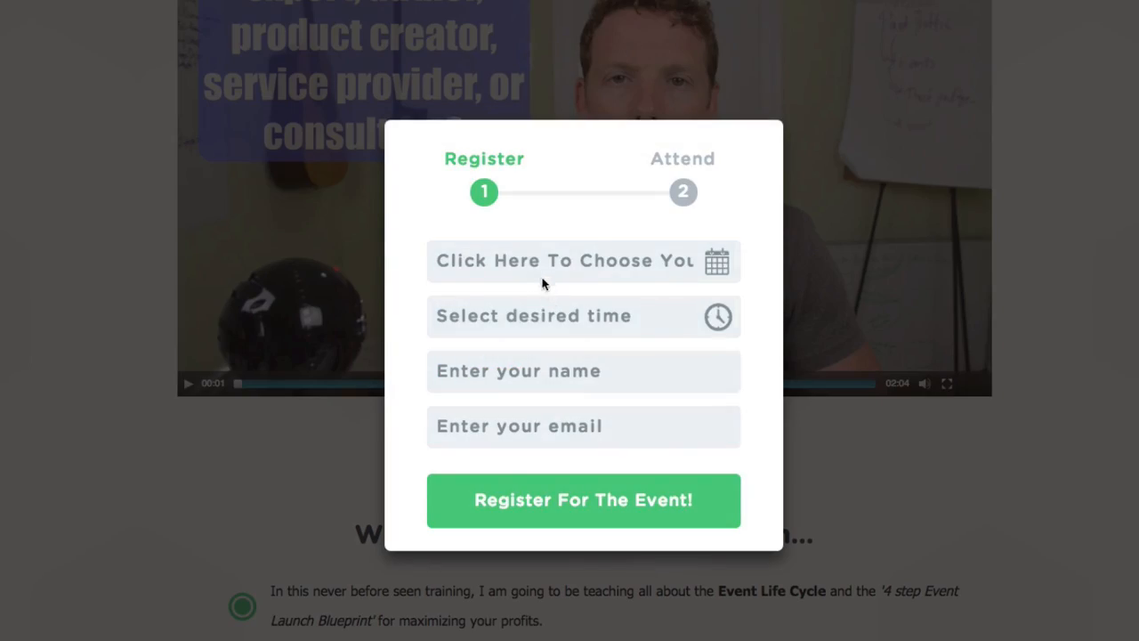
{"action": "left_click", "coordinate": [541, 271]}
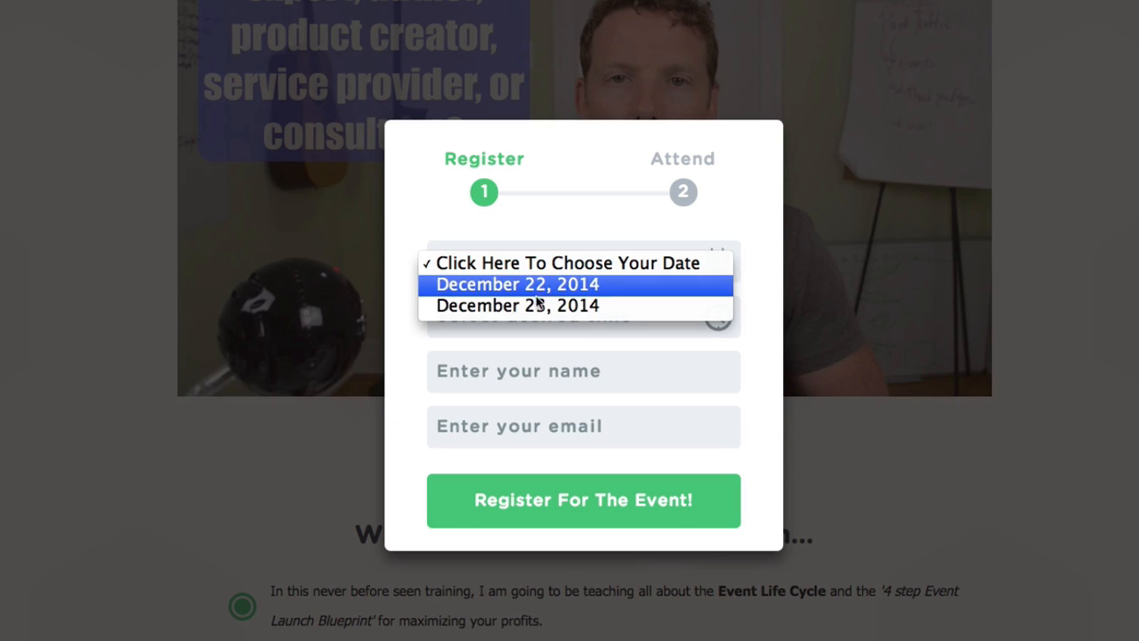
{"action": "left_click", "coordinate": [484, 356]}
{"action": "left_click", "coordinate": [484, 319]}
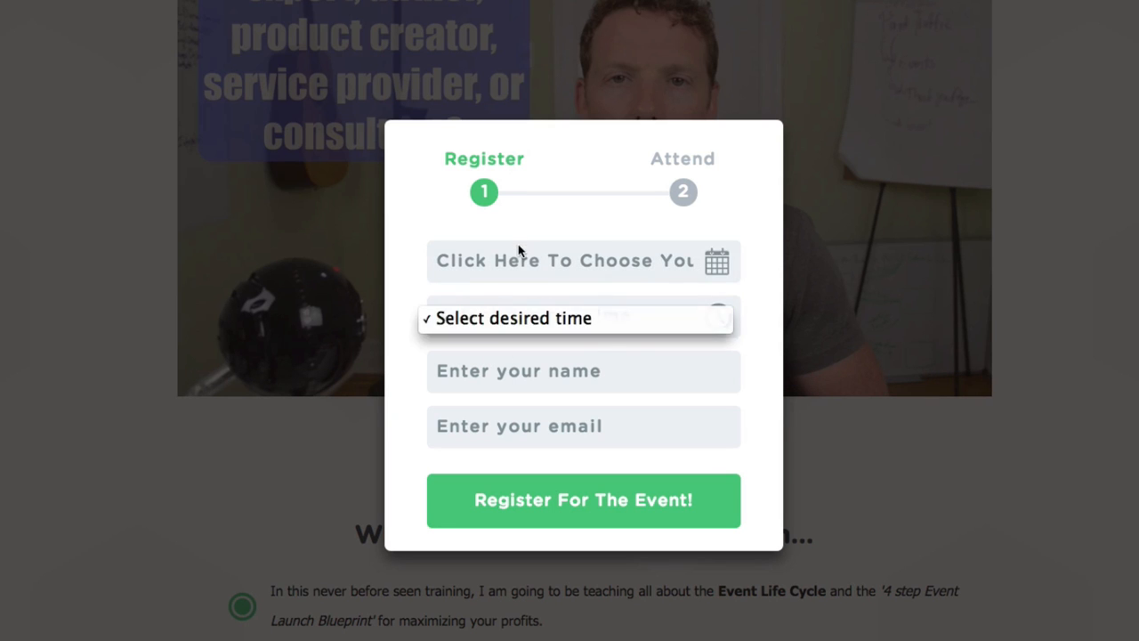
{"action": "left_click", "coordinate": [517, 246]}
{"action": "left_click", "coordinate": [518, 246]}
{"action": "left_click", "coordinate": [518, 305]}
{"action": "left_click", "coordinate": [520, 317]}
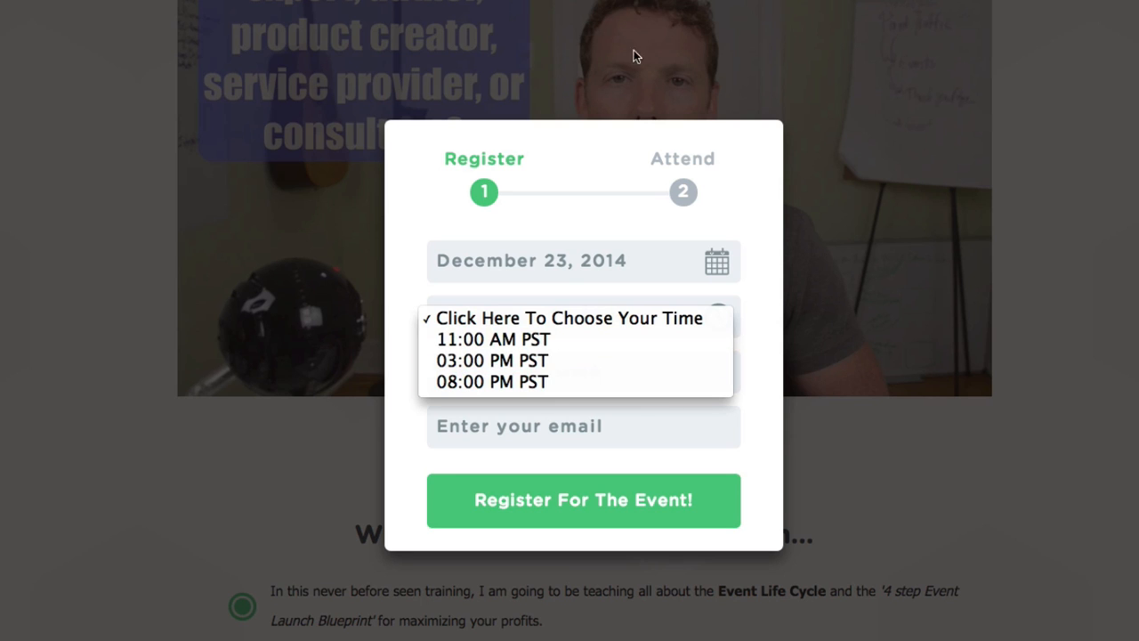
{"action": "key", "text": "Escape"}
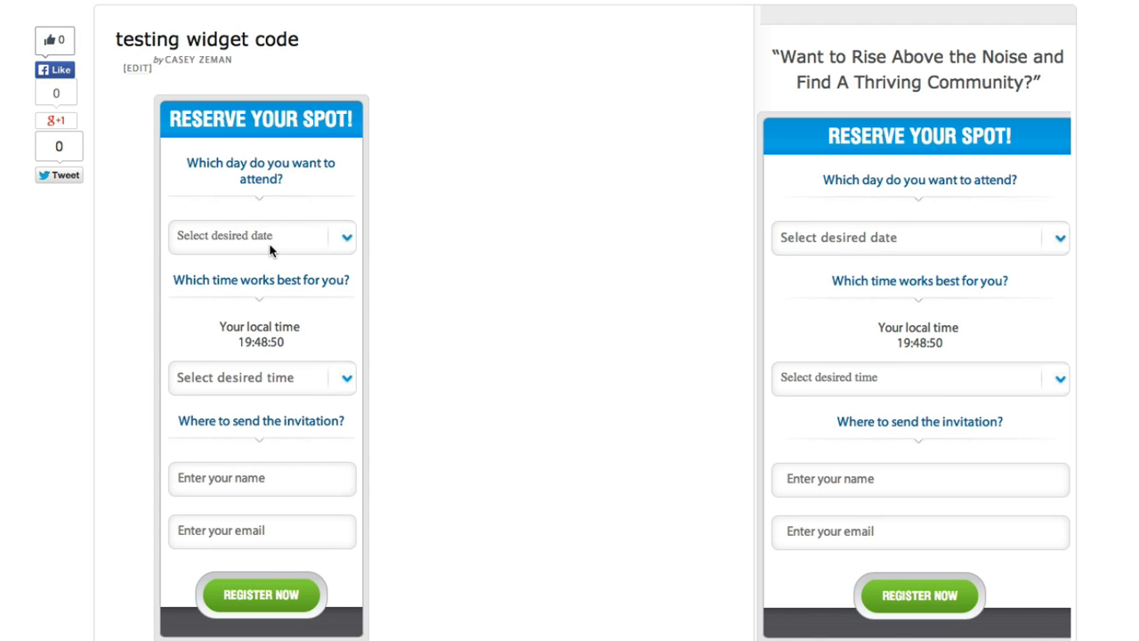
Choose December 22, 2014 at 08:00 PM PST in the post's widget and enter the attendee's name
{"action": "left_click", "coordinate": [270, 249]}
{"action": "left_click", "coordinate": [257, 255]}
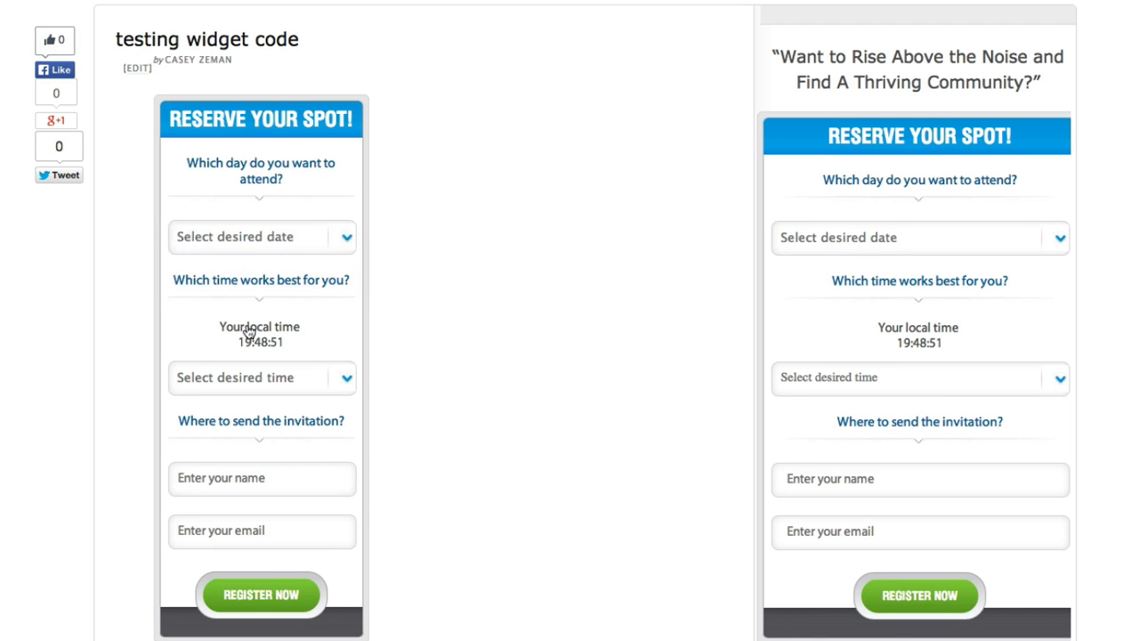
{"action": "left_click", "coordinate": [246, 380]}
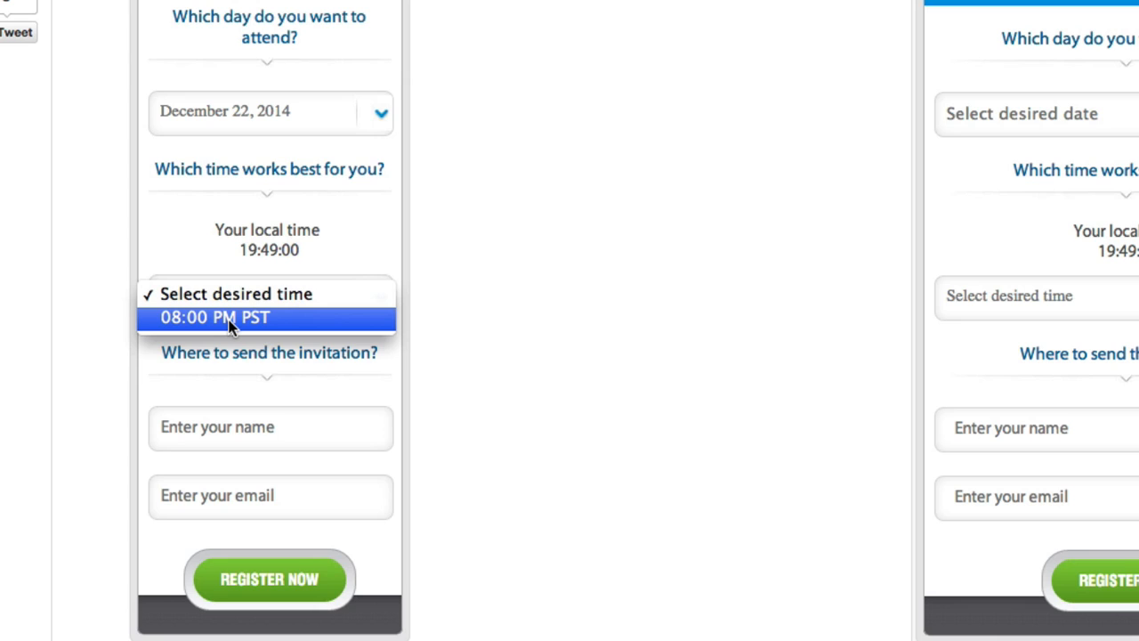
{"action": "left_click", "coordinate": [228, 324]}
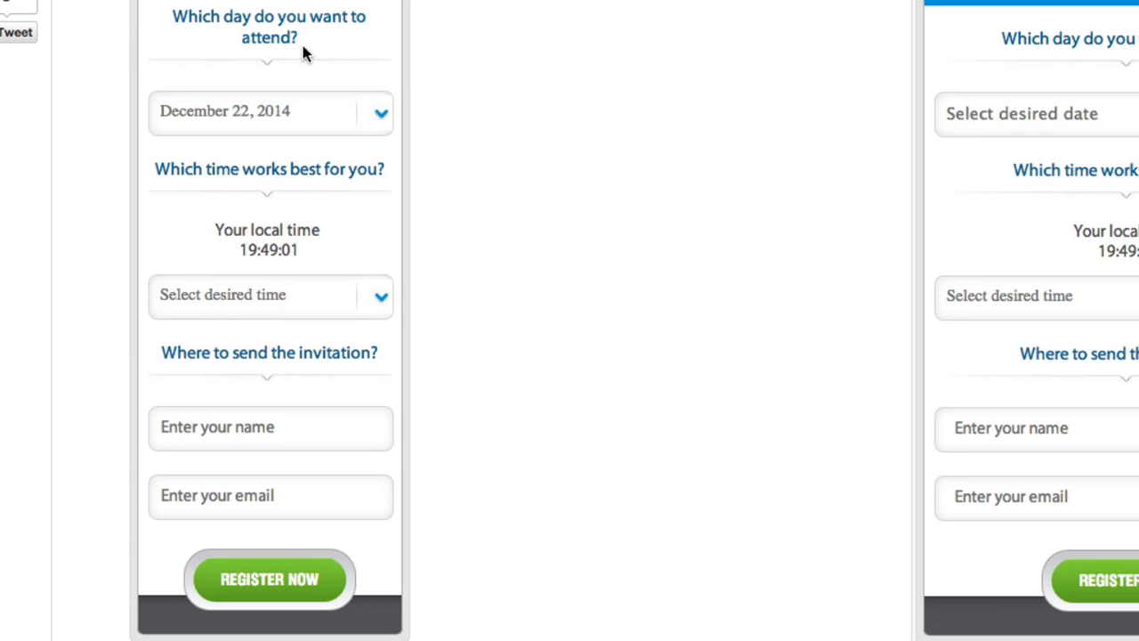
{"action": "left_click", "coordinate": [214, 428]}
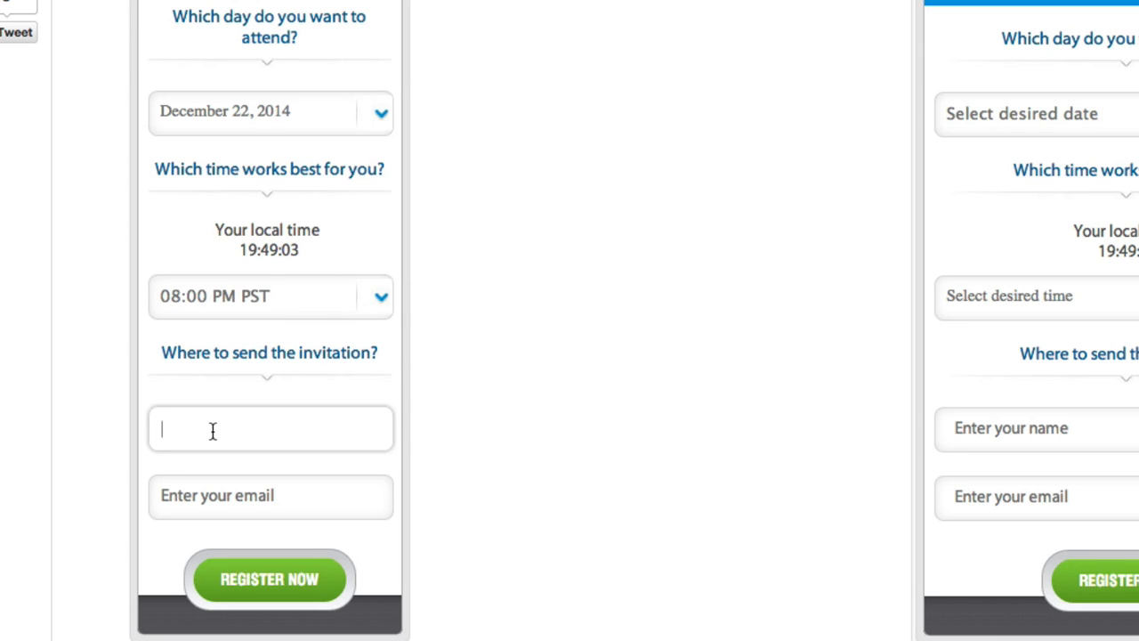
{"action": "type", "text": "casey"}
{"action": "key", "text": "Tab"}
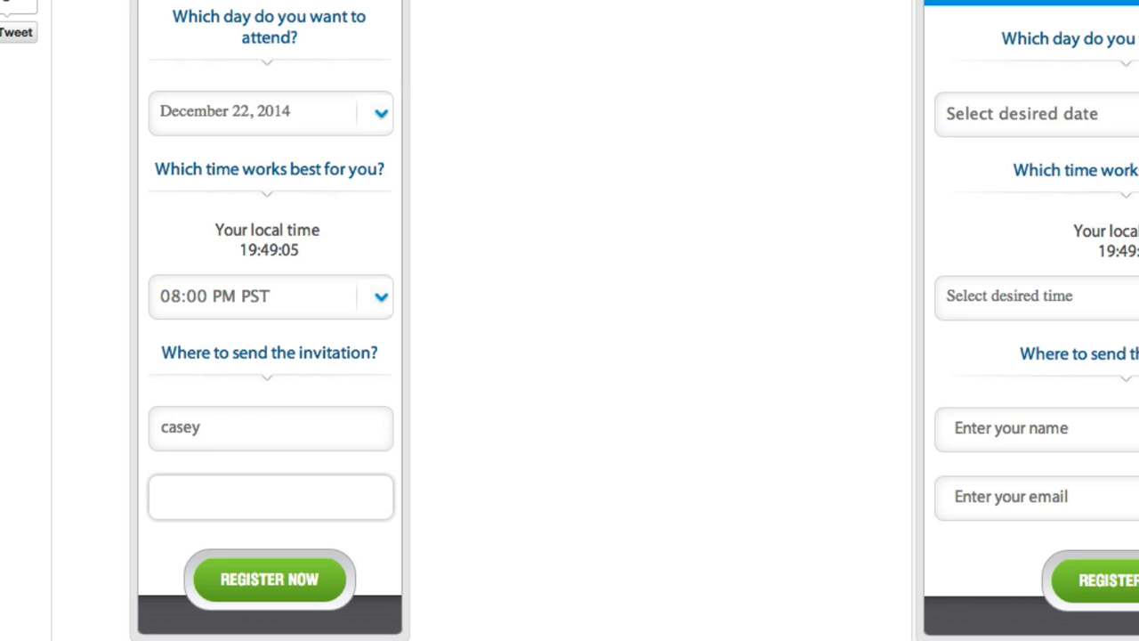
{"action": "left_click", "coordinate": [196, 431]}
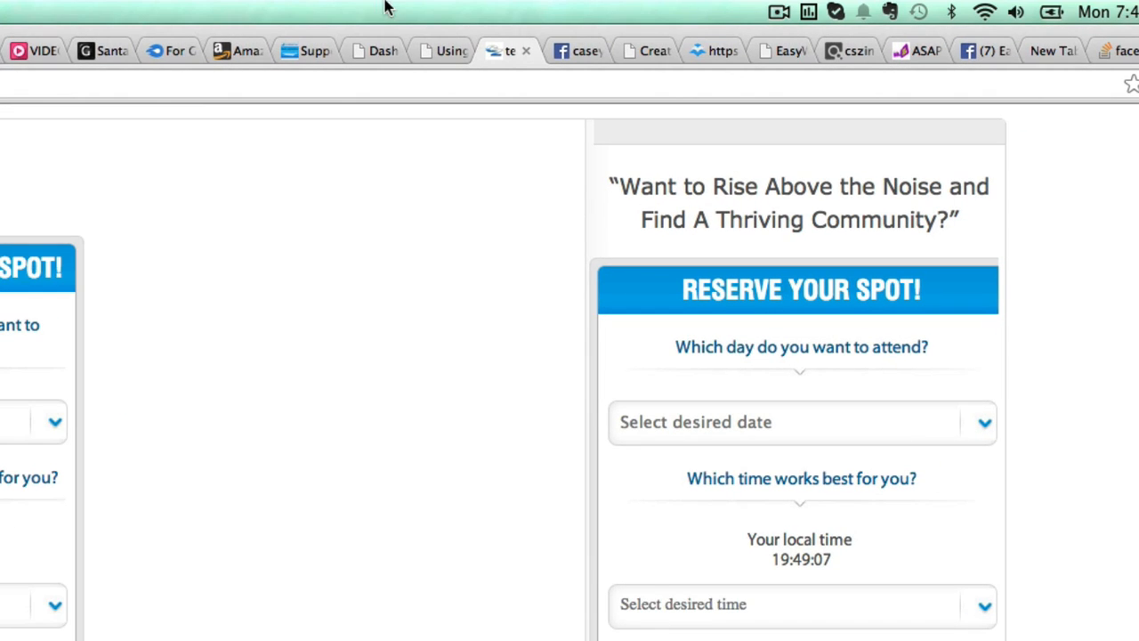
On the webinar dashboard, close the Webinar Links list and choose Edit Webinar from Actions
{"action": "left_click", "coordinate": [391, 51]}
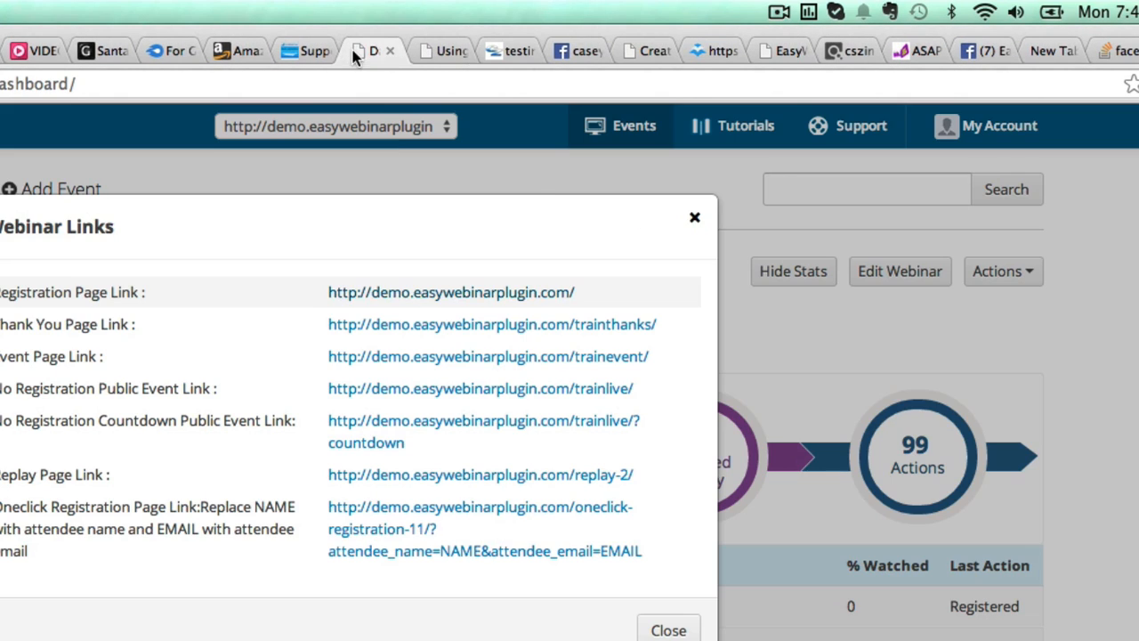
{"action": "left_click", "coordinate": [692, 220]}
{"action": "left_click", "coordinate": [993, 270]}
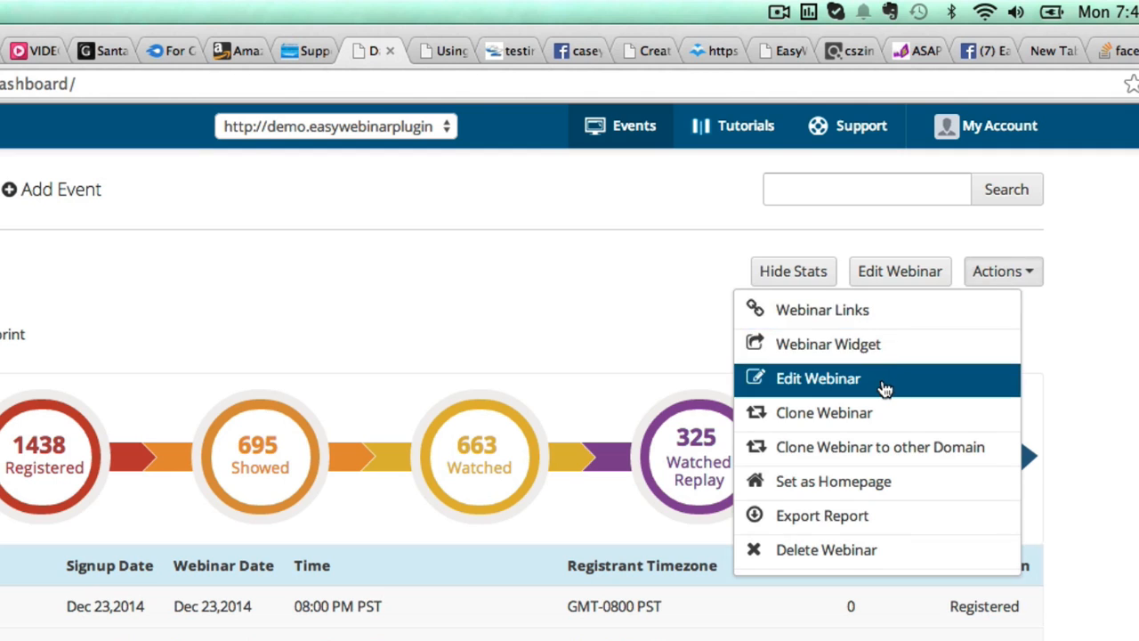
{"action": "left_click", "coordinate": [818, 378]}
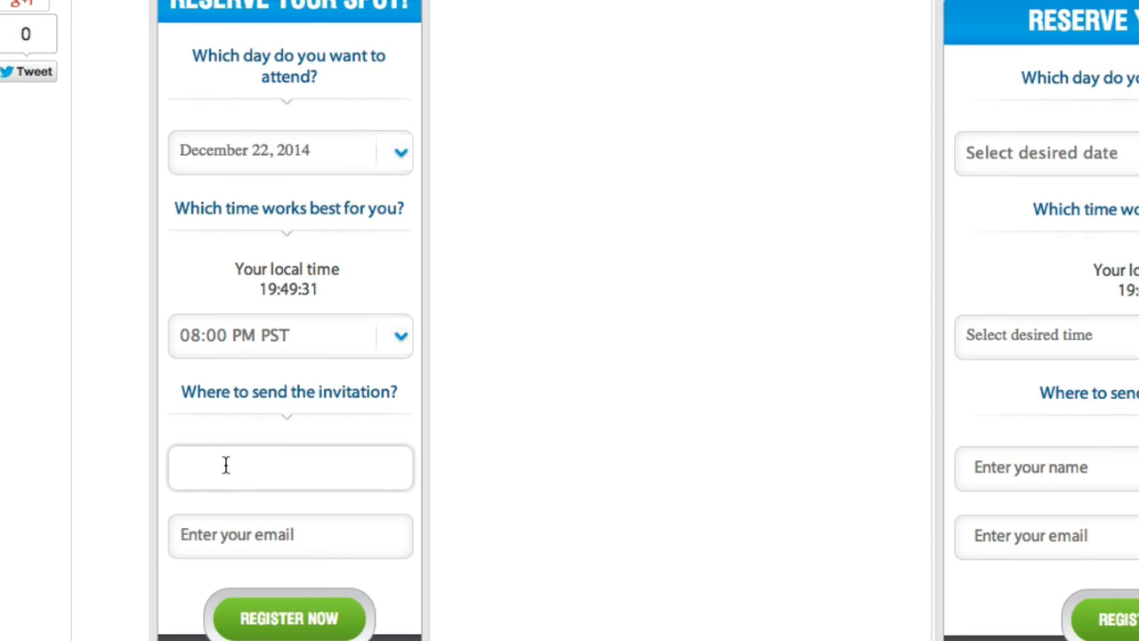
Enter the attendee's name and saved e-mail address in the widget and submit the registration
{"action": "type", "text": "tracy"}
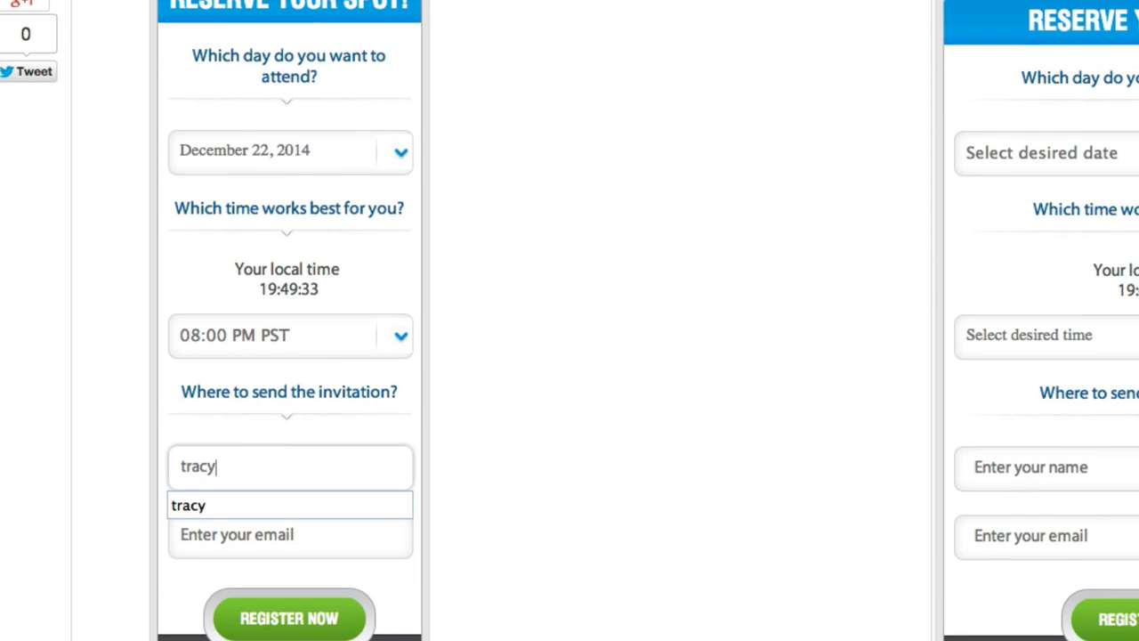
{"action": "key", "text": "Tab"}
{"action": "type", "text": "tr"}
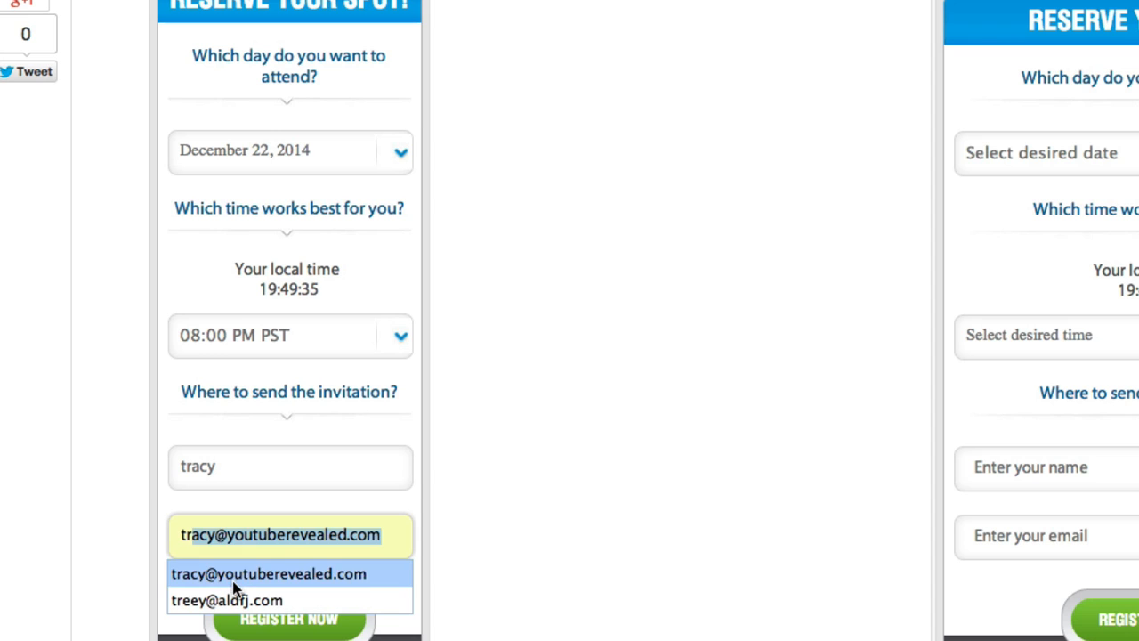
{"action": "left_click", "coordinate": [233, 576]}
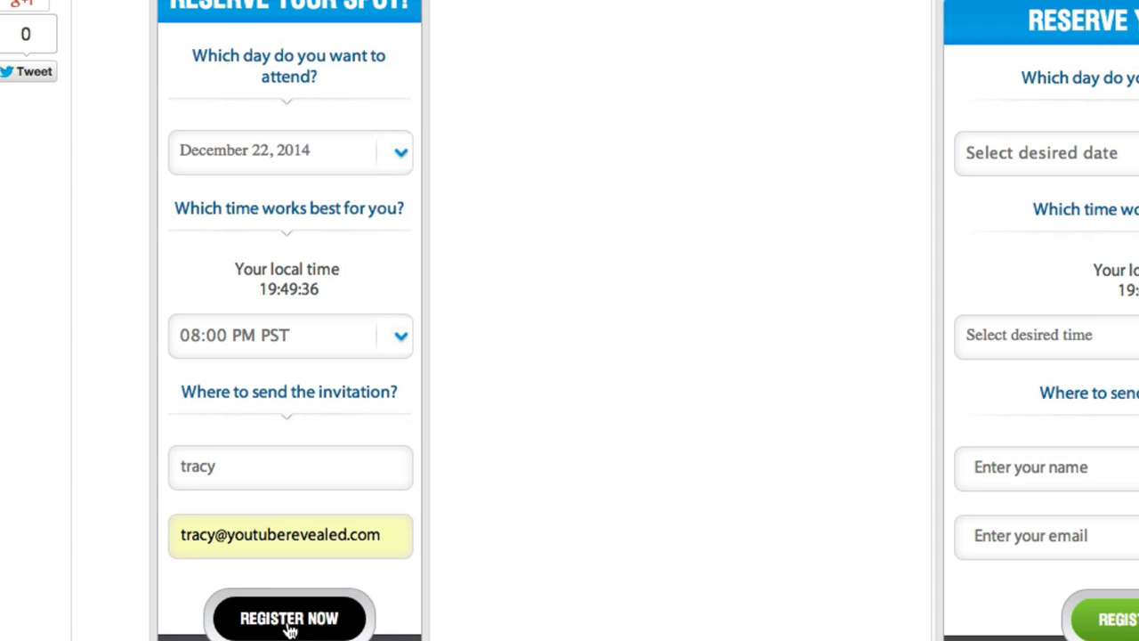
{"action": "left_click", "coordinate": [290, 627]}
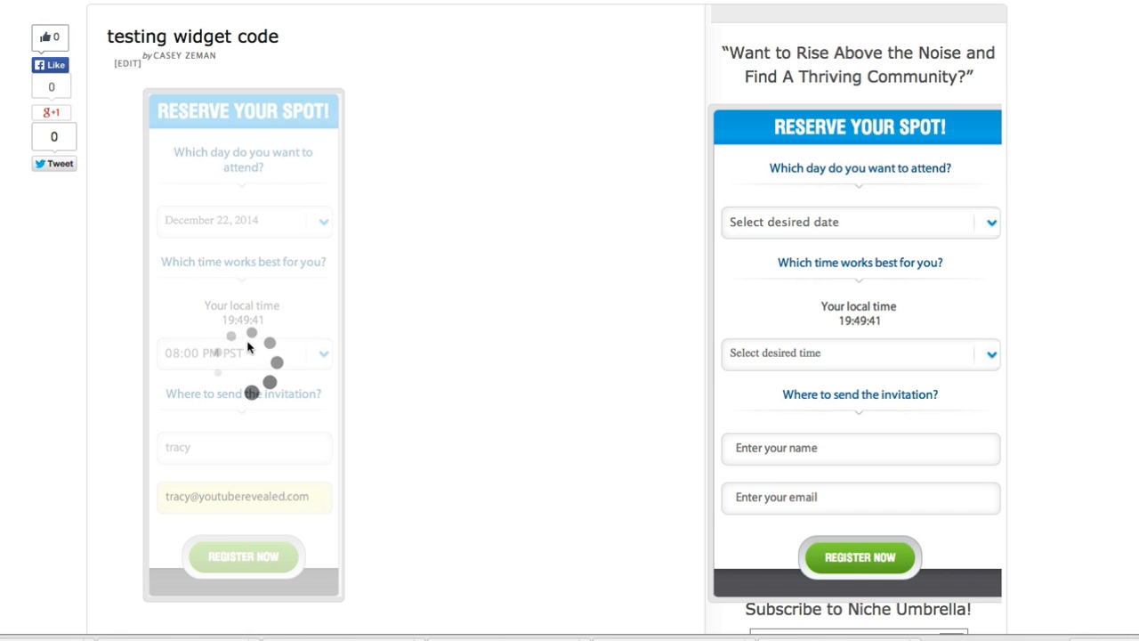
Pause the confirmation video and follow 'The URL For This Event Is...' link to the countdown page
{"action": "scroll", "coordinate": [429, 397], "scroll_direction": "down", "scroll_amount": 2}
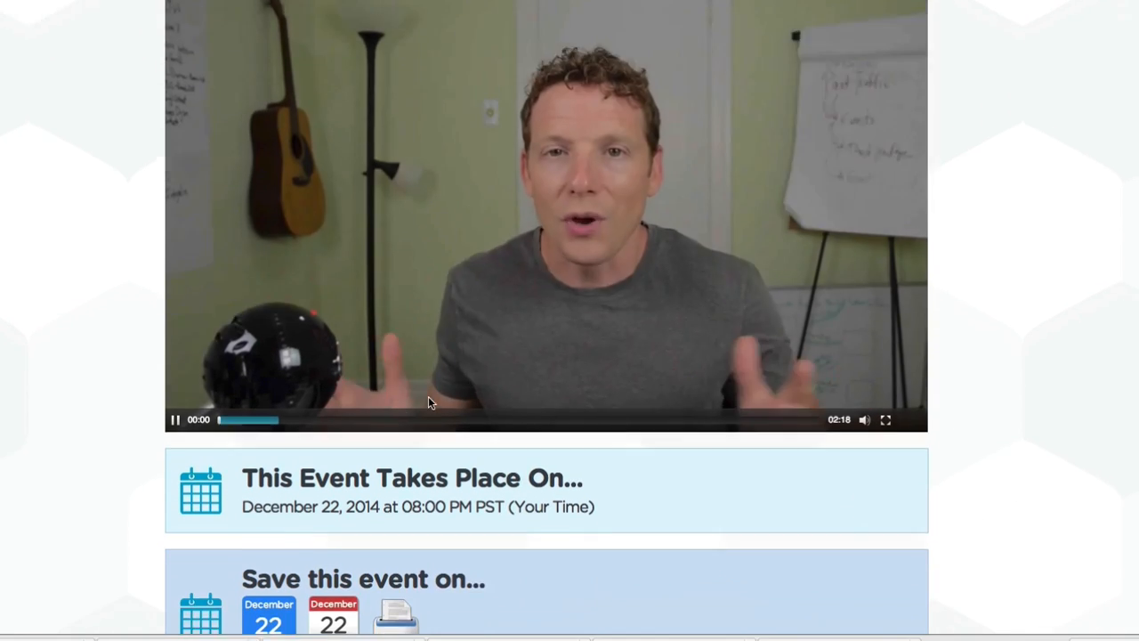
{"action": "scroll", "coordinate": [429, 397], "scroll_direction": "down", "scroll_amount": 1}
{"action": "left_click", "coordinate": [178, 368]}
{"action": "scroll", "coordinate": [293, 452], "scroll_direction": "down", "scroll_amount": 1}
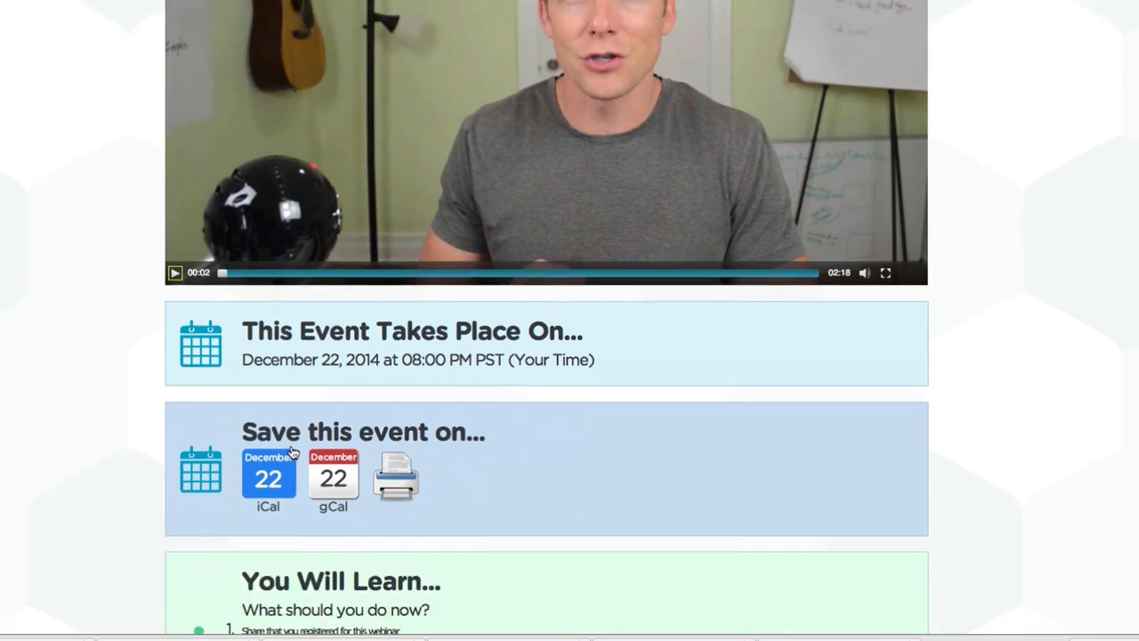
{"action": "scroll", "coordinate": [293, 452], "scroll_direction": "down", "scroll_amount": 6}
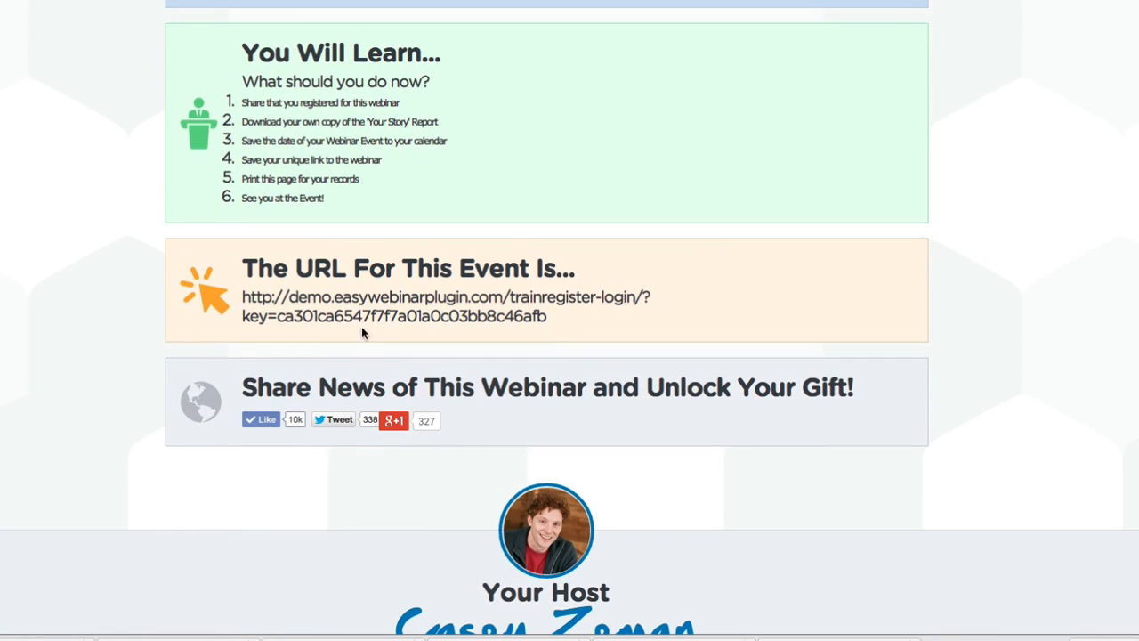
{"action": "left_click", "coordinate": [364, 312]}
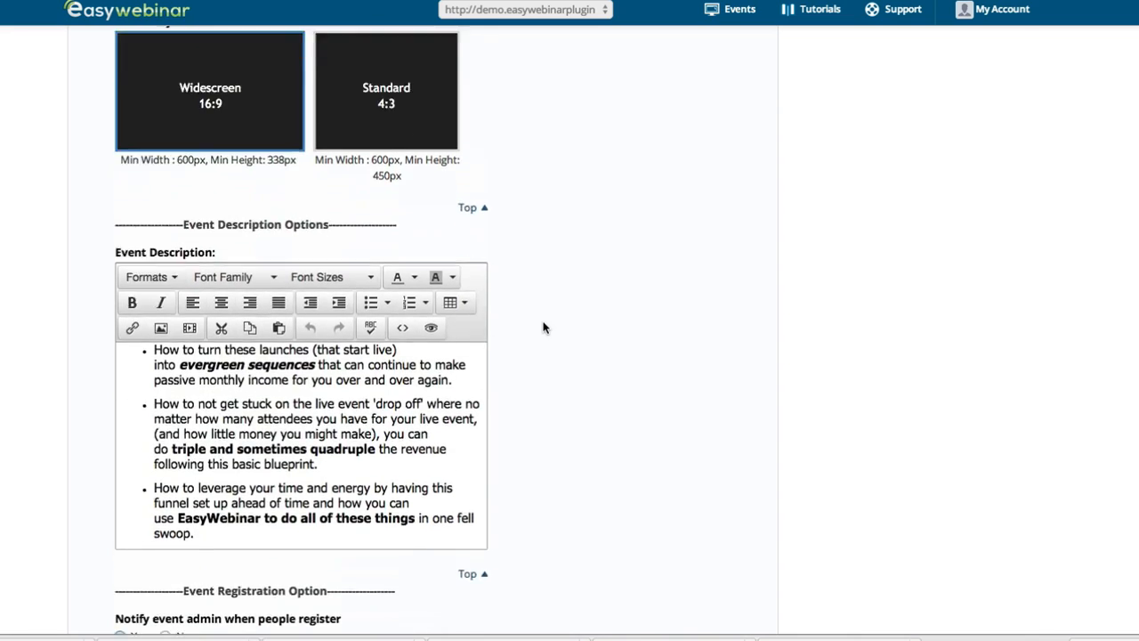
Under Widget Redirect Option, switch 'Redirect to thank you page' from ON to OFF
{"action": "scroll", "coordinate": [543, 327], "scroll_direction": "up", "scroll_amount": 10}
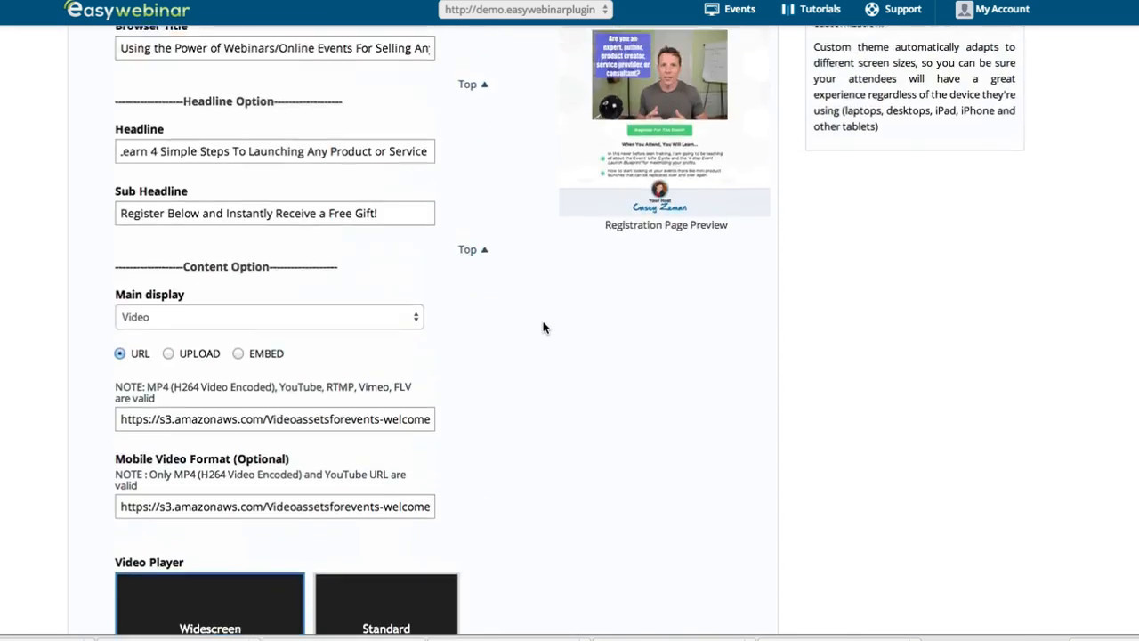
{"action": "scroll", "coordinate": [542, 328], "scroll_direction": "down", "scroll_amount": 15}
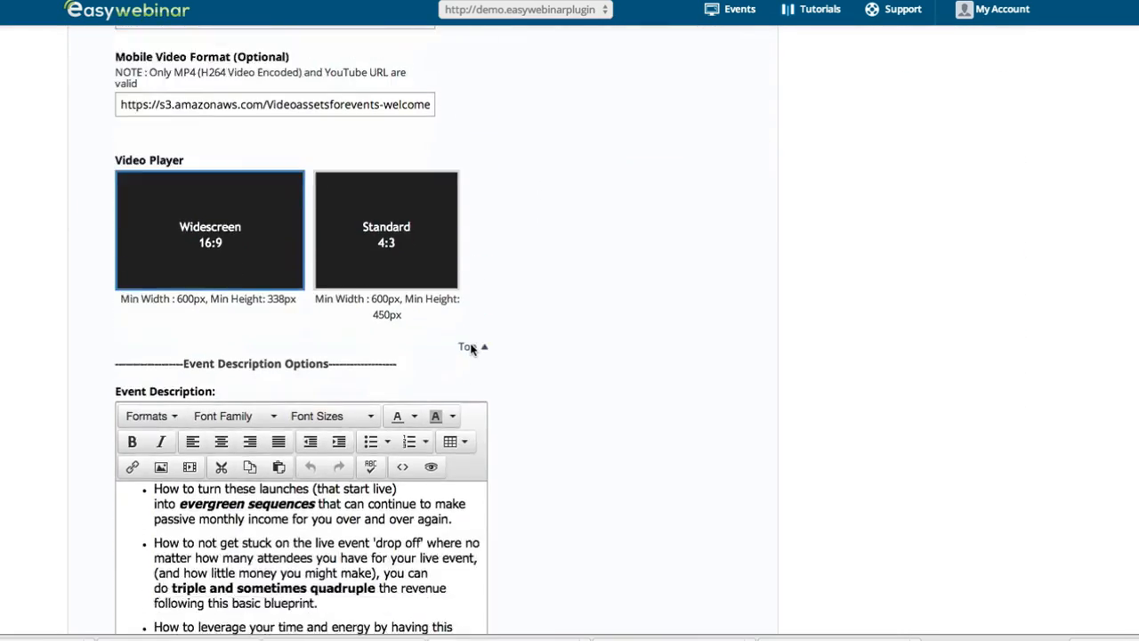
{"action": "scroll", "coordinate": [196, 286], "scroll_direction": "down", "scroll_amount": 4}
{"action": "scroll", "coordinate": [73, 376], "scroll_direction": "down", "scroll_amount": 2}
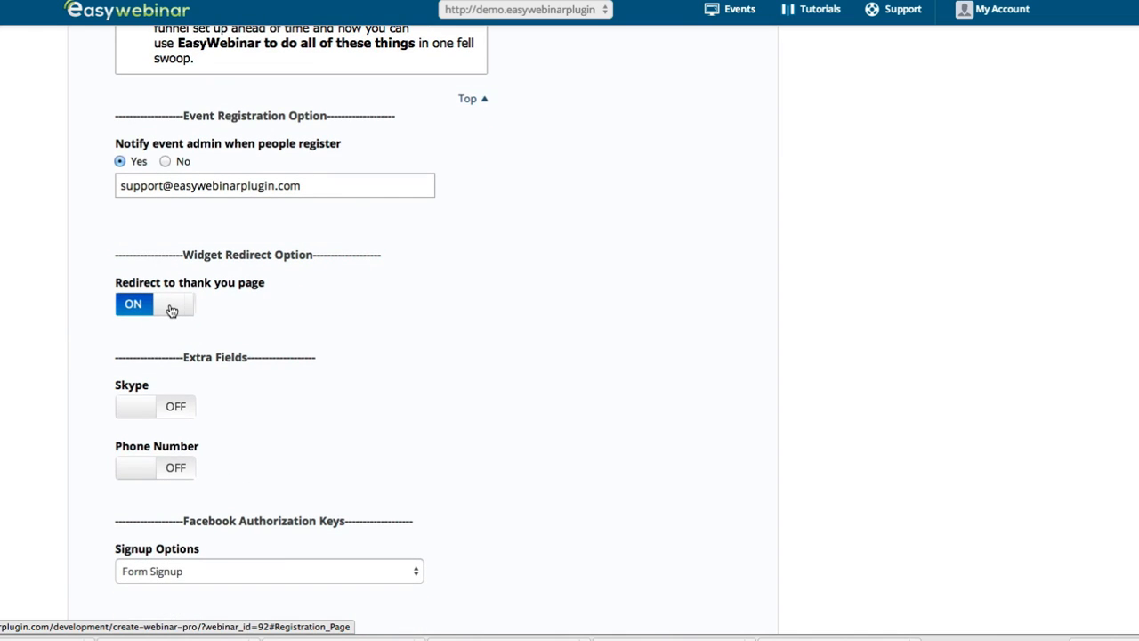
{"action": "left_click", "coordinate": [169, 308]}
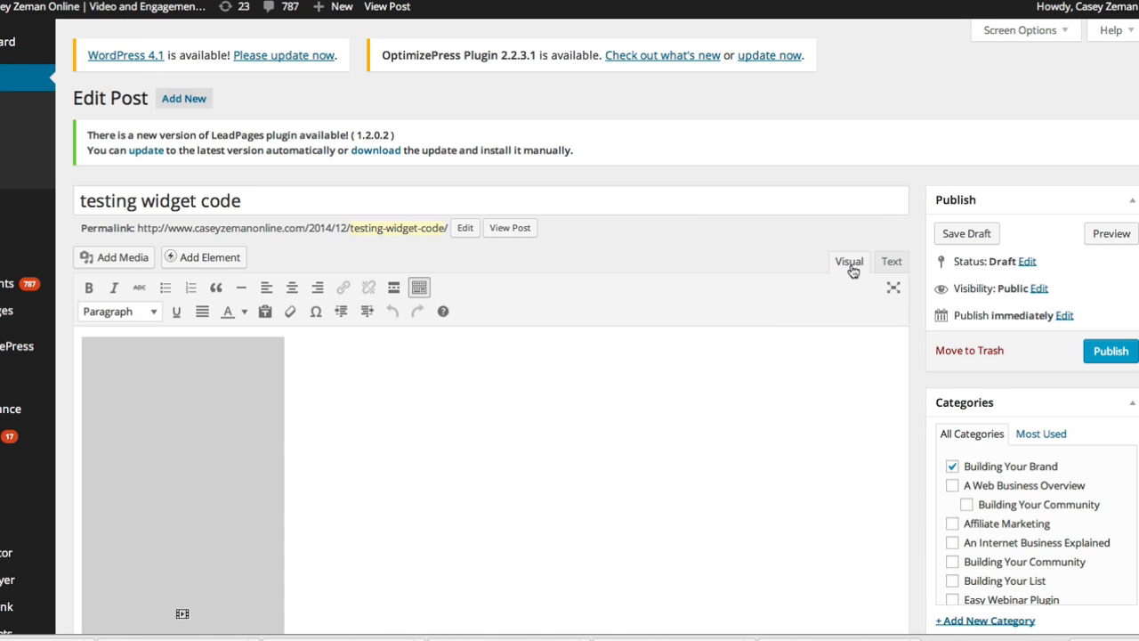
On the test post's widget, pick December 23, 2014 at 03:00 PM PST and start the registrant's name
{"action": "left_click", "coordinate": [511, 233]}
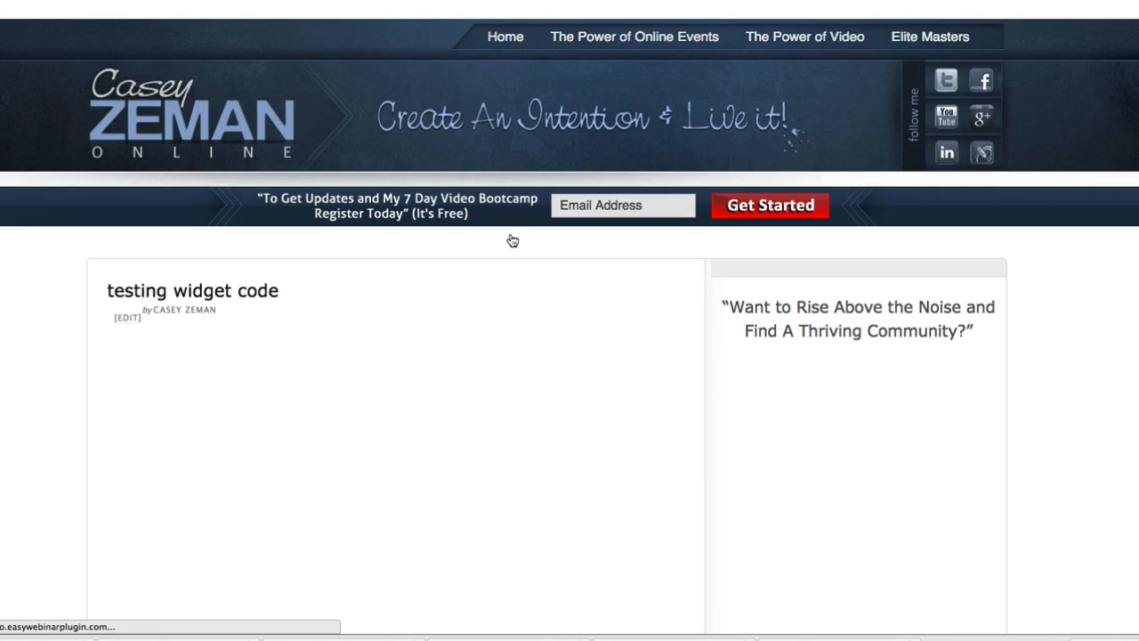
{"action": "left_click", "coordinate": [239, 474]}
{"action": "left_click", "coordinate": [239, 507]}
{"action": "scroll", "coordinate": [236, 490], "scroll_direction": "down", "scroll_amount": 3}
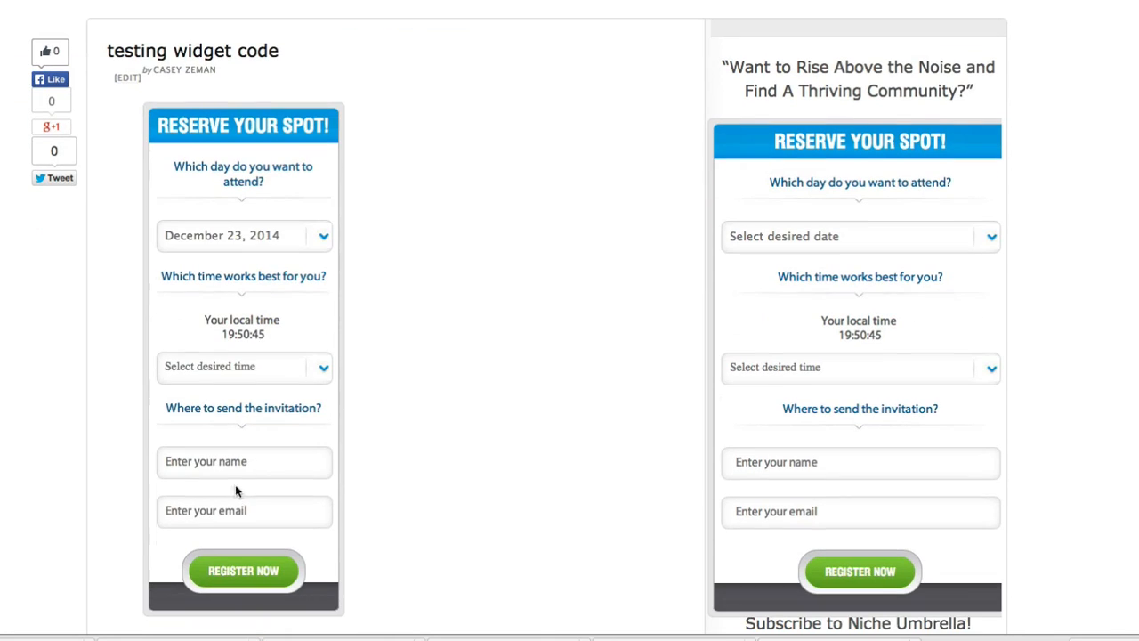
{"action": "left_click", "coordinate": [218, 381]}
{"action": "left_click", "coordinate": [211, 459]}
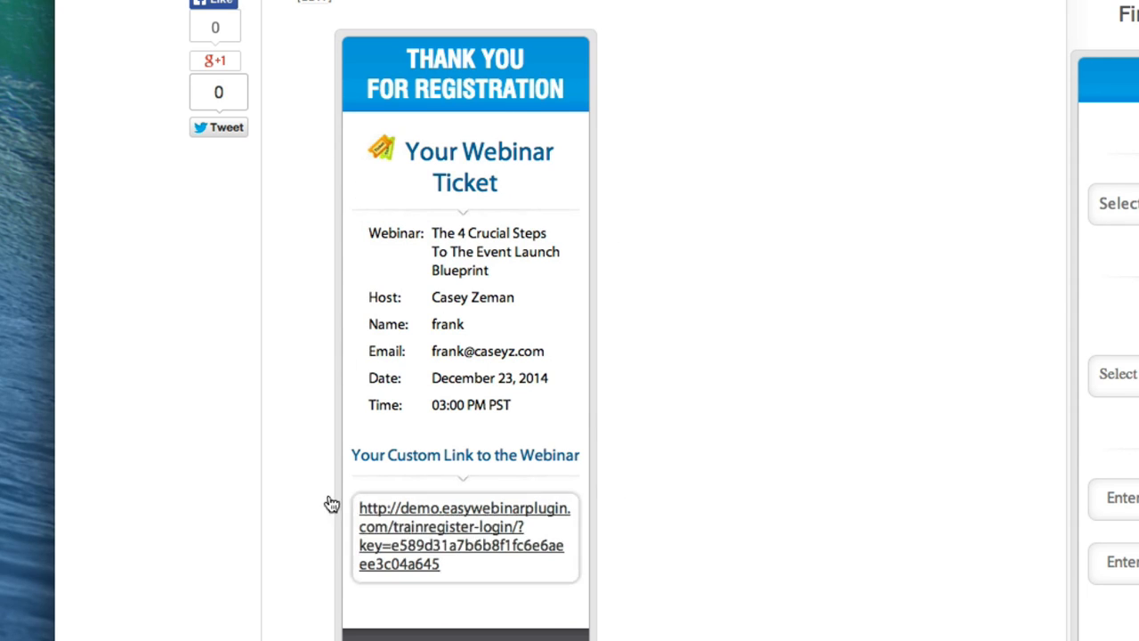
Follow the ticket's custom webinar link to the Facebook post about the widget redirect option
{"action": "left_click", "coordinate": [442, 539]}
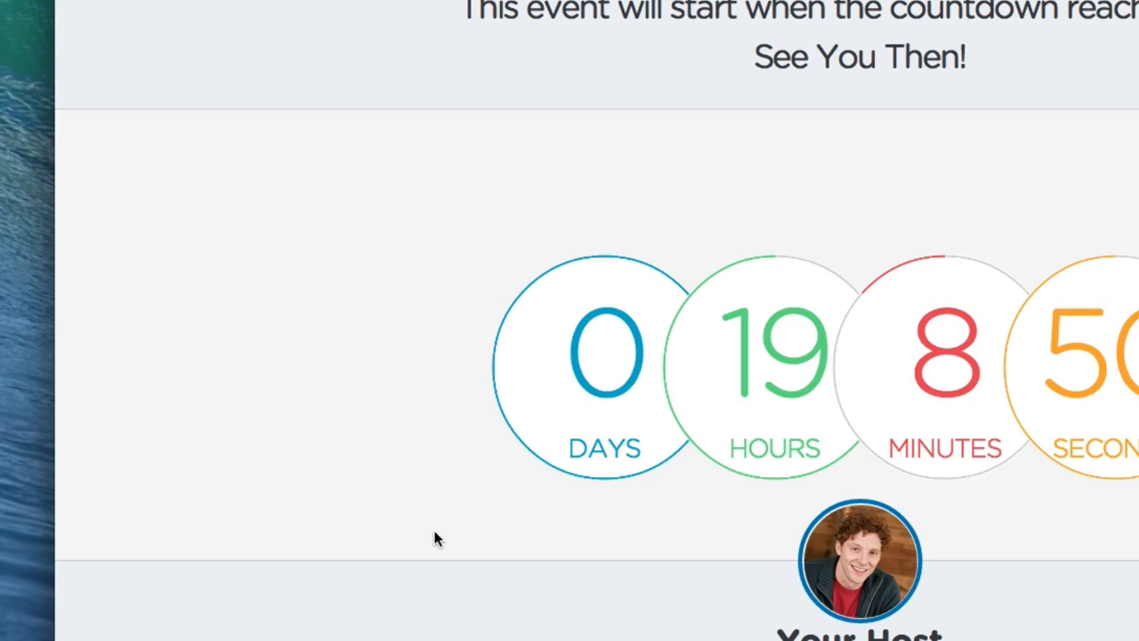
{"action": "scroll", "coordinate": [644, 468], "scroll_direction": "down", "scroll_amount": 4}
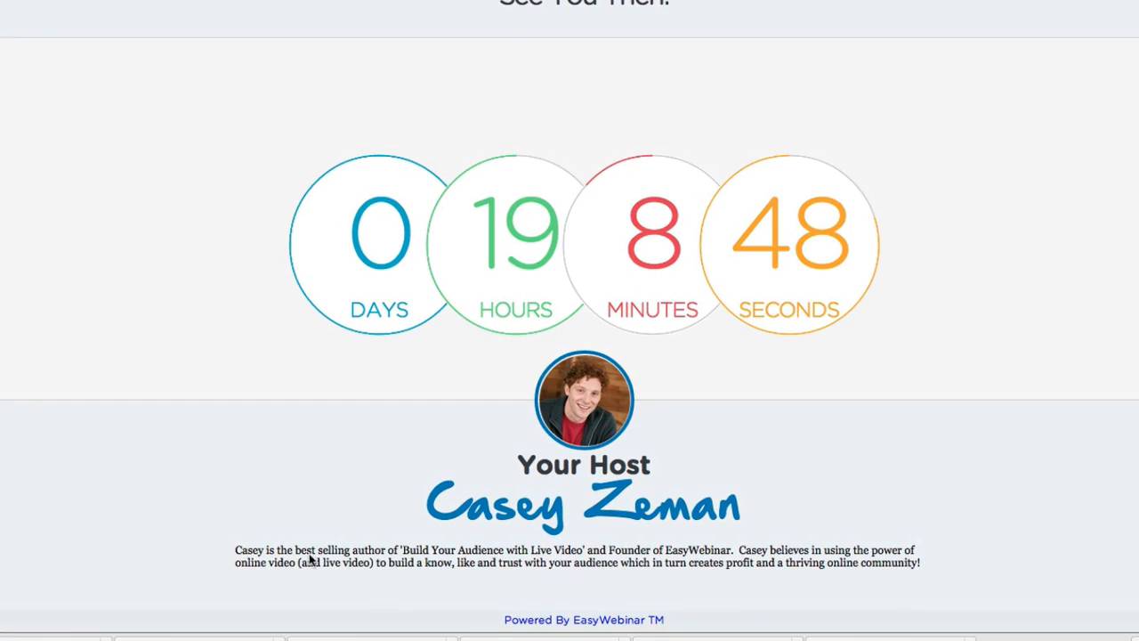
{"action": "scroll", "coordinate": [365, 384], "scroll_direction": "up", "scroll_amount": 2}
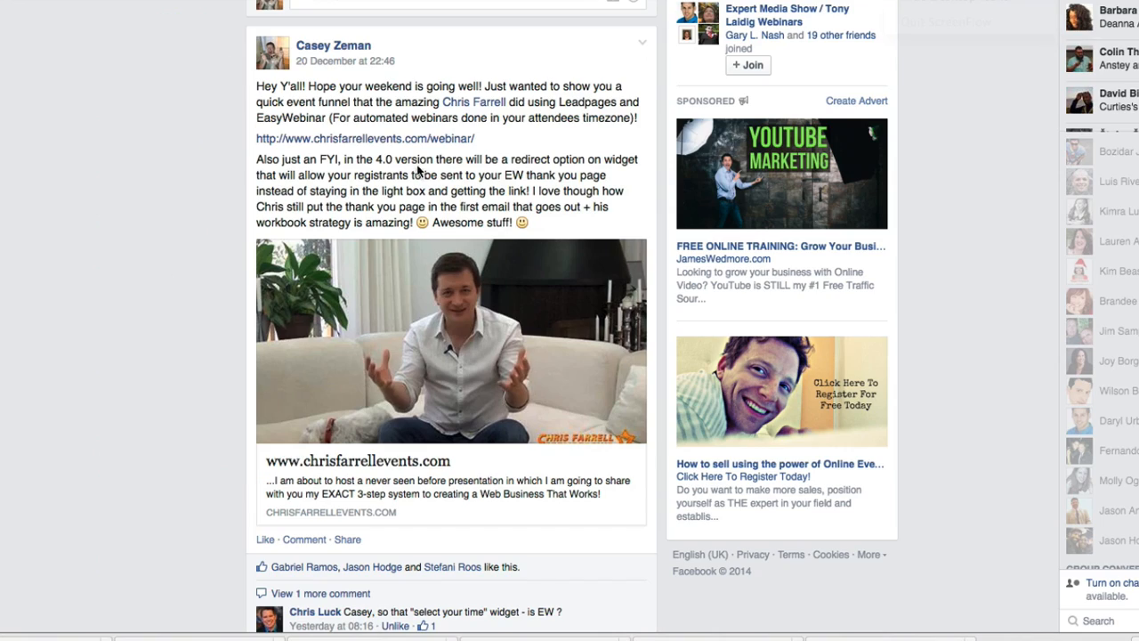
From the Facebook post's chrisfarrellevents link, claim a spot, submit the autofilled form and dismiss the ticket
{"action": "left_click", "coordinate": [380, 140]}
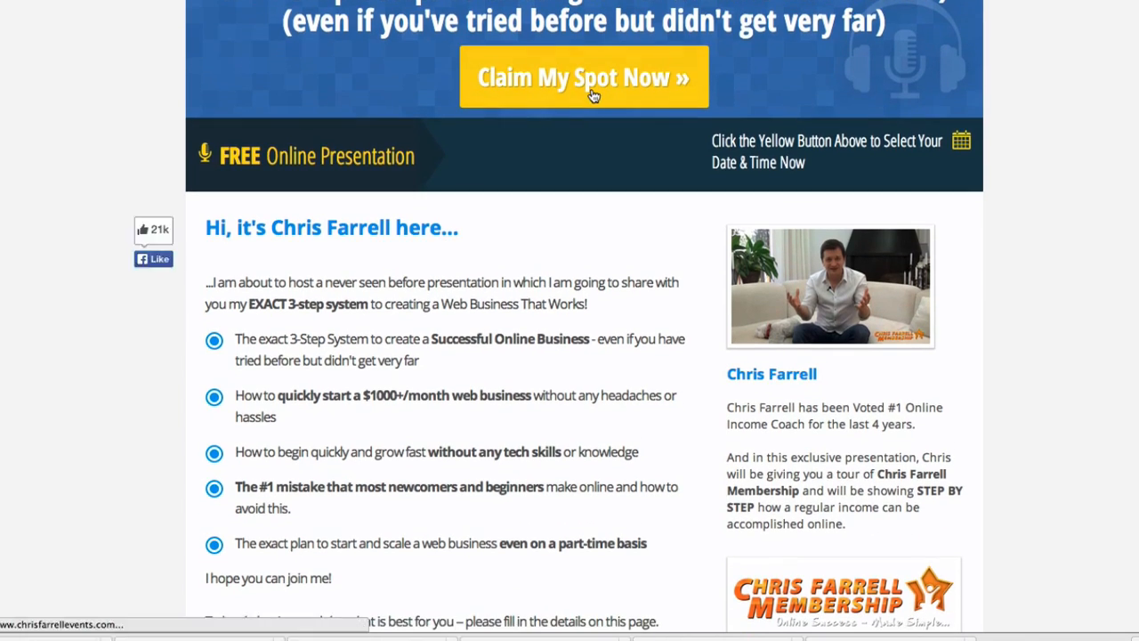
{"action": "left_click", "coordinate": [590, 97]}
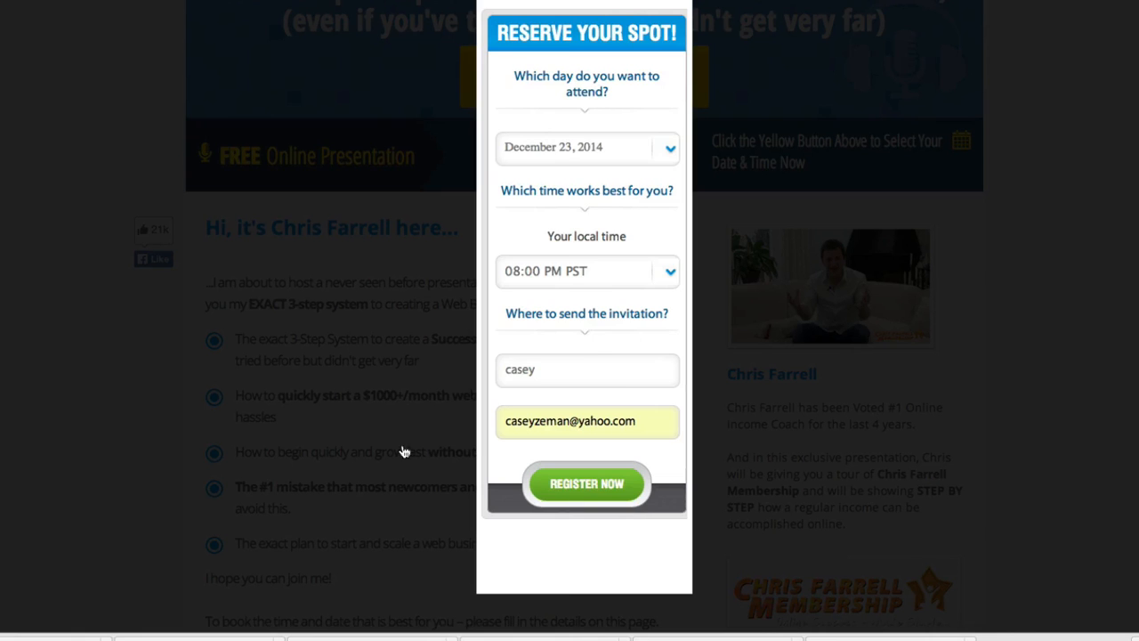
{"action": "key", "text": "Return"}
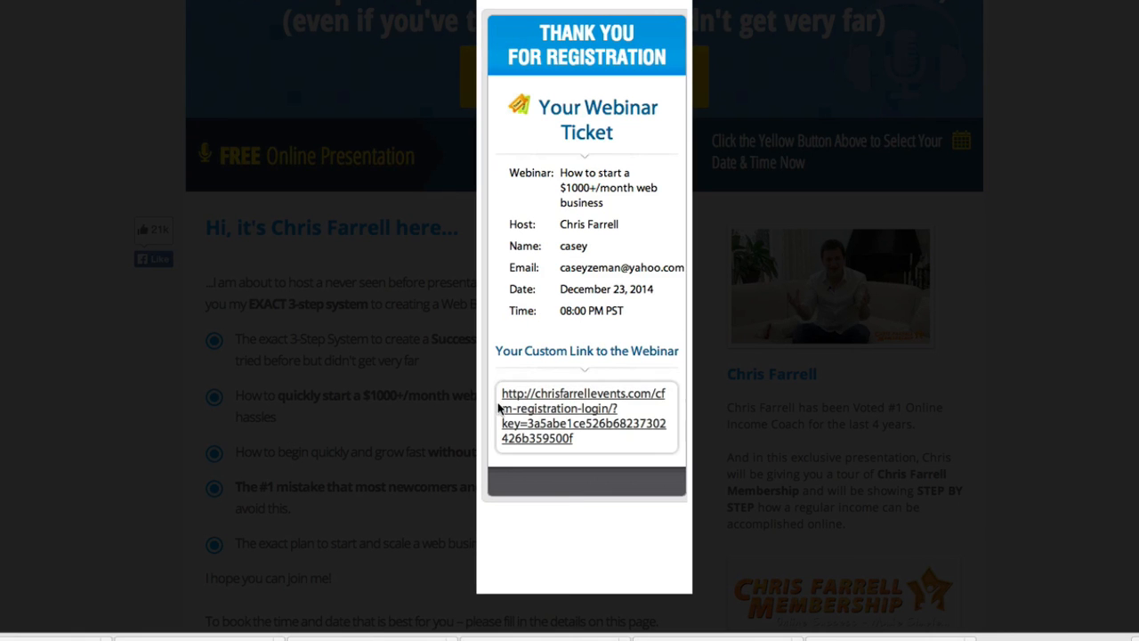
{"action": "left_click", "coordinate": [556, 415]}
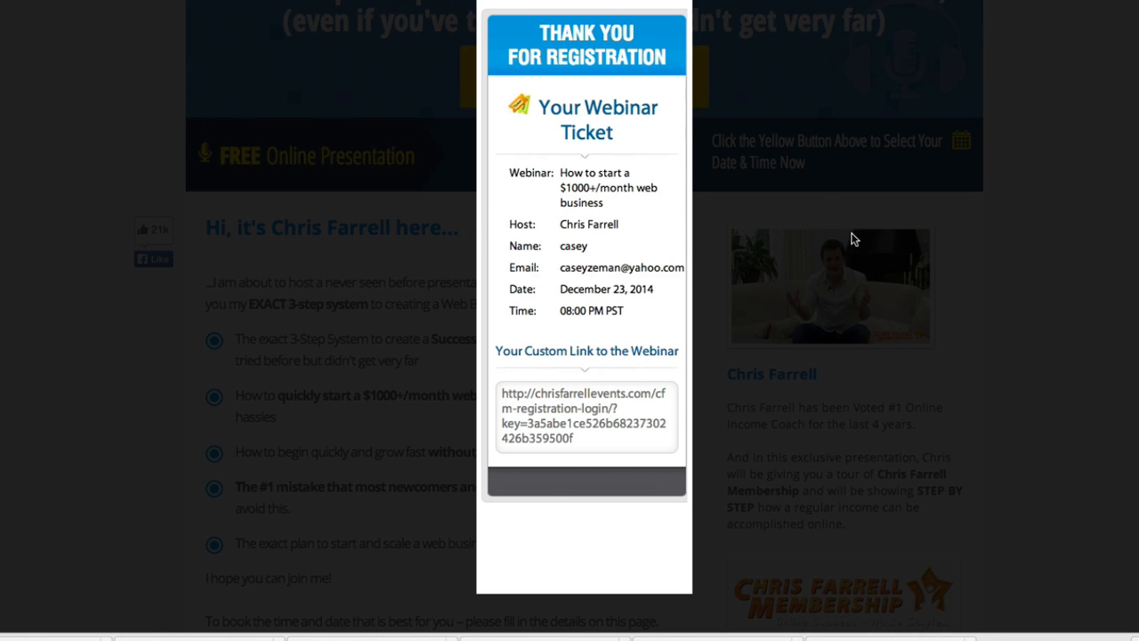
{"action": "left_click", "coordinate": [850, 176]}
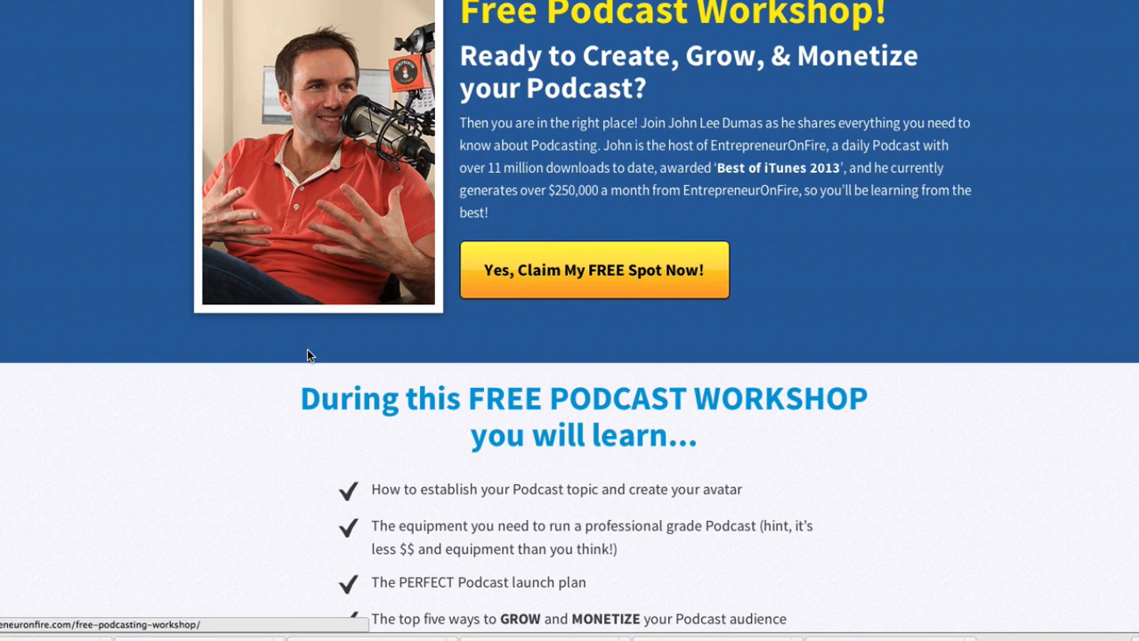
Claim a free spot for The Podcast Workshop, then select the Oneclick Registration URL in Webinar Links
{"action": "scroll", "coordinate": [276, 367], "scroll_direction": "down", "scroll_amount": 5}
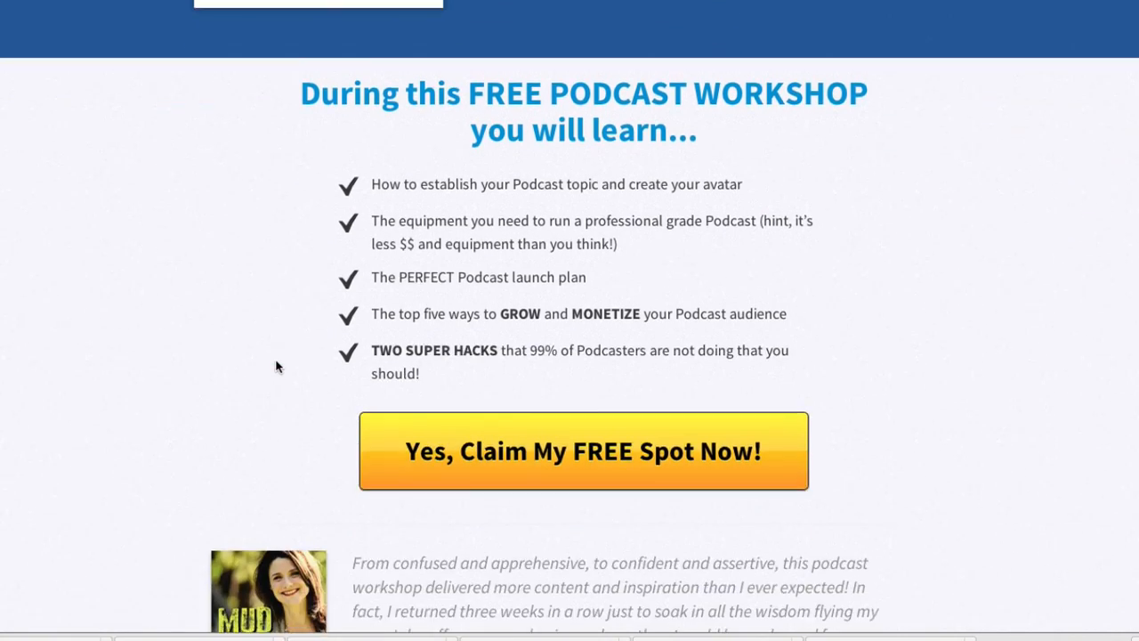
{"action": "scroll", "coordinate": [276, 366], "scroll_direction": "up", "scroll_amount": 4}
{"action": "left_click", "coordinate": [547, 279]}
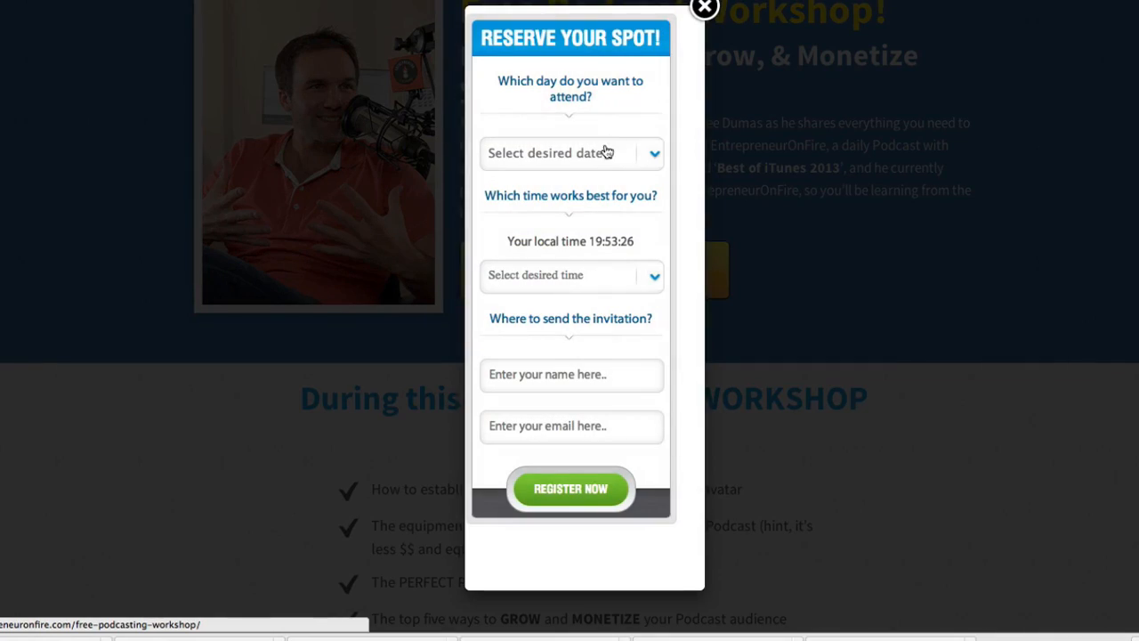
{"action": "left_click", "coordinate": [704, 9]}
{"action": "scroll", "coordinate": [775, 178], "scroll_direction": "down", "scroll_amount": 3}
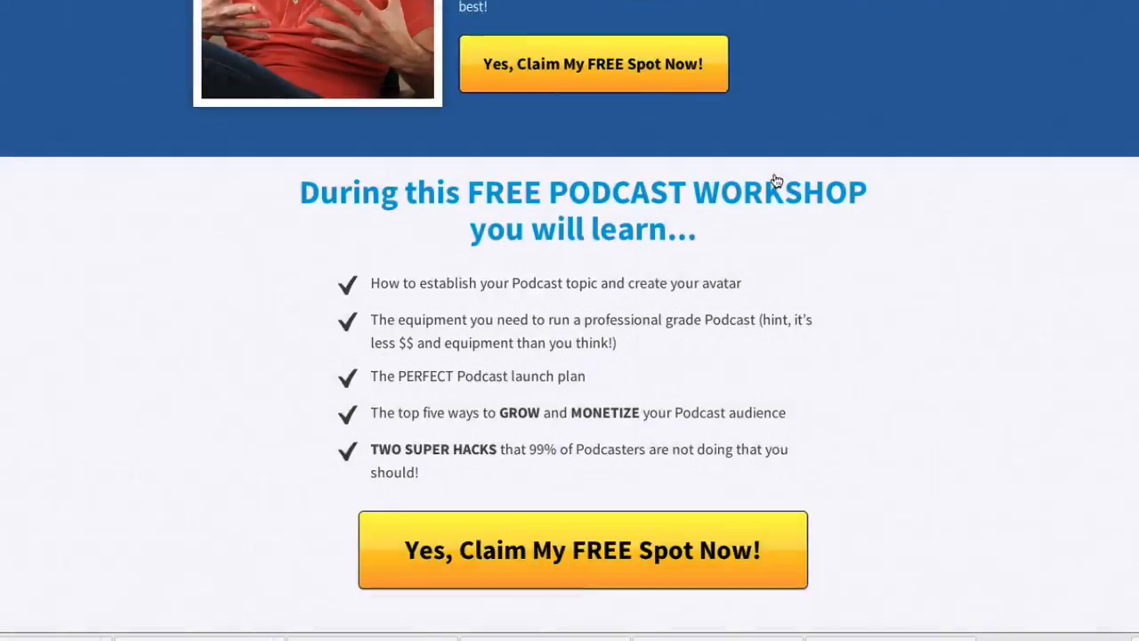
{"action": "scroll", "coordinate": [775, 178], "scroll_direction": "up", "scroll_amount": 2}
{"action": "scroll", "coordinate": [775, 178], "scroll_direction": "down", "scroll_amount": 15}
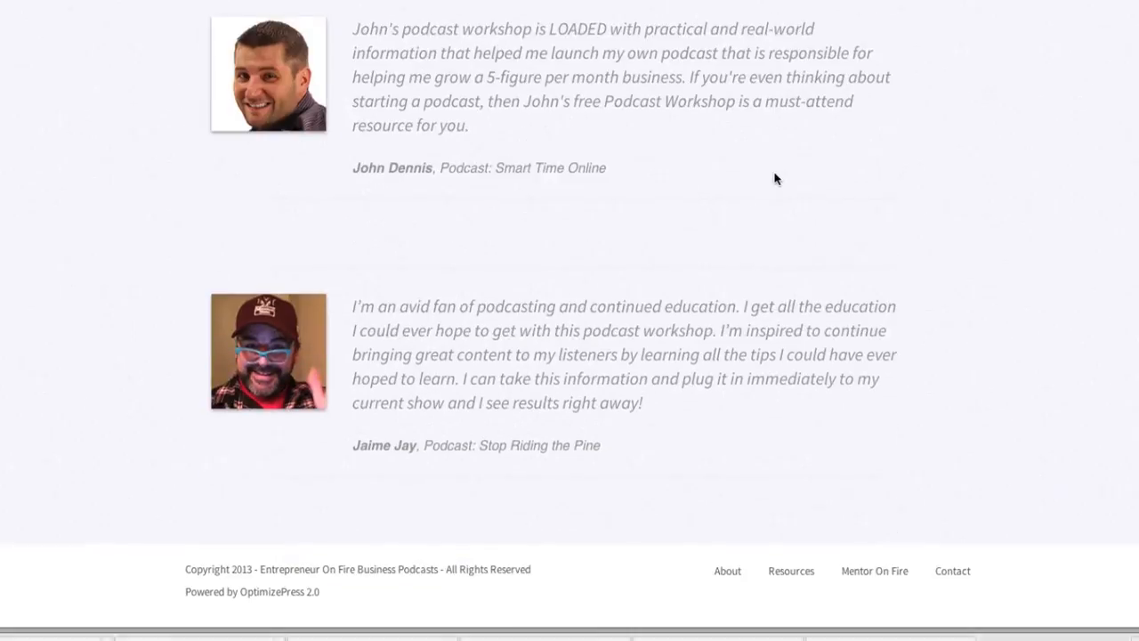
{"action": "scroll", "coordinate": [775, 178], "scroll_direction": "up", "scroll_amount": 15}
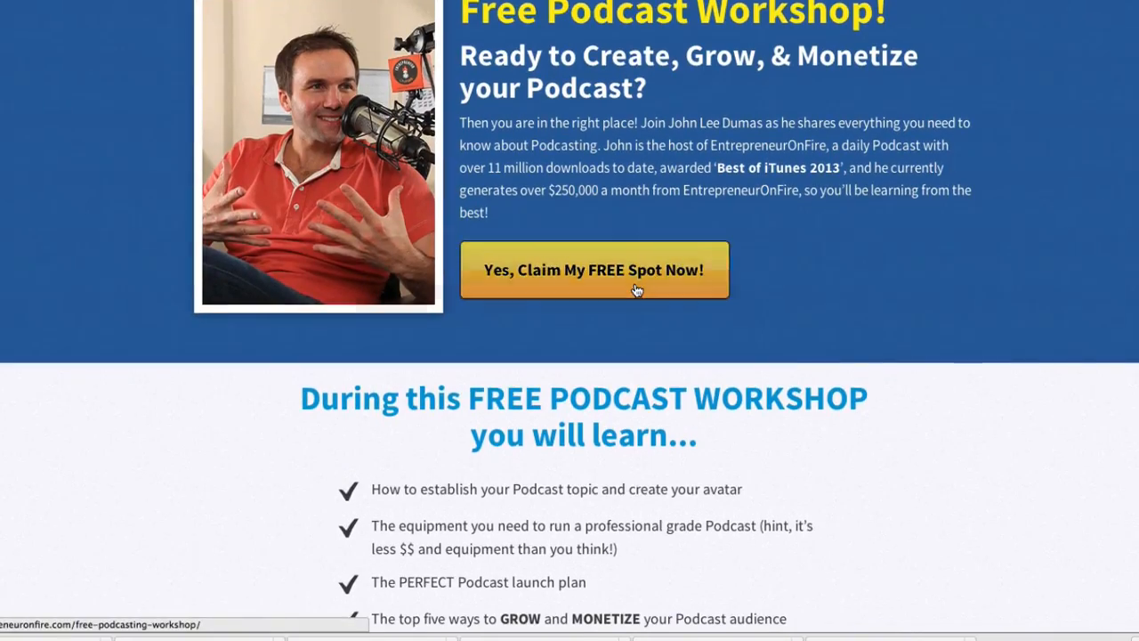
{"action": "left_click", "coordinate": [637, 291]}
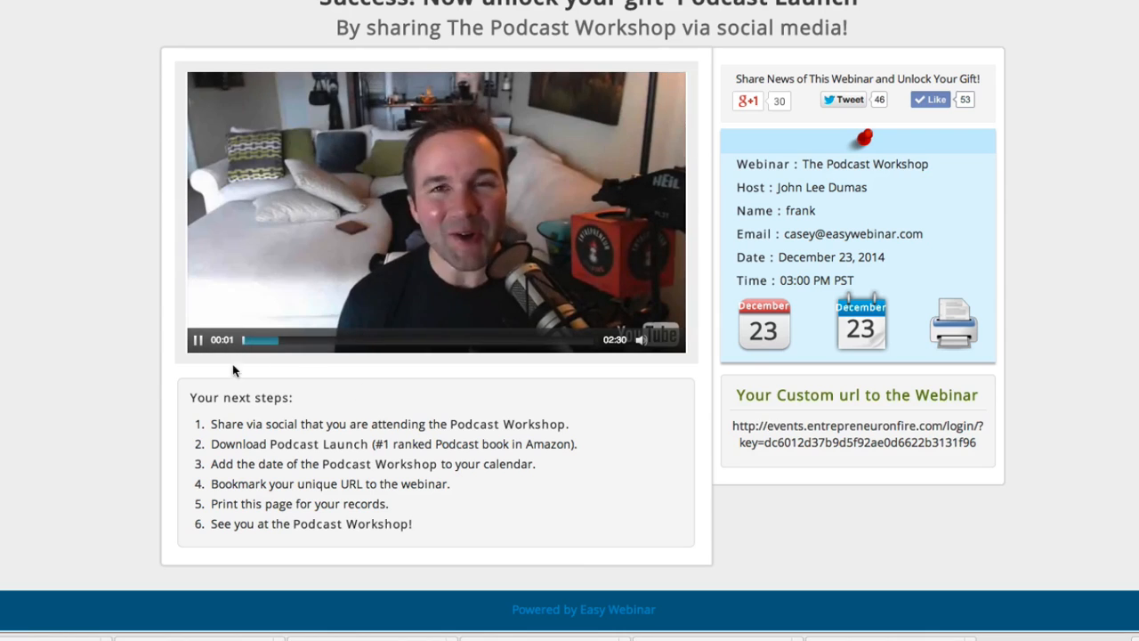
{"action": "left_click_drag", "start_coordinate": [854, 408], "coordinate": [554, 374]}
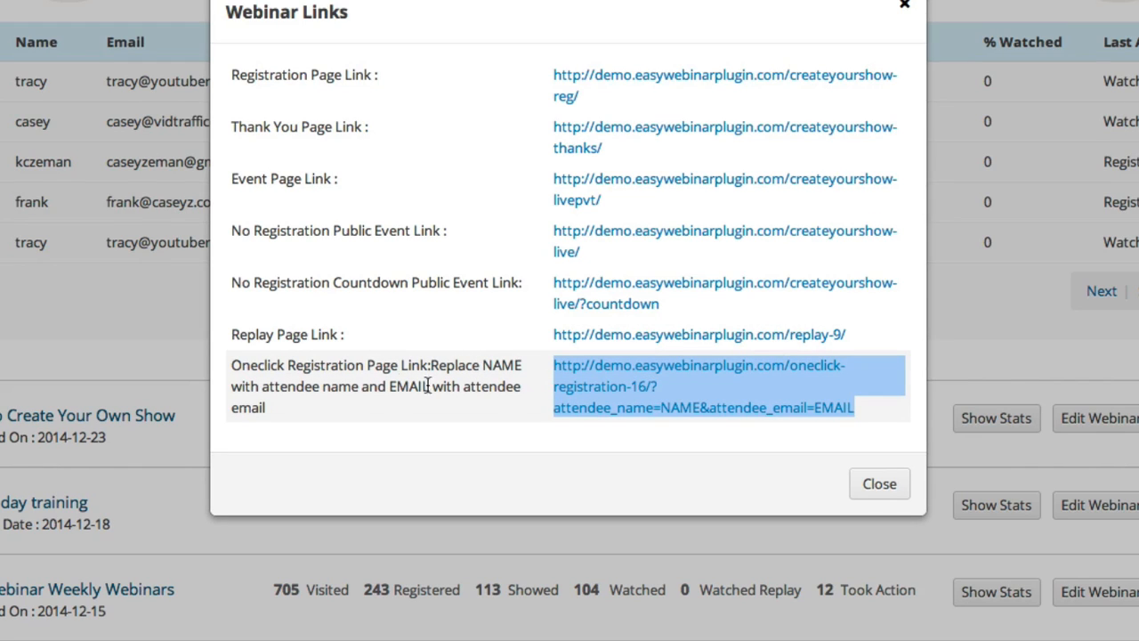
Reselect the full Oneclick Registration Page Link in the Webinar Links dialog
{"action": "left_click", "coordinate": [308, 404]}
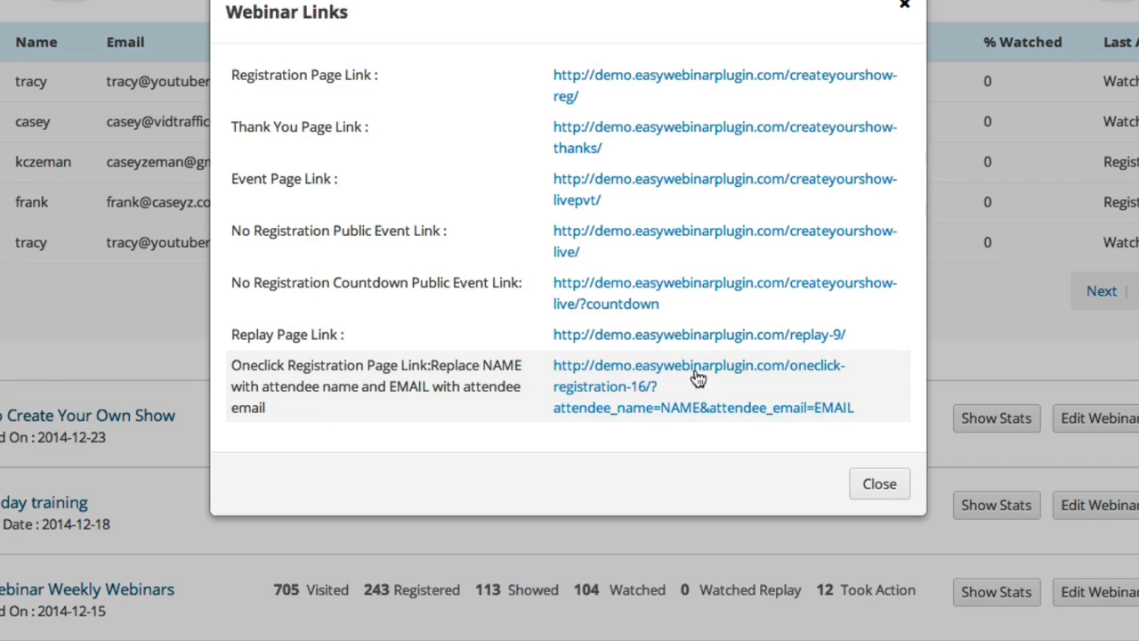
{"action": "left_click_drag", "start_coordinate": [873, 410], "coordinate": [558, 374]}
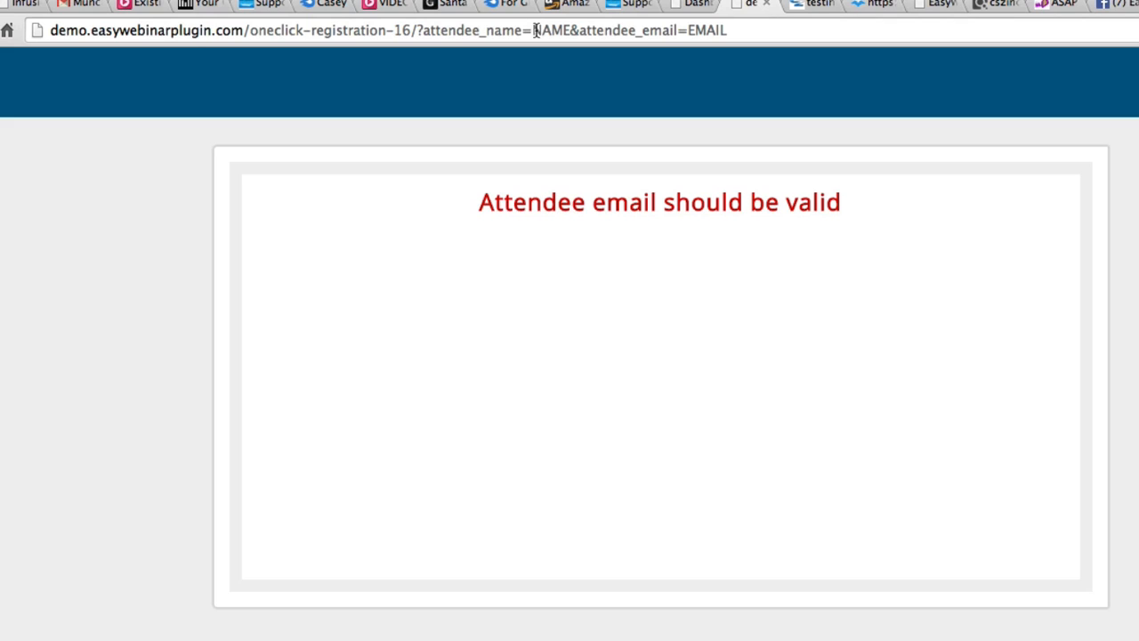
Replace NAME and EMAIL in the one-click registration URL with the attendee's name and e-mail, then load it
{"action": "left_click_drag", "start_coordinate": [533, 30], "coordinate": [558, 30]}
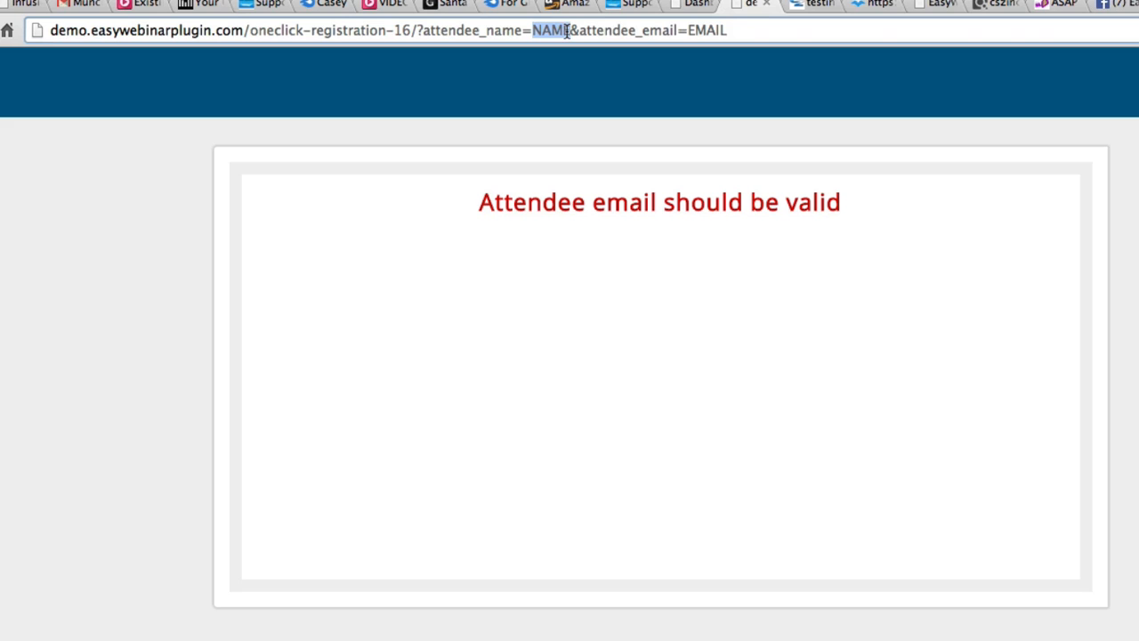
{"action": "type", "text": "tracy"}
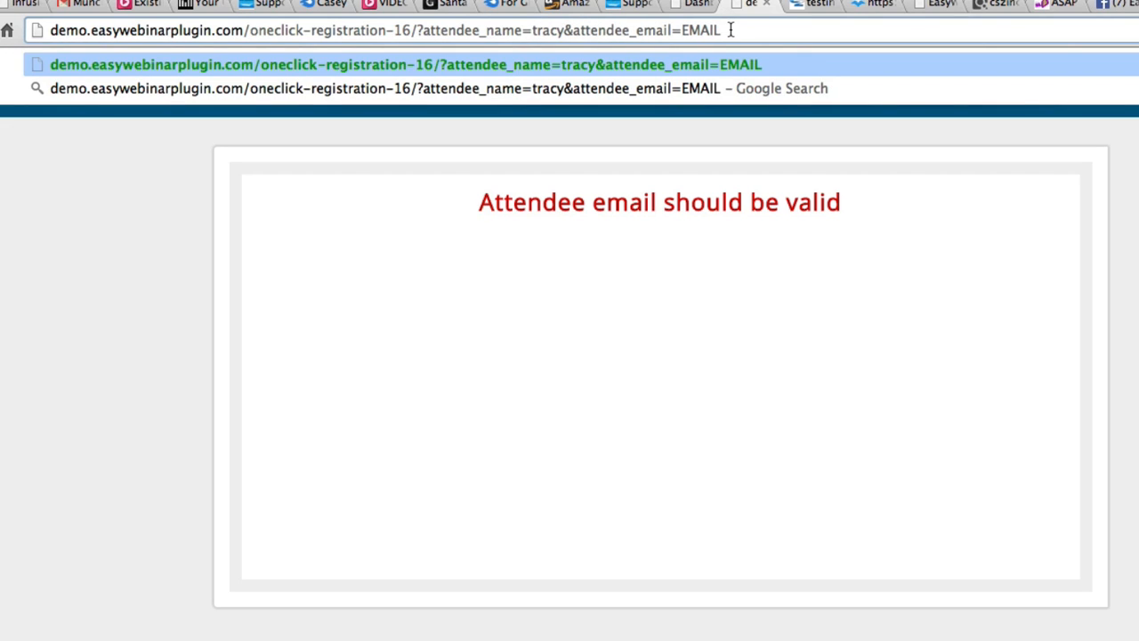
{"action": "key", "text": "BackSpace"}
{"action": "key", "text": "BackSpace"}
{"action": "key", "text": "BackSpace"}
{"action": "key", "text": "BackSpace"}
{"action": "key", "text": "BackSpace"}
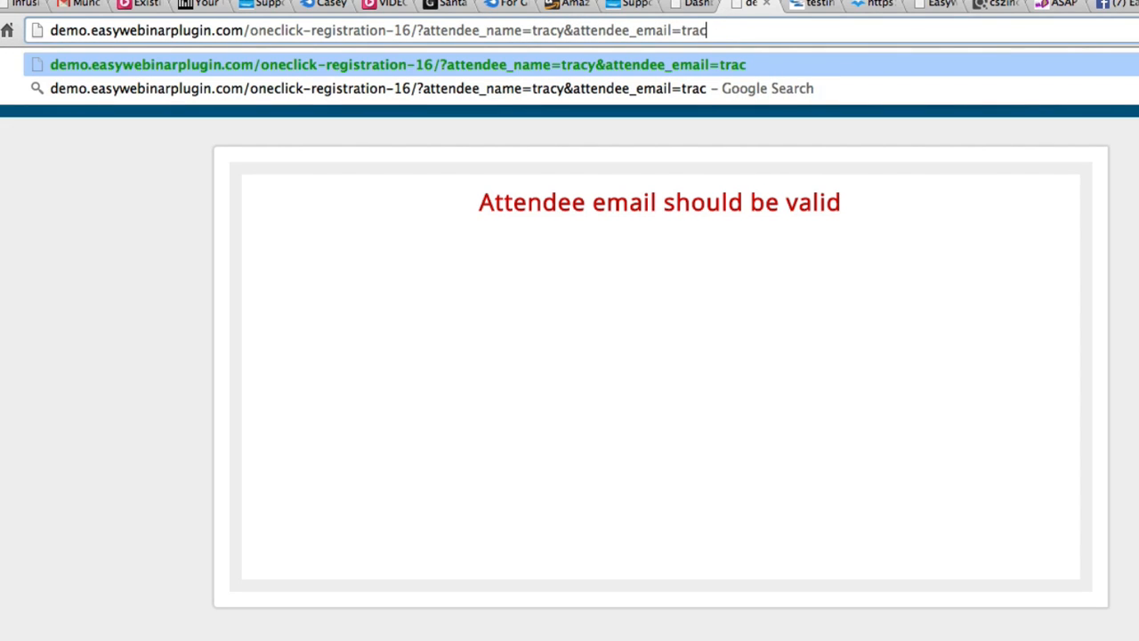
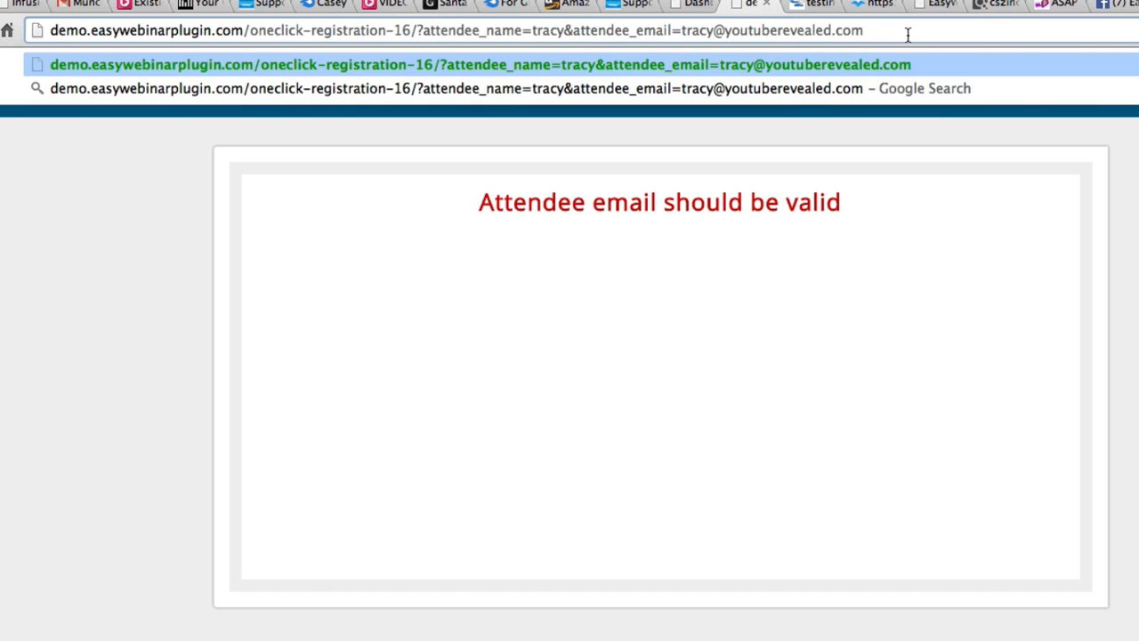
{"action": "key", "text": "Return"}
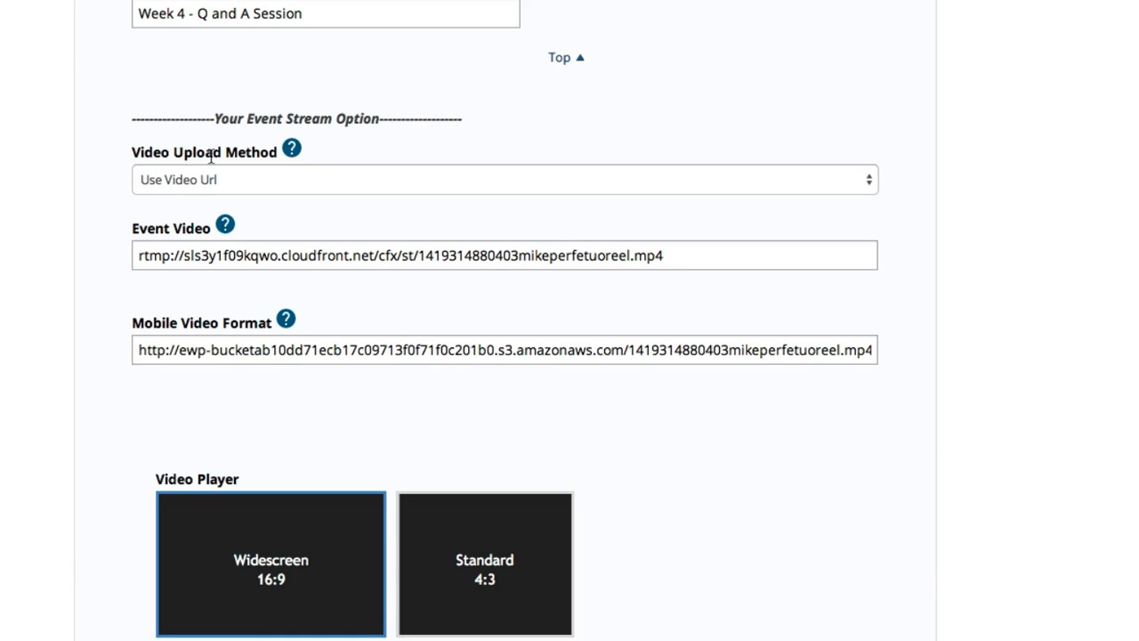
Set Video Upload Method to Upload Video, target your Amazon account and edit its keys
{"action": "mouse_move", "coordinate": [291, 147]}
{"action": "left_click", "coordinate": [203, 180]}
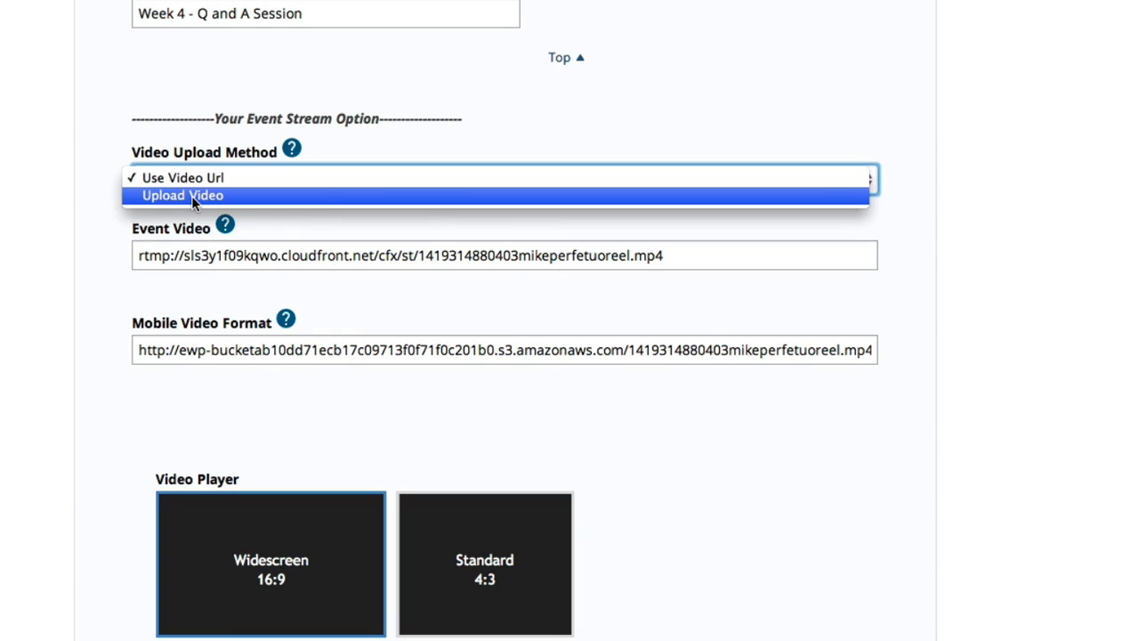
{"action": "left_click", "coordinate": [191, 196]}
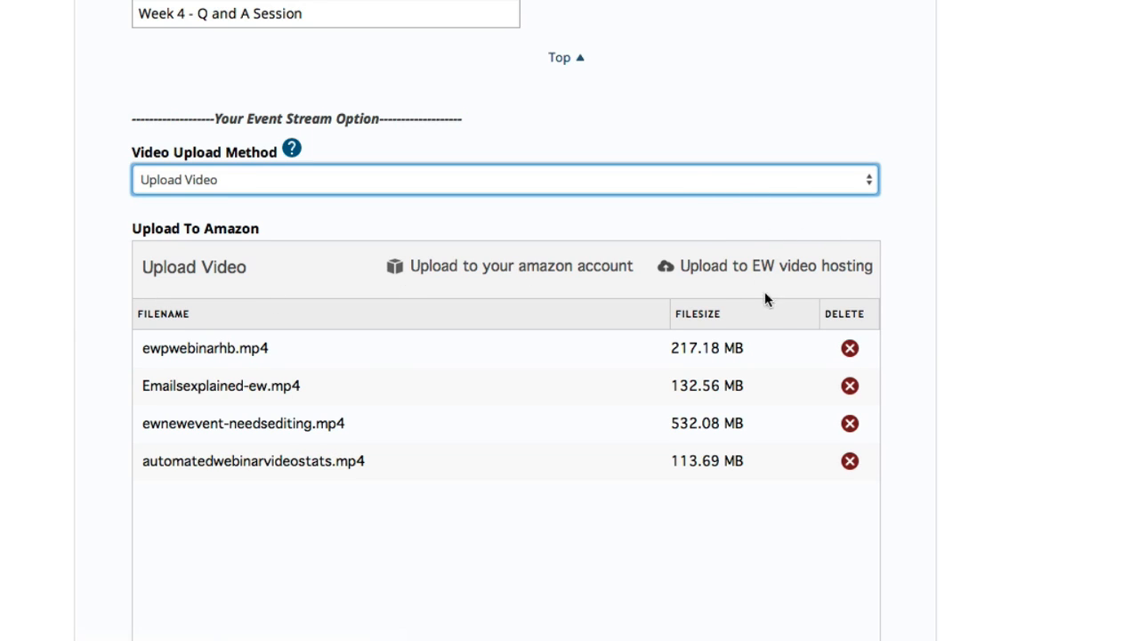
{"action": "left_click", "coordinate": [566, 265]}
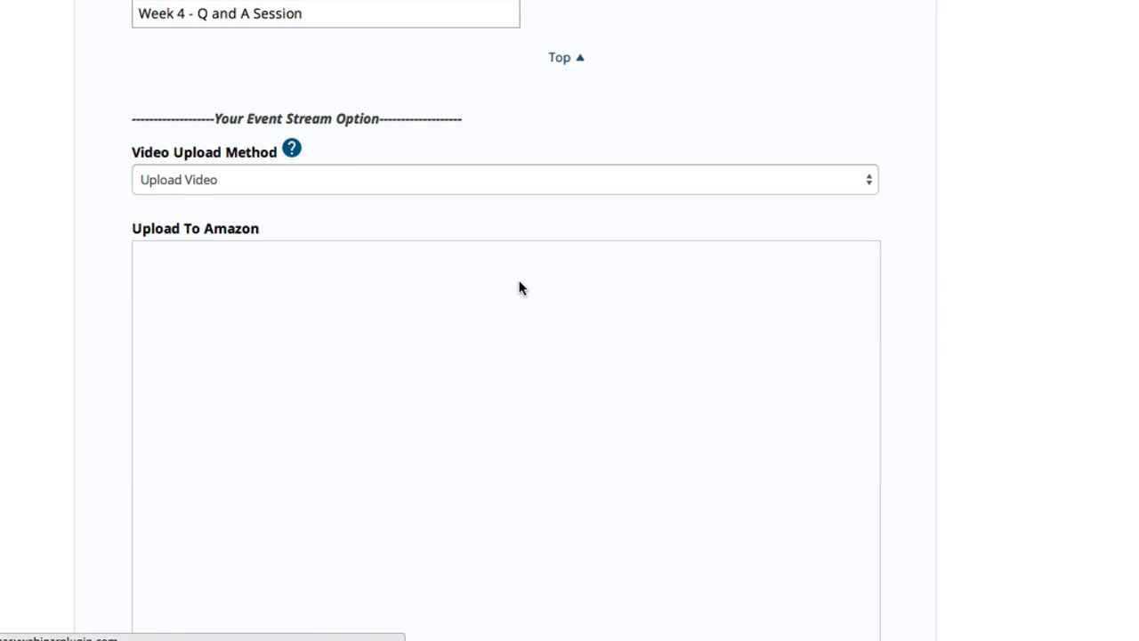
{"action": "left_click", "coordinate": [818, 270]}
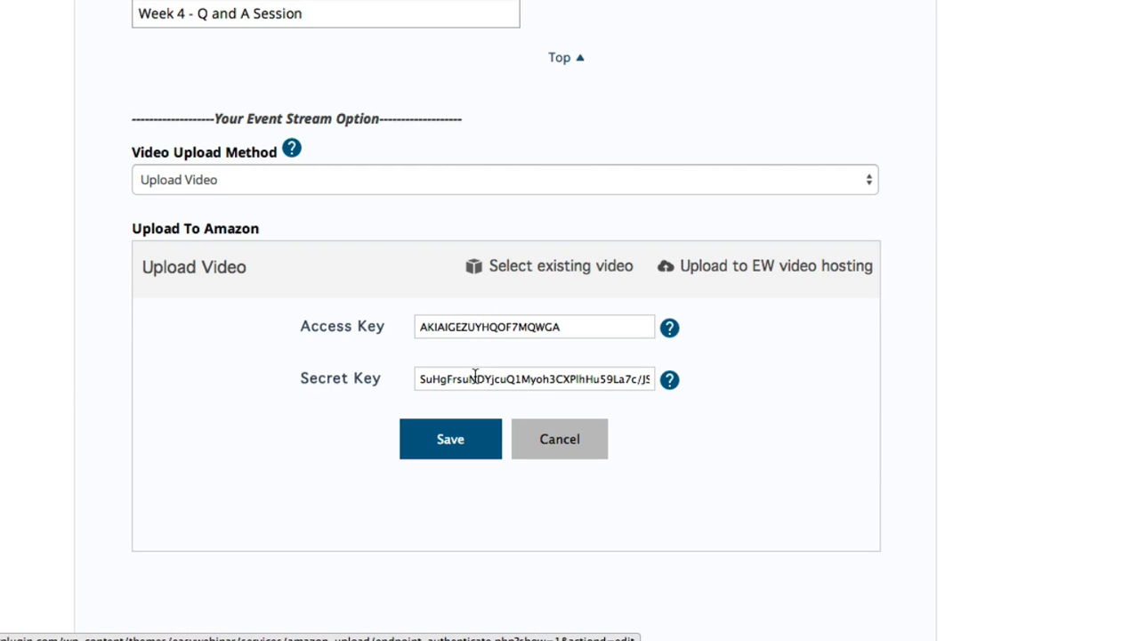
Review the help page on generating an Amazon access key, then return to the video settings
{"action": "left_click", "coordinate": [669, 332]}
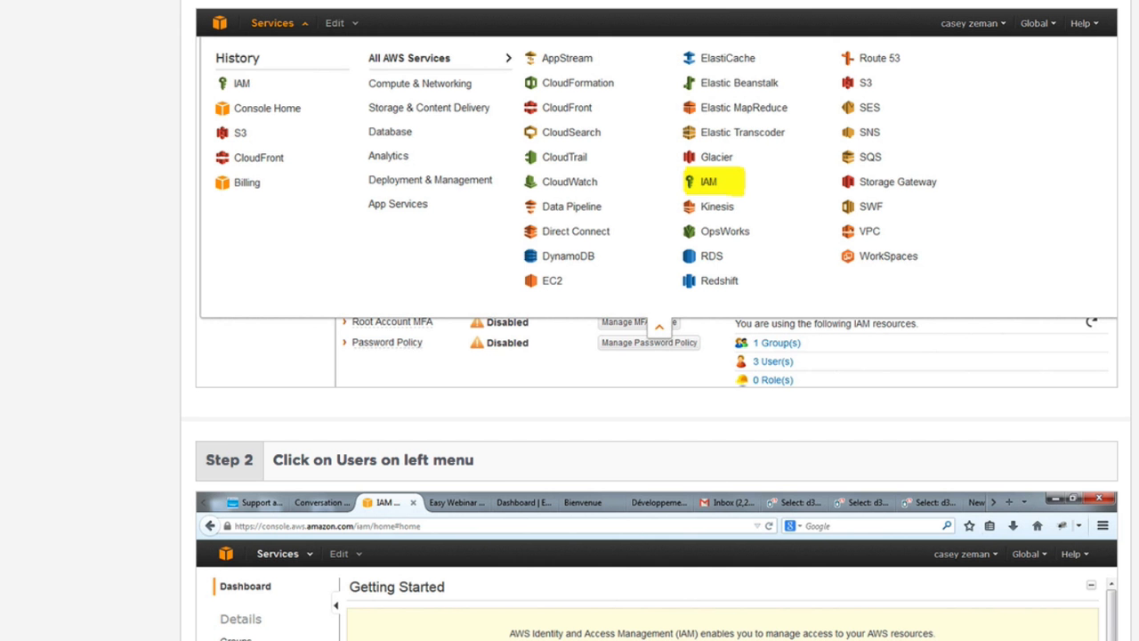
{"action": "scroll", "coordinate": [366, 9], "scroll_direction": "down", "scroll_amount": 10}
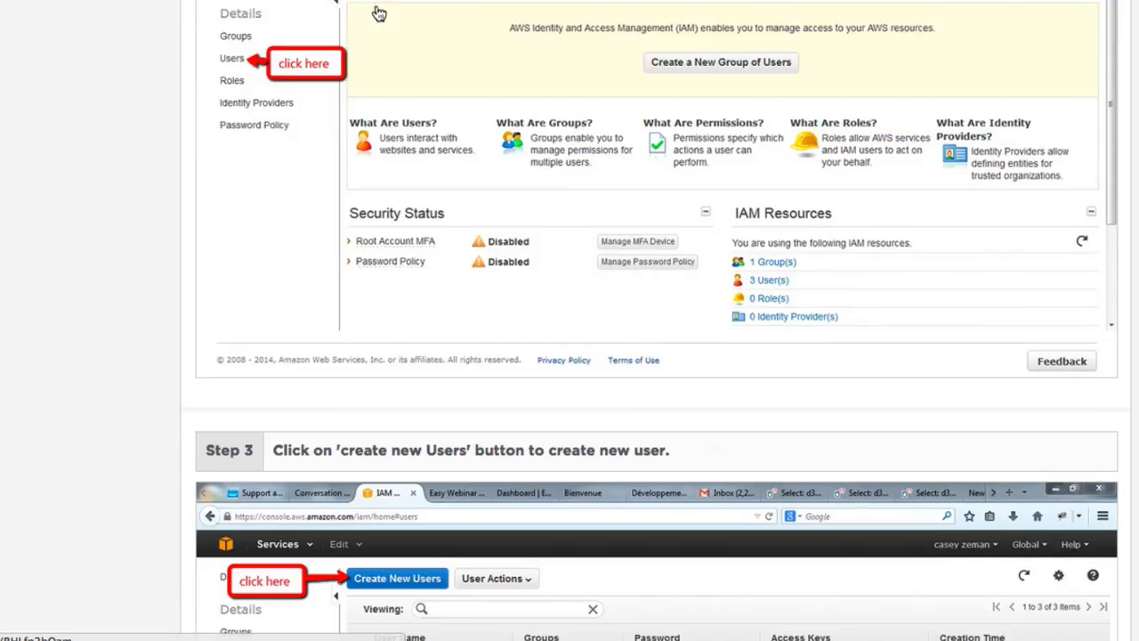
{"action": "scroll", "coordinate": [371, 71], "scroll_direction": "down", "scroll_amount": 10}
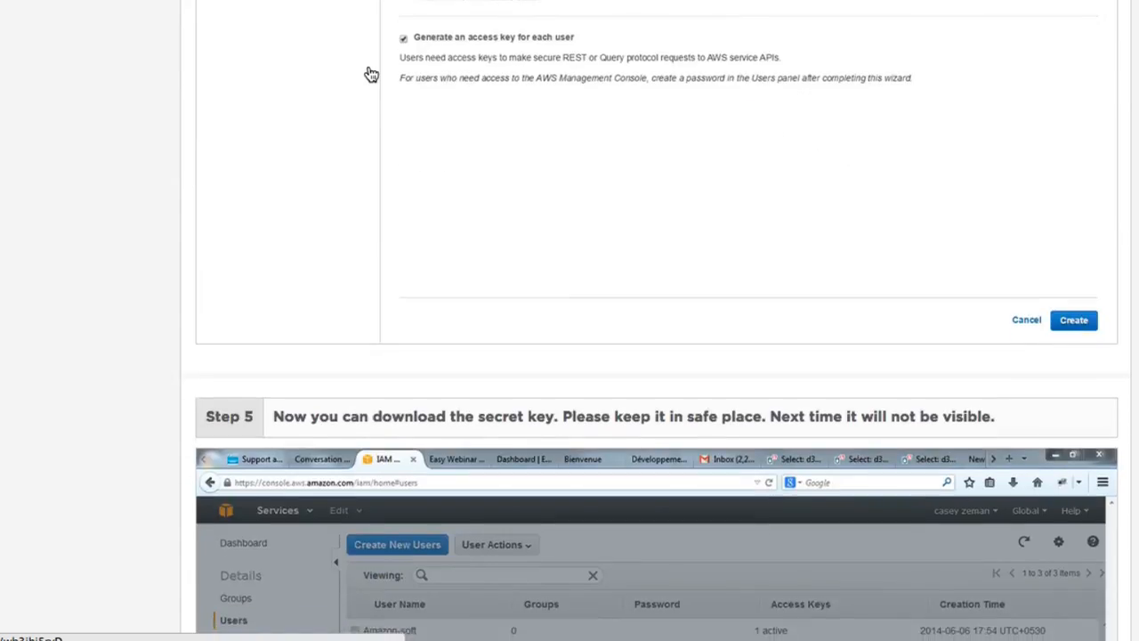
{"action": "scroll", "coordinate": [370, 34], "scroll_direction": "up", "scroll_amount": 15}
{"action": "left_click", "coordinate": [378, 1]}
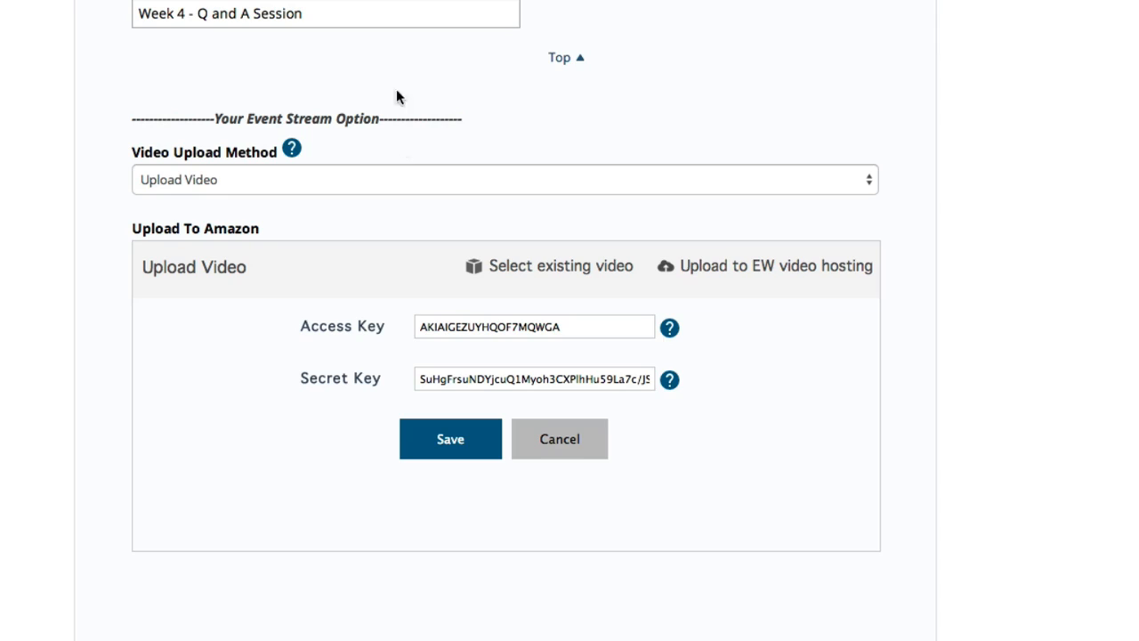
Save the Amazon access and secret keys and upload mike4minutereel.mp4 from the computer
{"action": "left_click", "coordinate": [449, 439]}
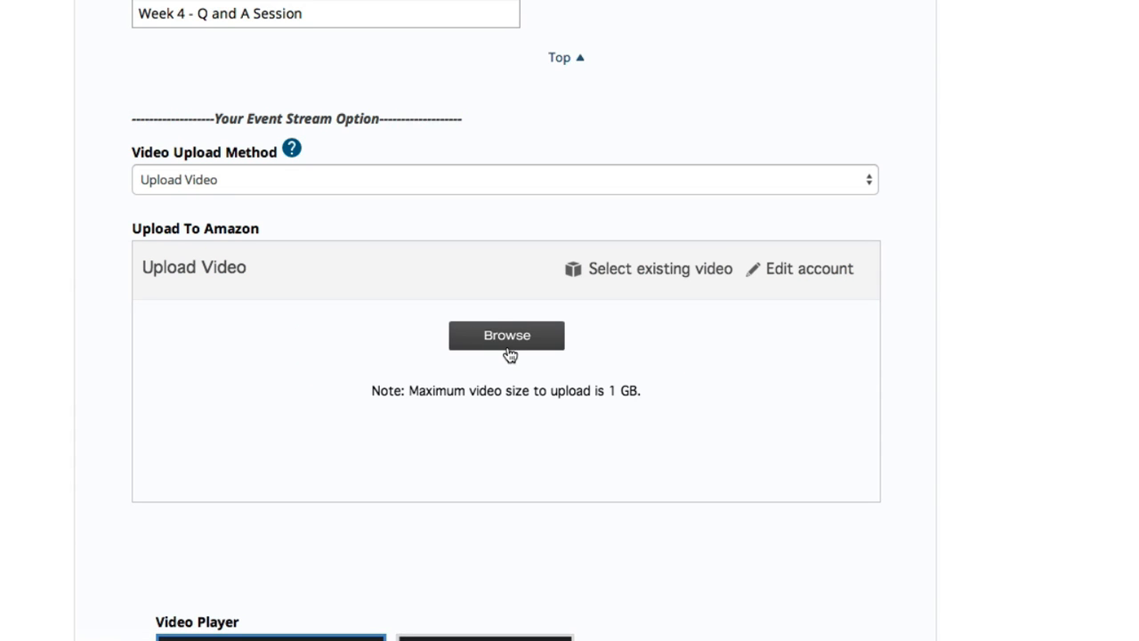
{"action": "left_click", "coordinate": [507, 347]}
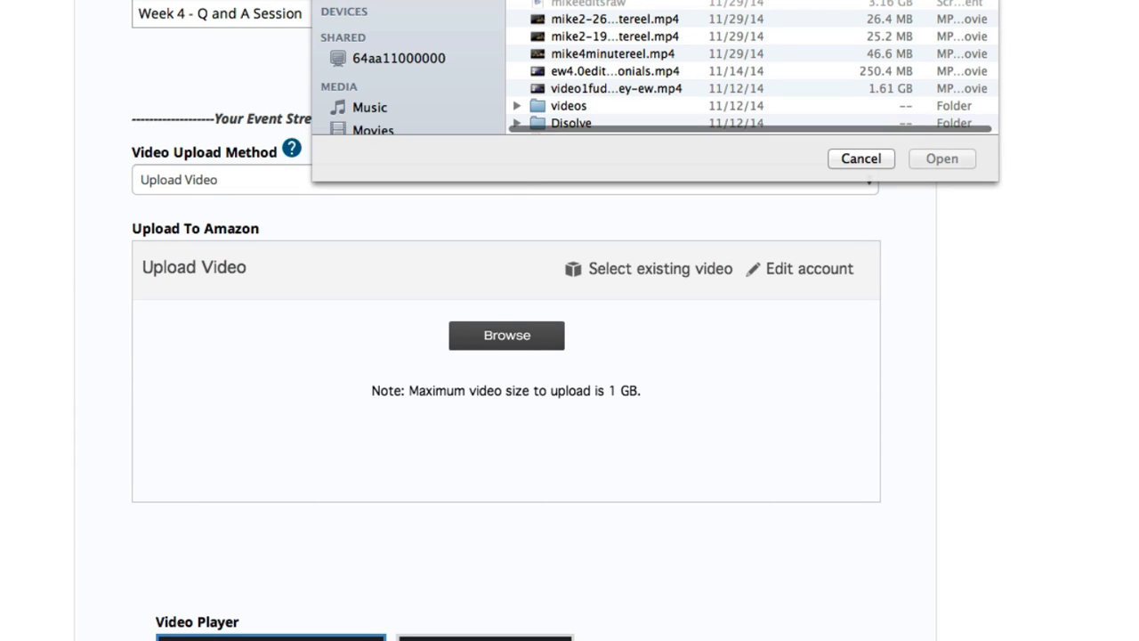
{"action": "scroll", "coordinate": [584, 32], "scroll_direction": "down", "scroll_amount": 3}
{"action": "scroll", "coordinate": [585, 32], "scroll_direction": "up", "scroll_amount": 2}
{"action": "left_click", "coordinate": [614, 50]}
{"action": "left_click", "coordinate": [919, 161]}
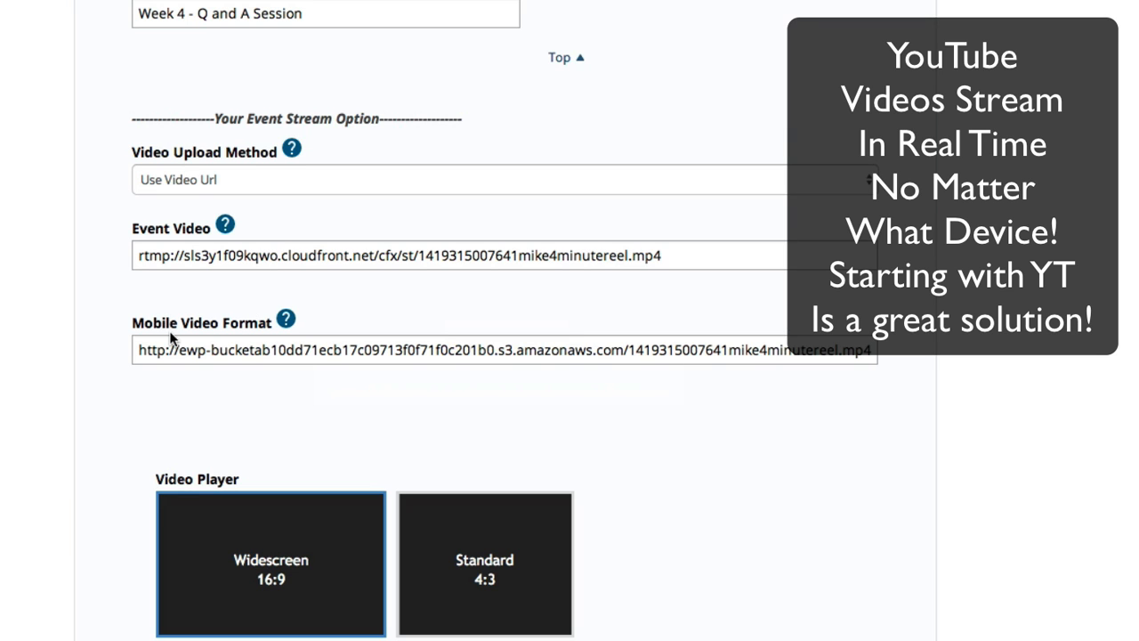
{"action": "left_click_drag", "start_coordinate": [133, 324], "coordinate": [269, 317]}
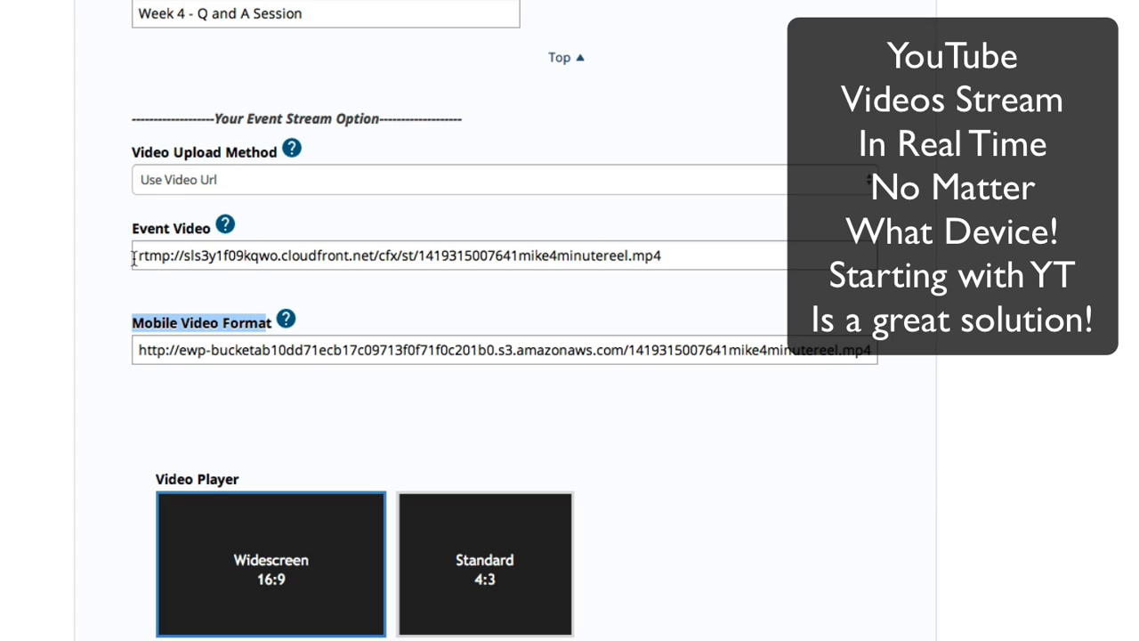
{"action": "left_click_drag", "start_coordinate": [138, 256], "coordinate": [673, 257]}
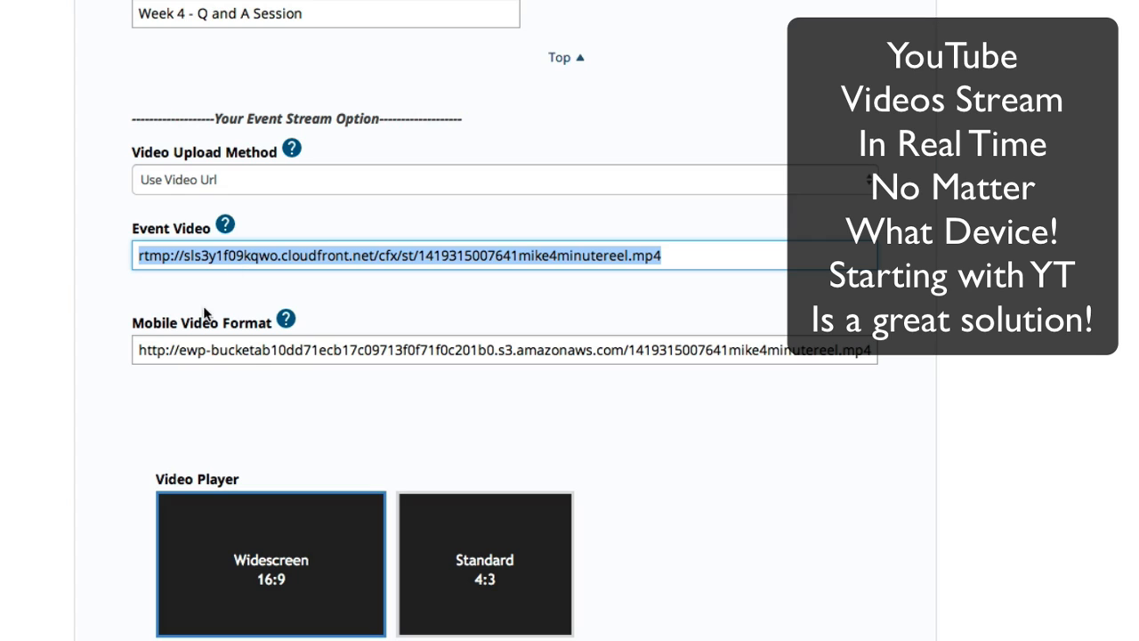
{"action": "left_click_drag", "start_coordinate": [139, 350], "coordinate": [879, 356]}
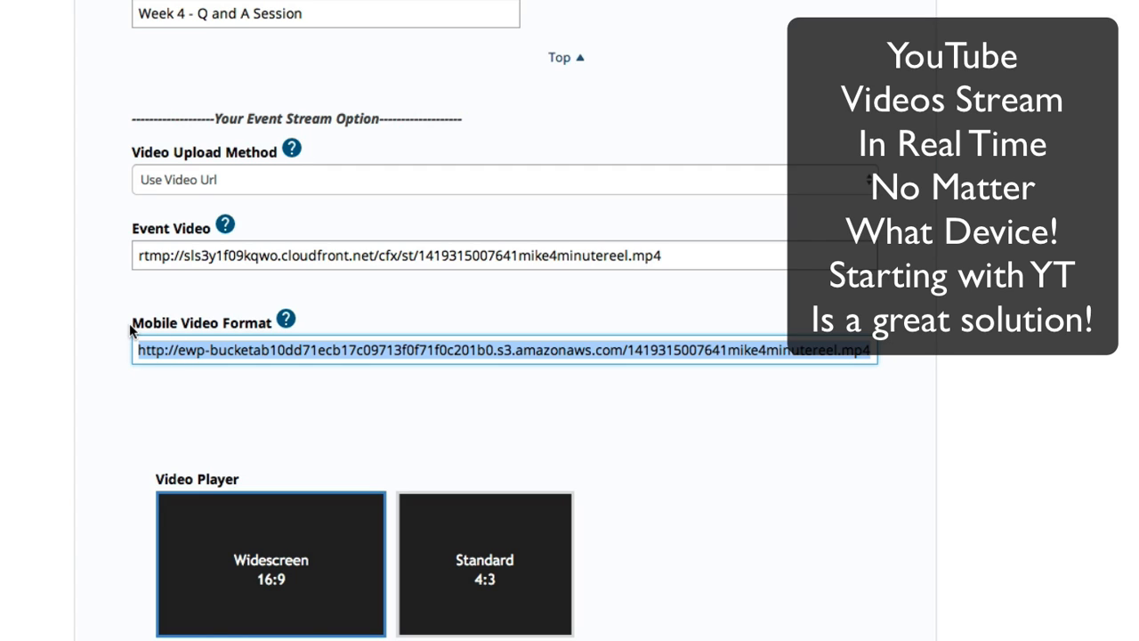
{"action": "left_click_drag", "start_coordinate": [132, 326], "coordinate": [278, 322]}
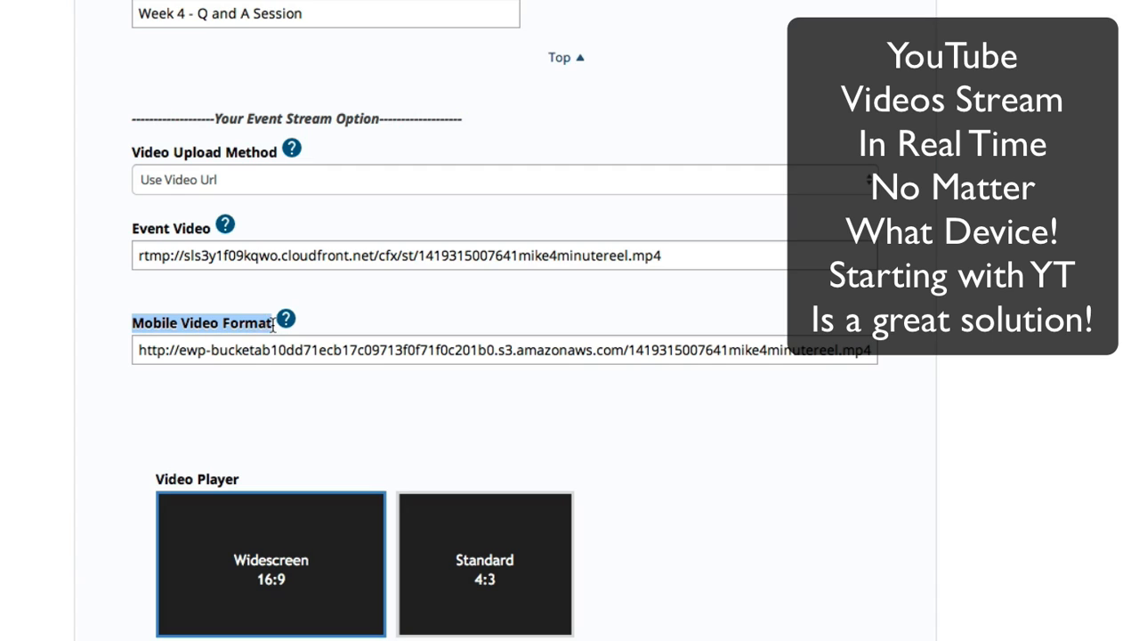
{"action": "left_click", "coordinate": [142, 256]}
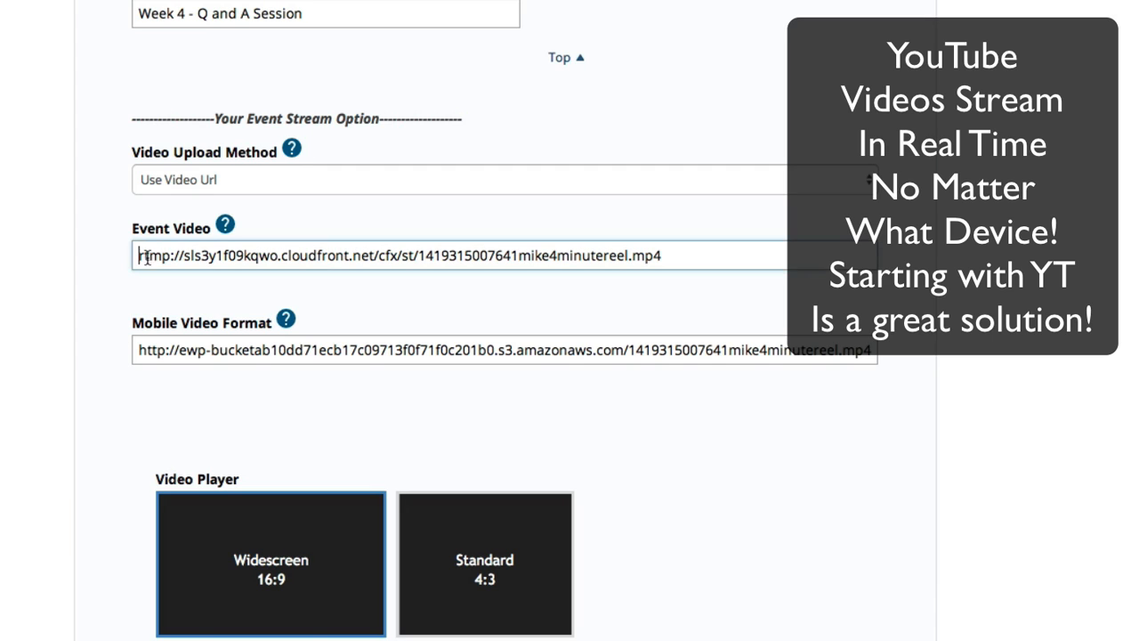
{"action": "left_click_drag", "start_coordinate": [142, 256], "coordinate": [175, 257]}
{"action": "left_click", "coordinate": [190, 178]}
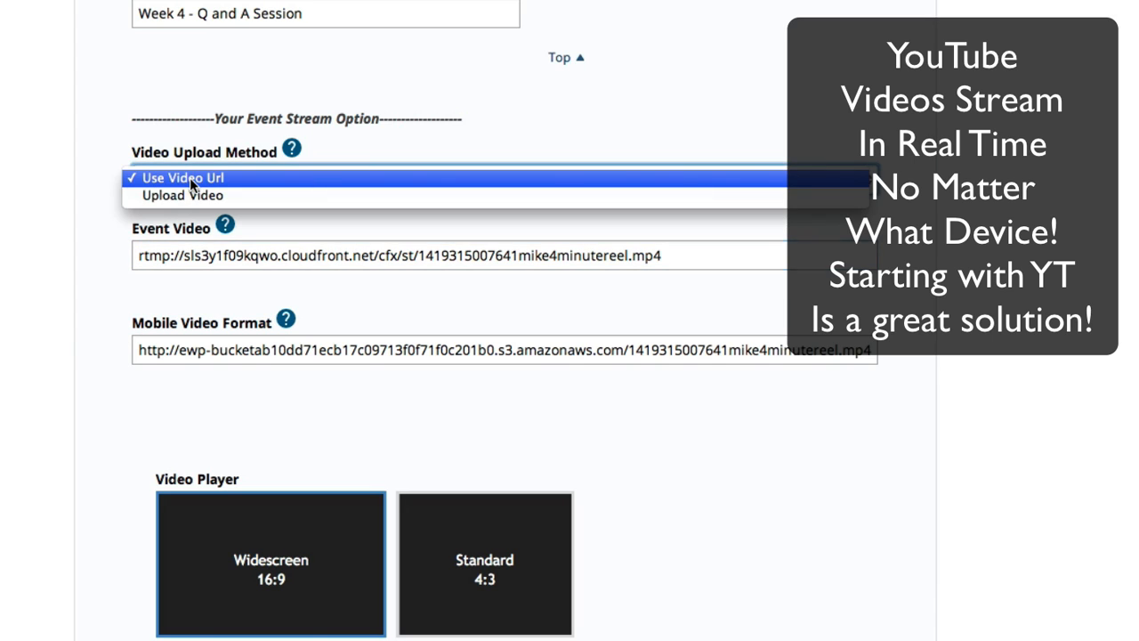
{"action": "left_click", "coordinate": [186, 192]}
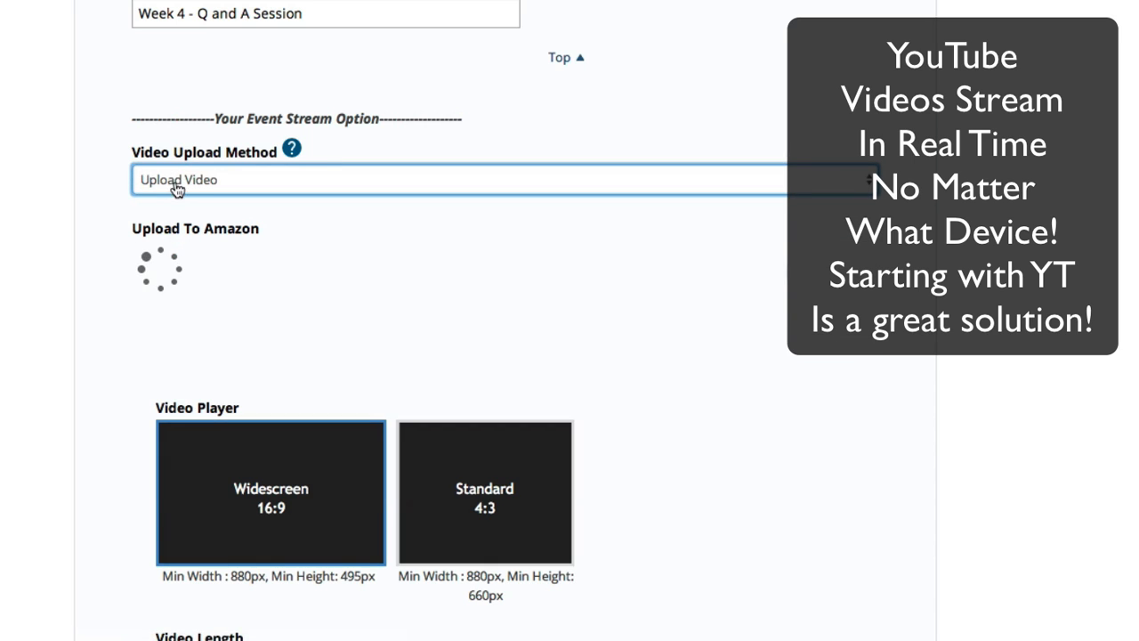
{"action": "left_click", "coordinate": [177, 187]}
{"action": "left_click", "coordinate": [179, 154]}
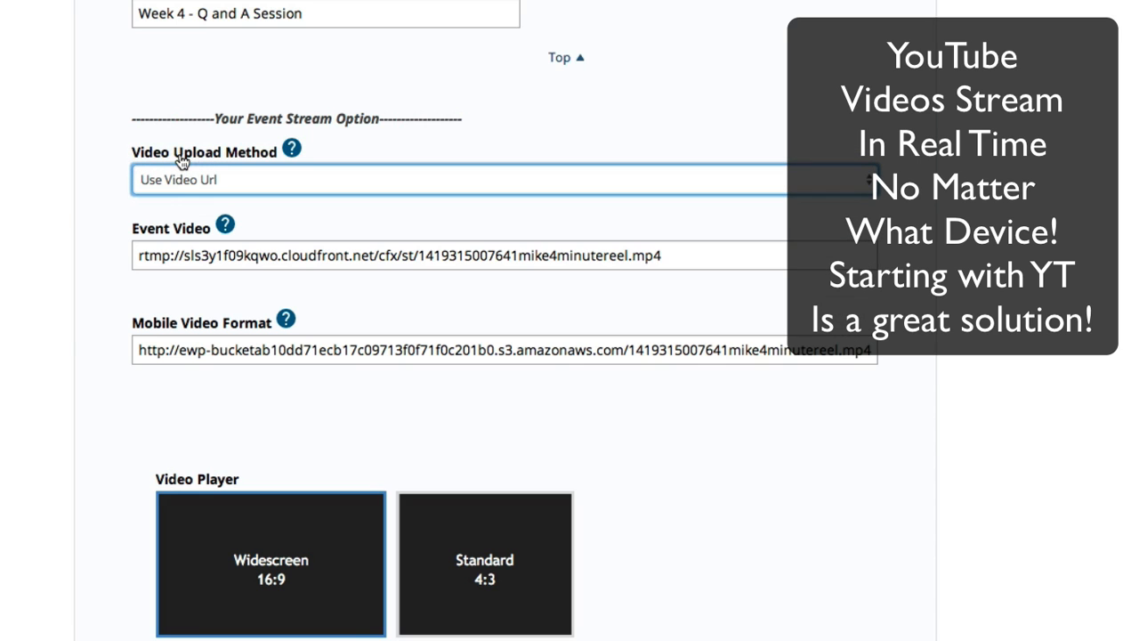
{"action": "triple_click", "coordinate": [181, 263]}
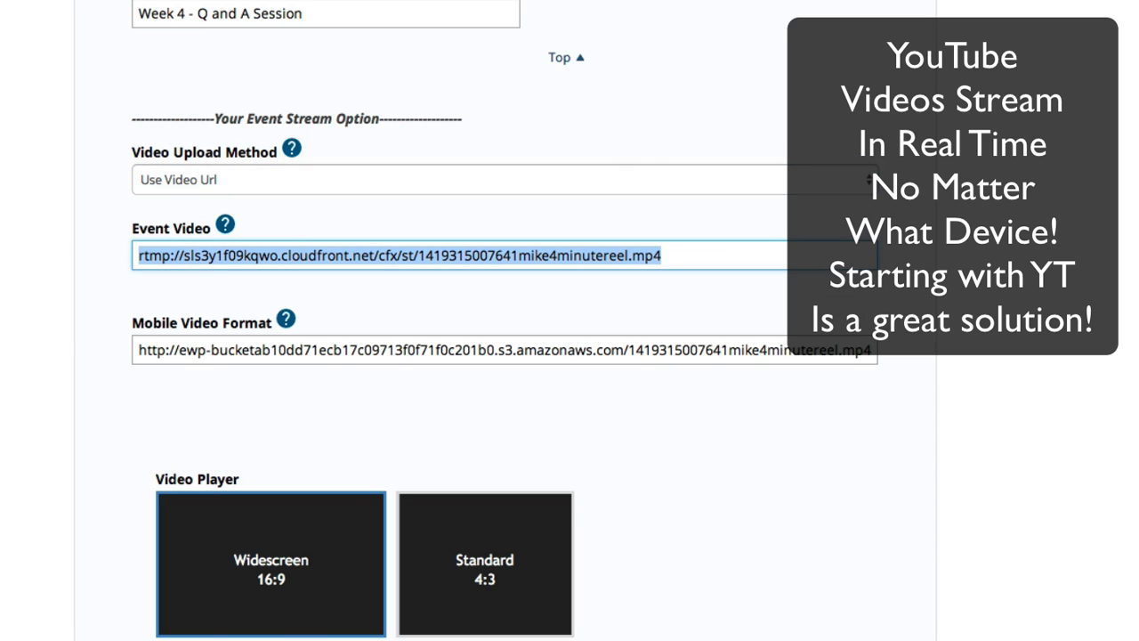